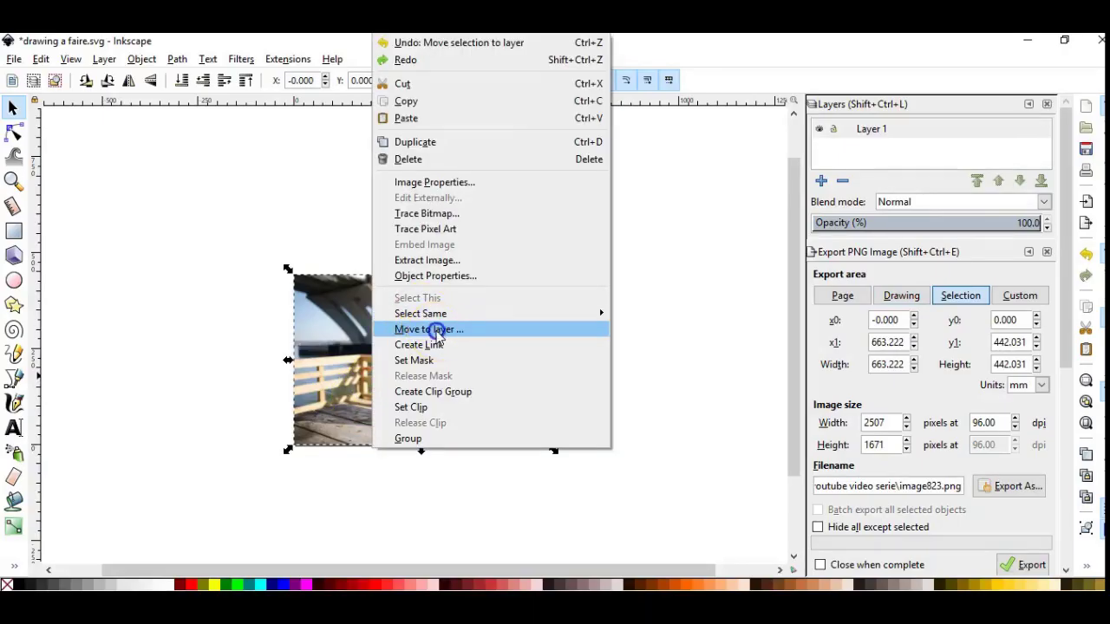
text(picture)
- Rename the photo's layer to 'picture' and add a new 'hair' layer above it
click(621, 378)
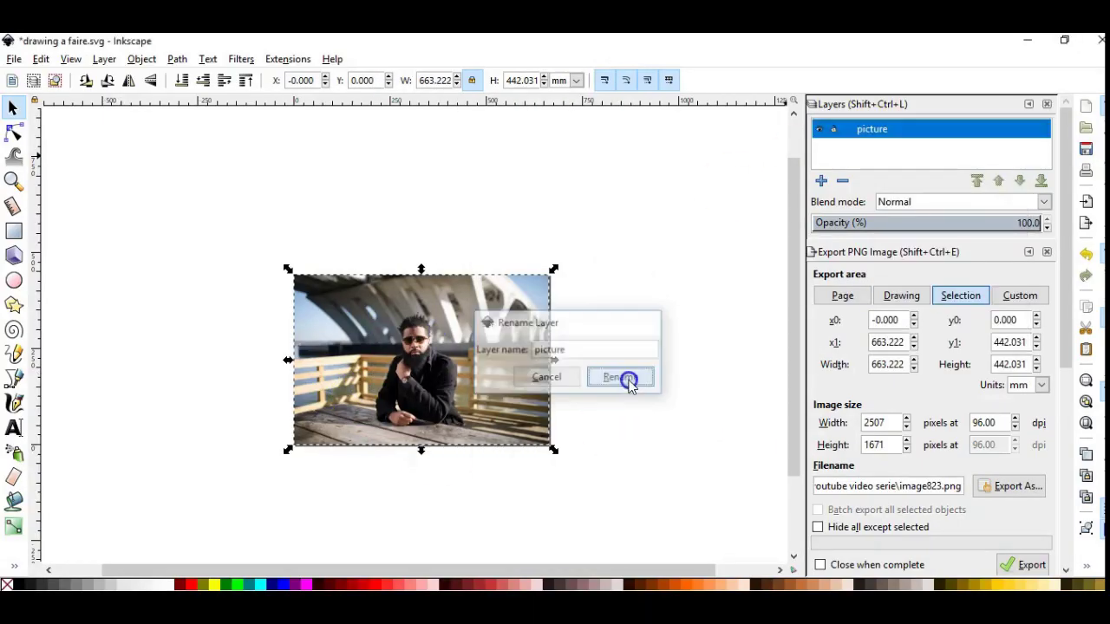
click(217, 358)
right_click(854, 129)
click(871, 134)
text(hair)
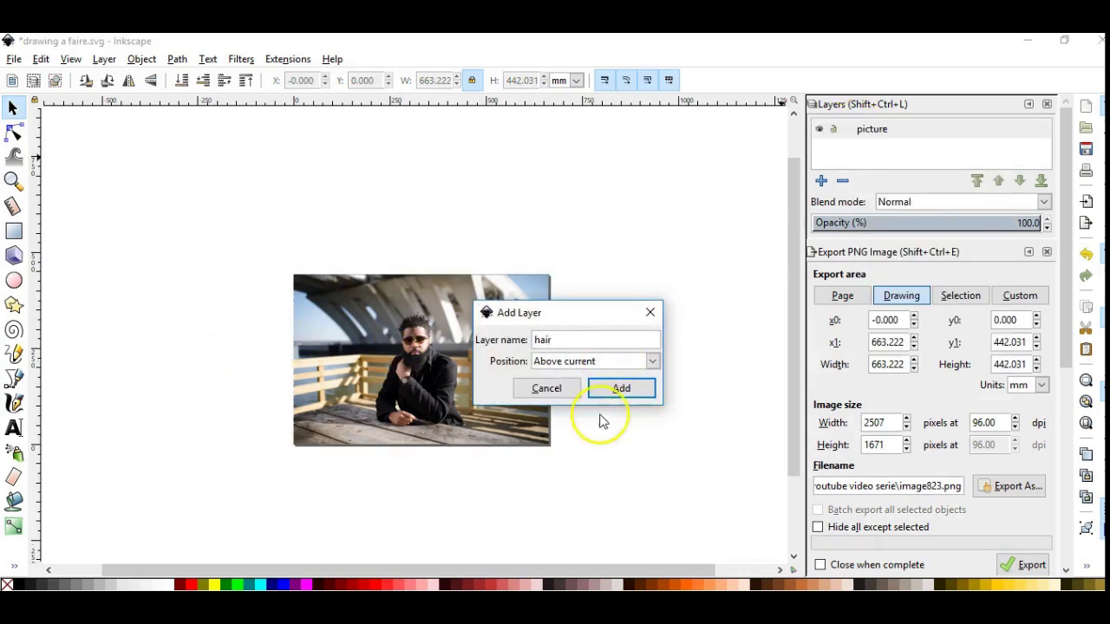
click(611, 388)
- Zoom in on the face and trace a closed straight-segment outline around the hair
key(z)
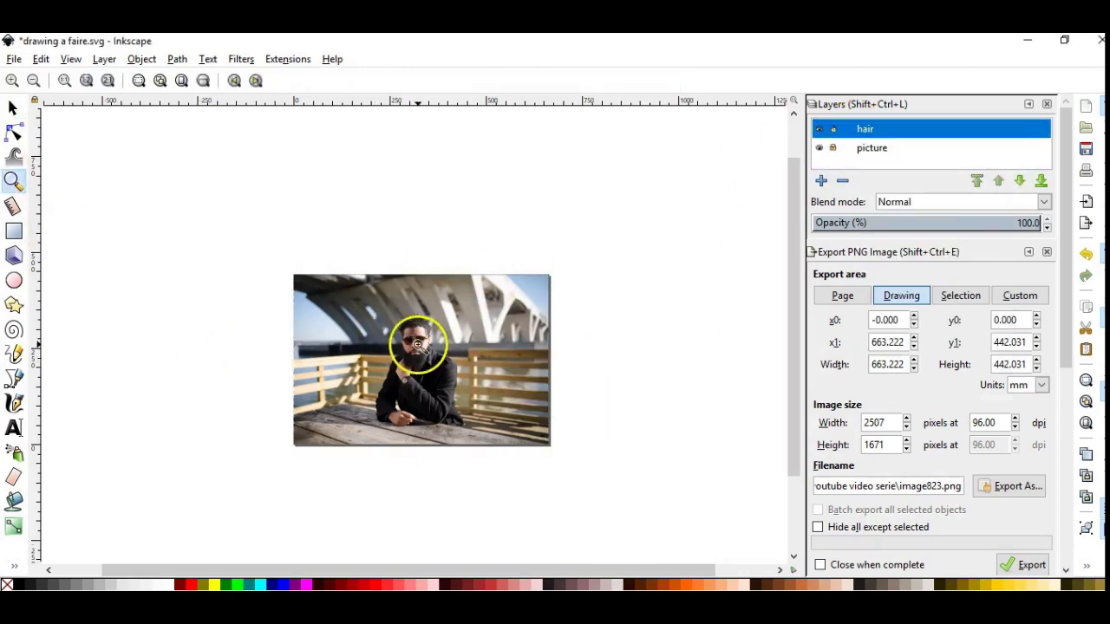
drag(372, 286, 464, 342)
click(793, 114)
click(13, 378)
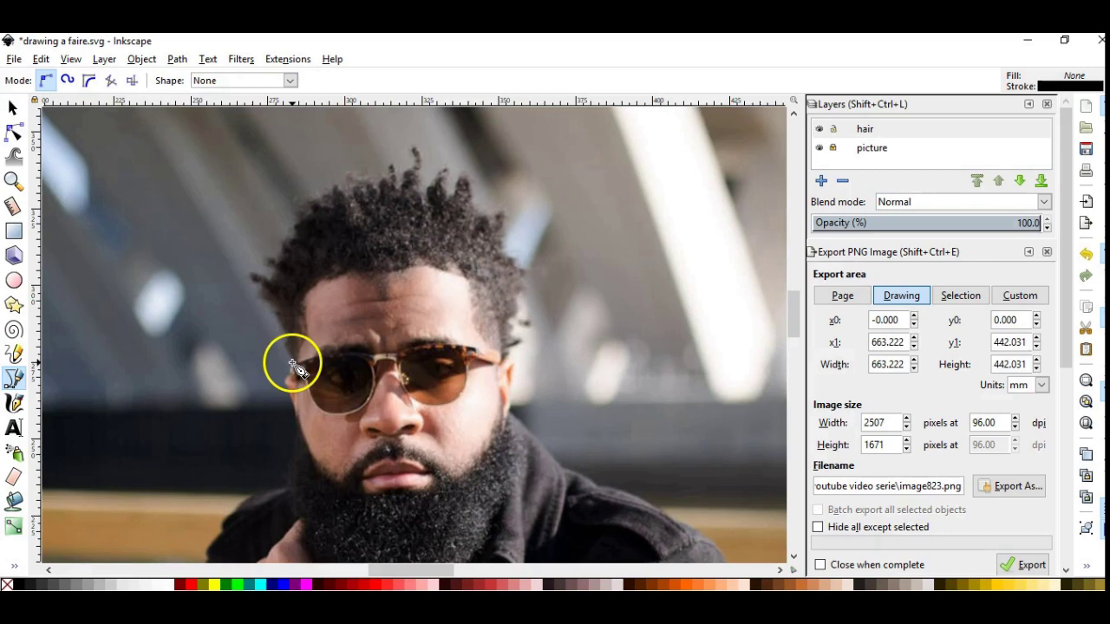
click(389, 265)
click(447, 269)
click(477, 304)
drag(351, 182, 324, 205)
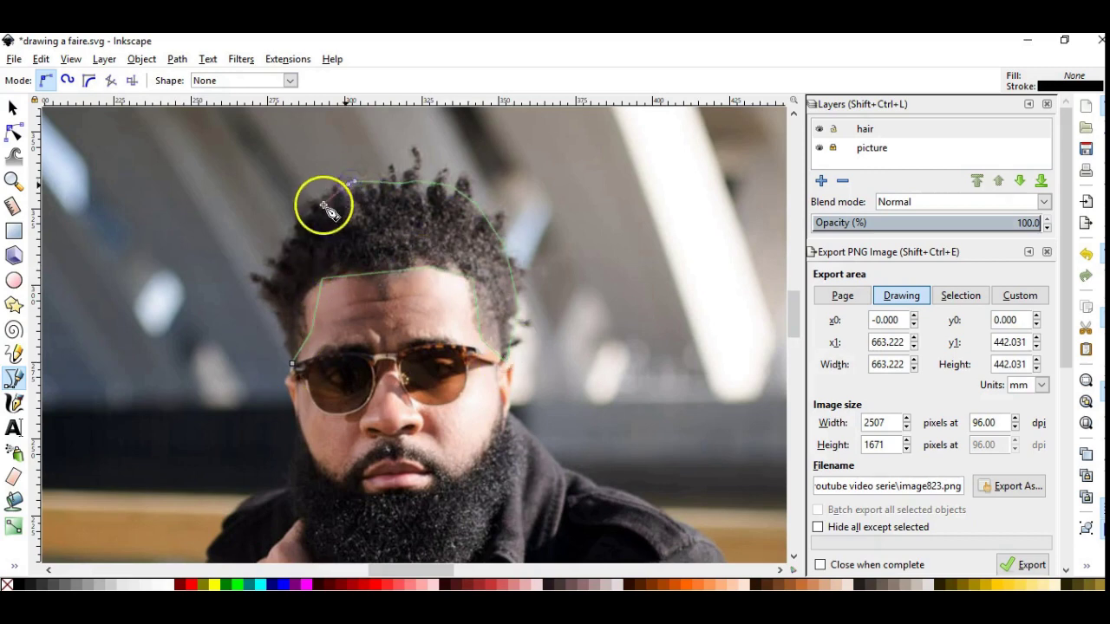
click(294, 366)
- Give the hair outline a green stroke 2.265 mm wide
key(ctrl+shift+f)
click(880, 491)
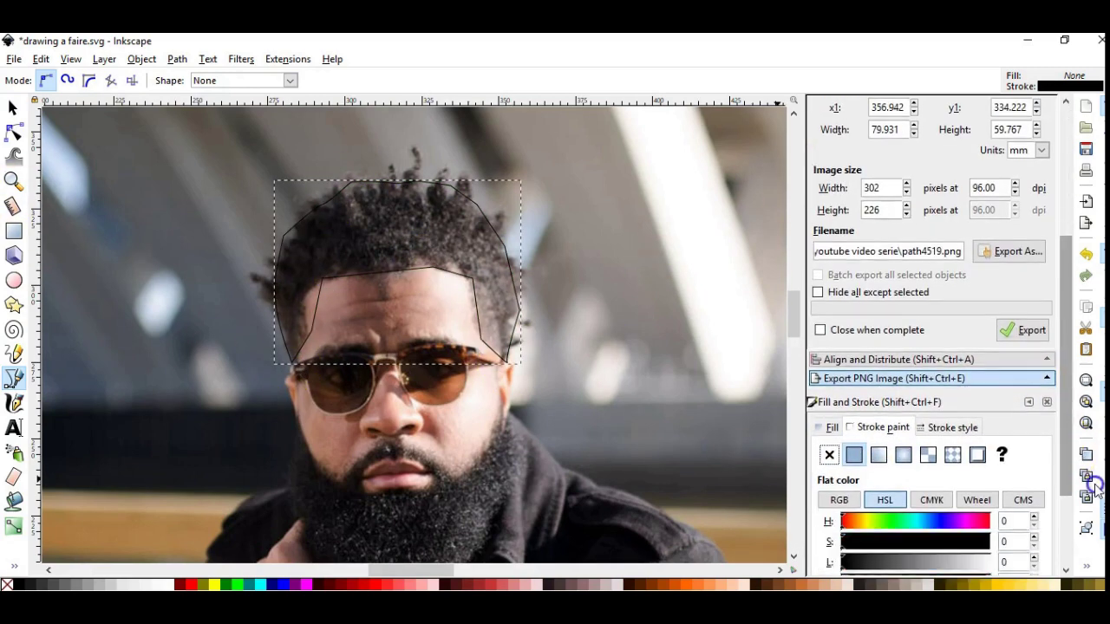
click(910, 421)
click(952, 317)
scroll(819, 462, up, 1)
key(Return)
key(Delete)
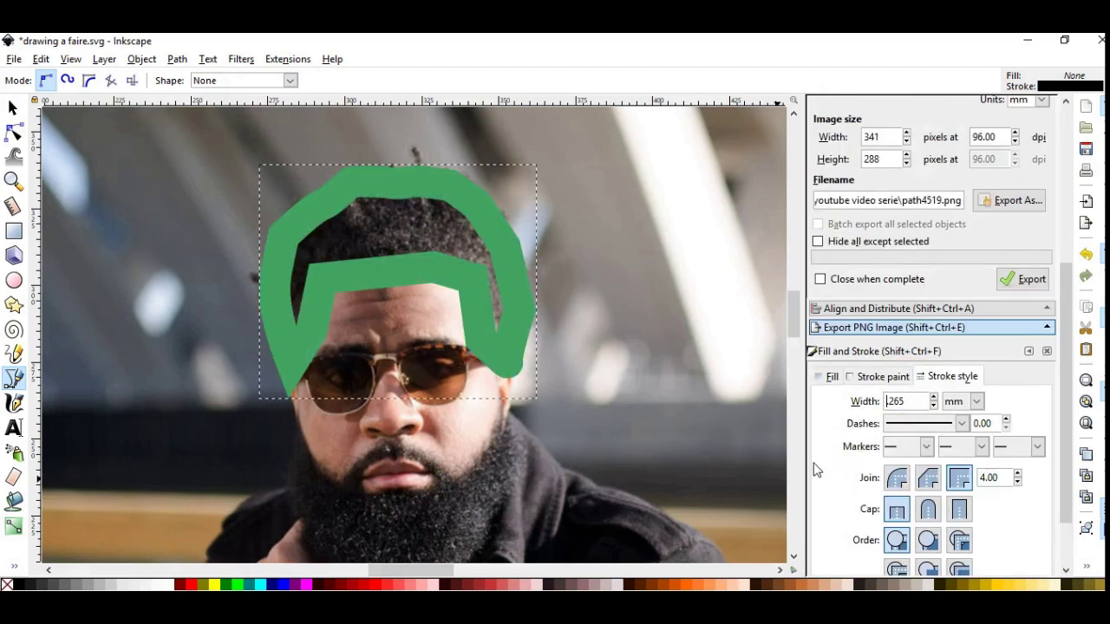
key(Return)
key(BackSpace)
text(2)
key(Return)
- Thin the hair outline's stroke to 1.265 mm and pull in its lower-right corner
click(12, 180)
click(441, 355)
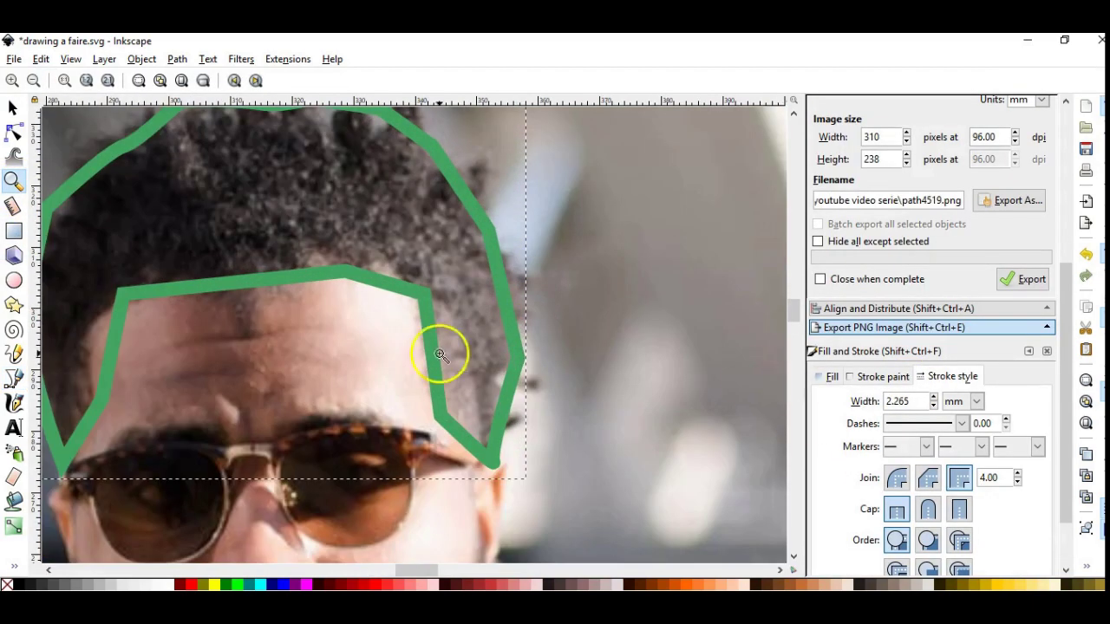
key(Return)
key(F2)
drag(503, 396, 514, 447)
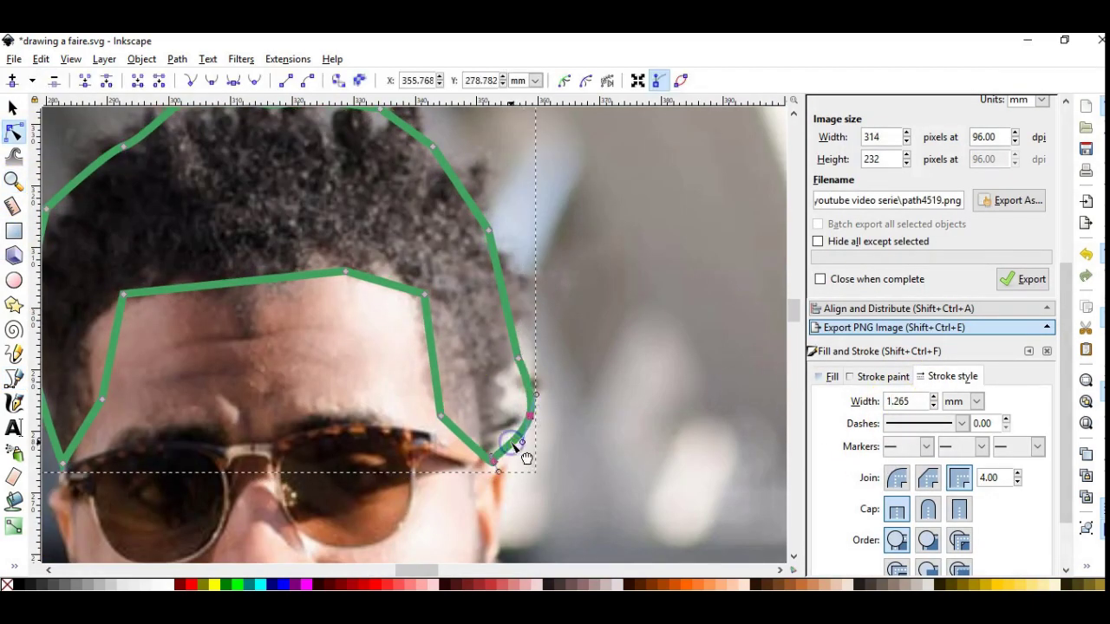
drag(531, 396, 515, 357)
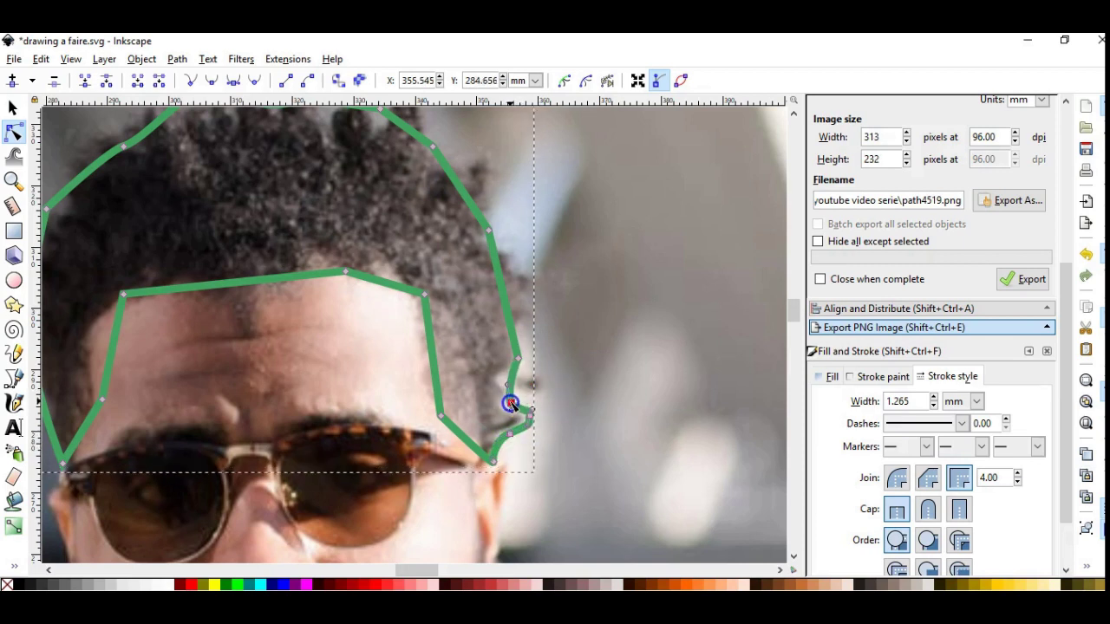
click(517, 335)
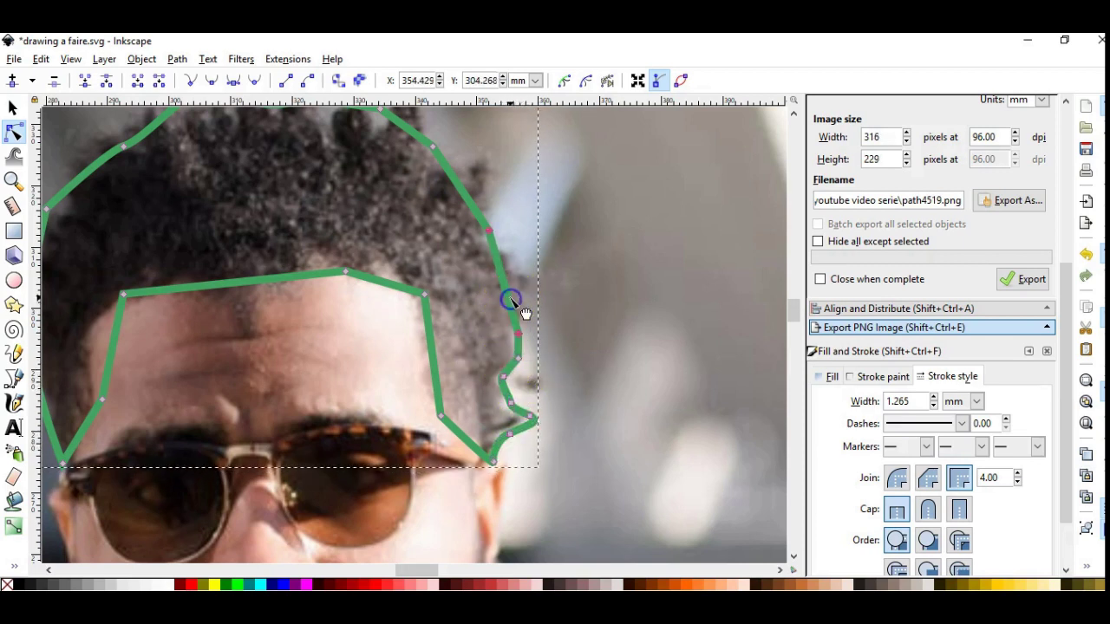
- Bend the outline's right side and top-right around the curly hair tufts
scroll(511, 369, up, 4)
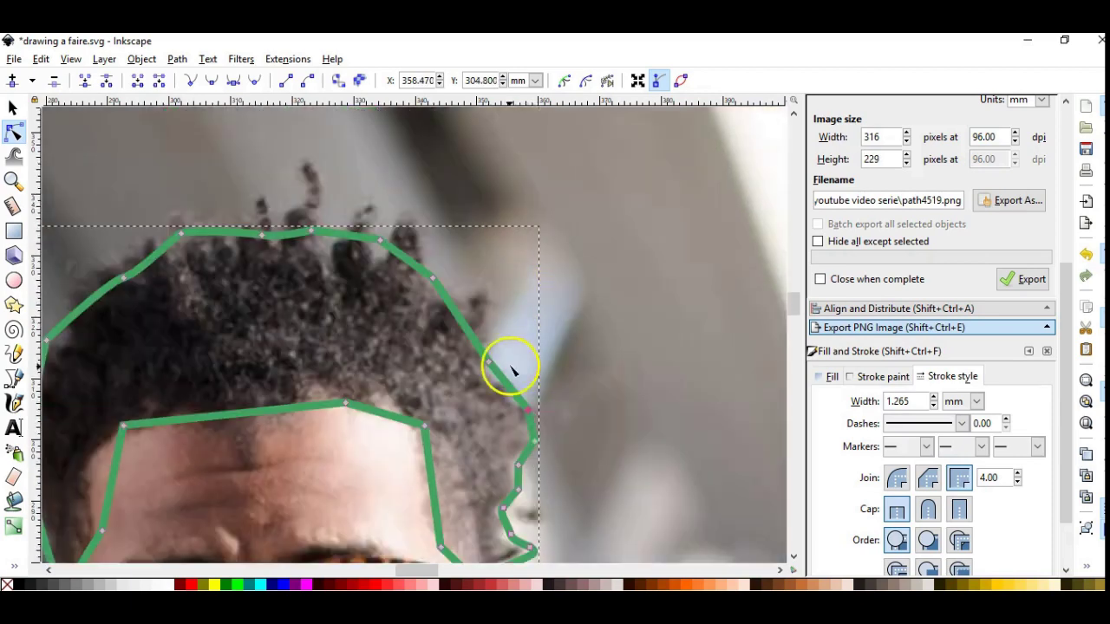
mouse_move(511, 379)
mouse_down()
mouse_move(491, 378)
mouse_move(488, 318)
mouse_move(503, 310)
mouse_move(443, 270)
mouse_up()
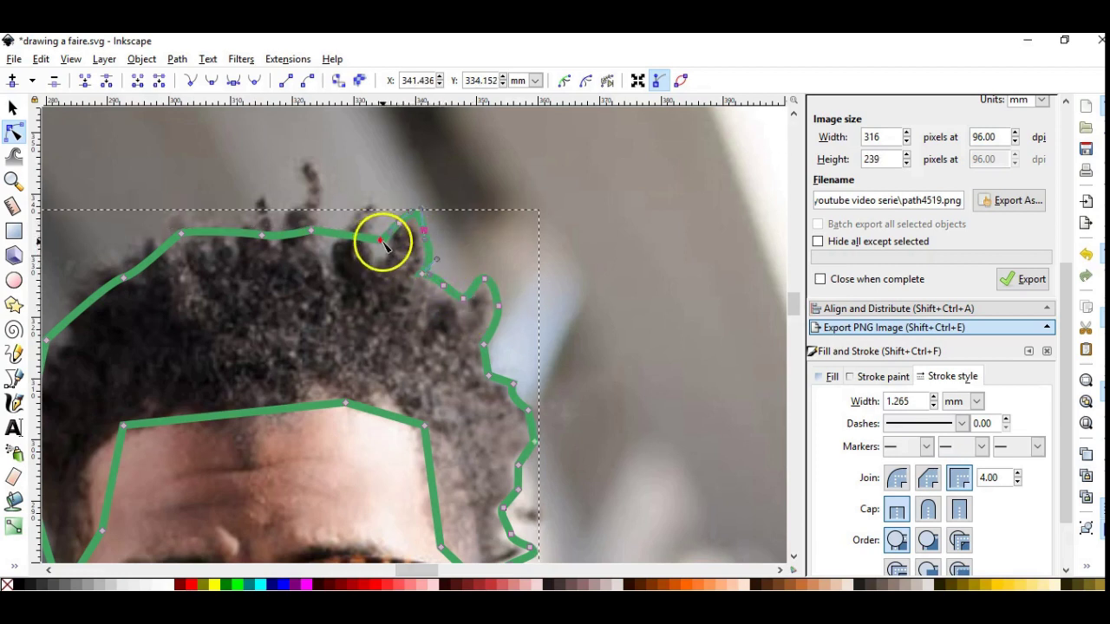
drag(383, 243, 396, 267)
drag(364, 234, 310, 230)
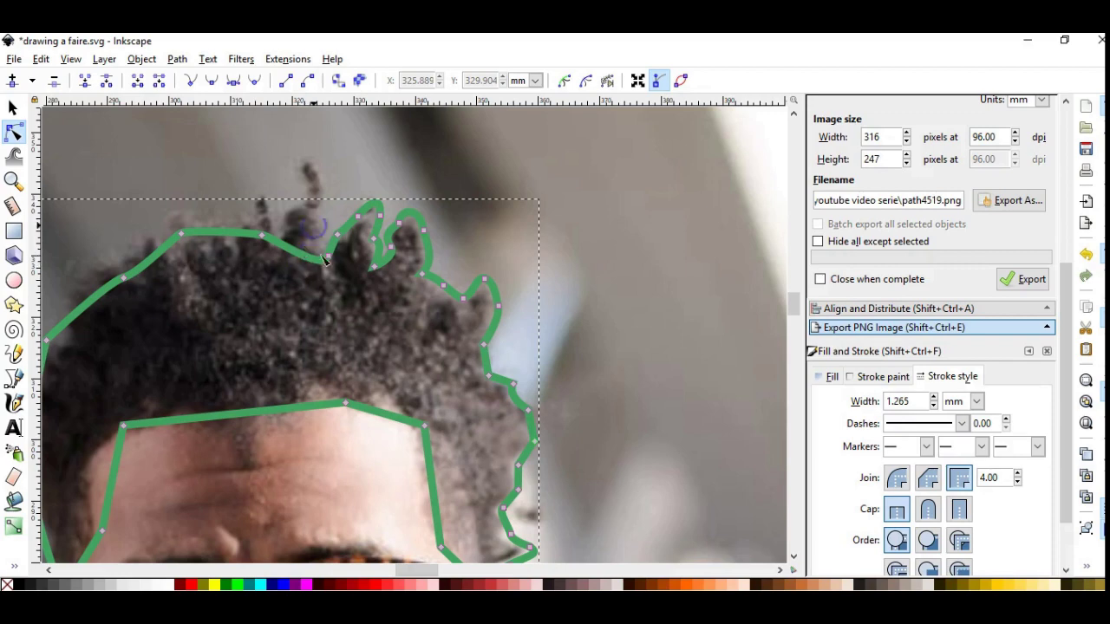
mouse_move(323, 259)
mouse_down()
mouse_move(280, 371)
mouse_move(203, 445)
mouse_move(67, 327)
mouse_up()
mouse_move(399, 570)
mouse_down()
mouse_move(416, 570)
mouse_move(390, 570)
mouse_up()
drag(468, 195, 454, 187)
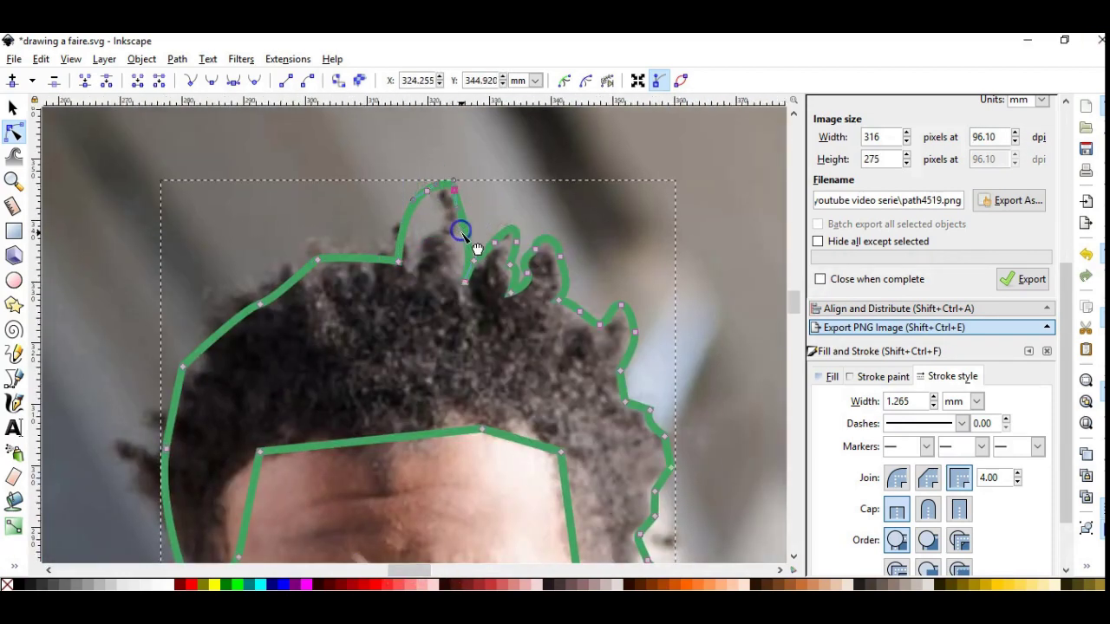
- Raise the top of the outline around the tufts and push the upper-left edge outward
mouse_move(396, 260)
mouse_down()
mouse_move(411, 217)
mouse_move(410, 278)
mouse_up()
click(420, 186)
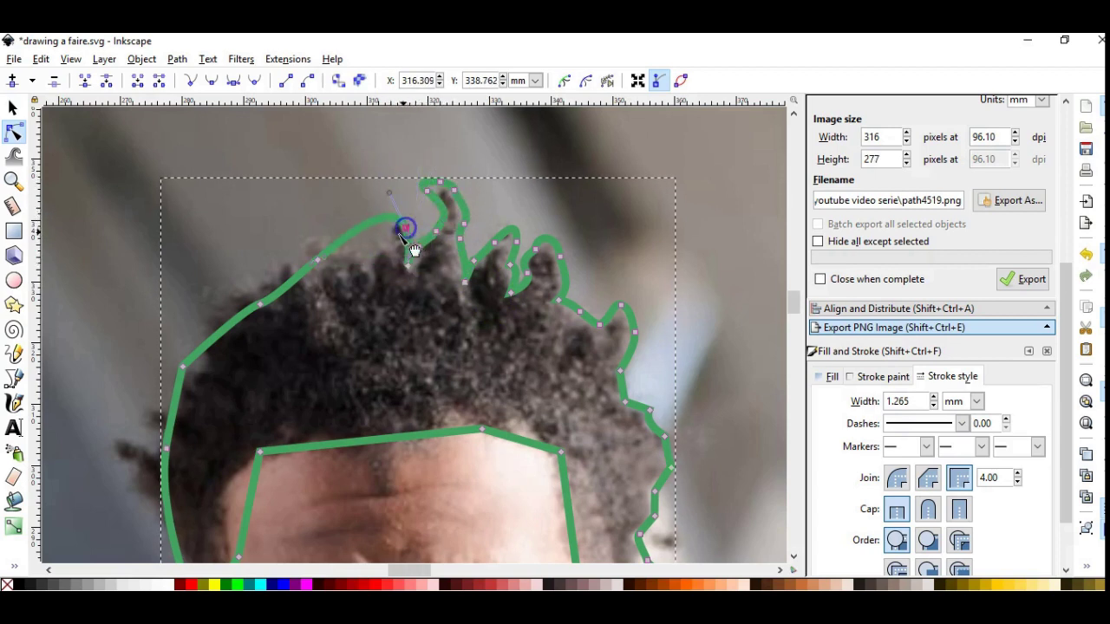
drag(397, 233, 347, 272)
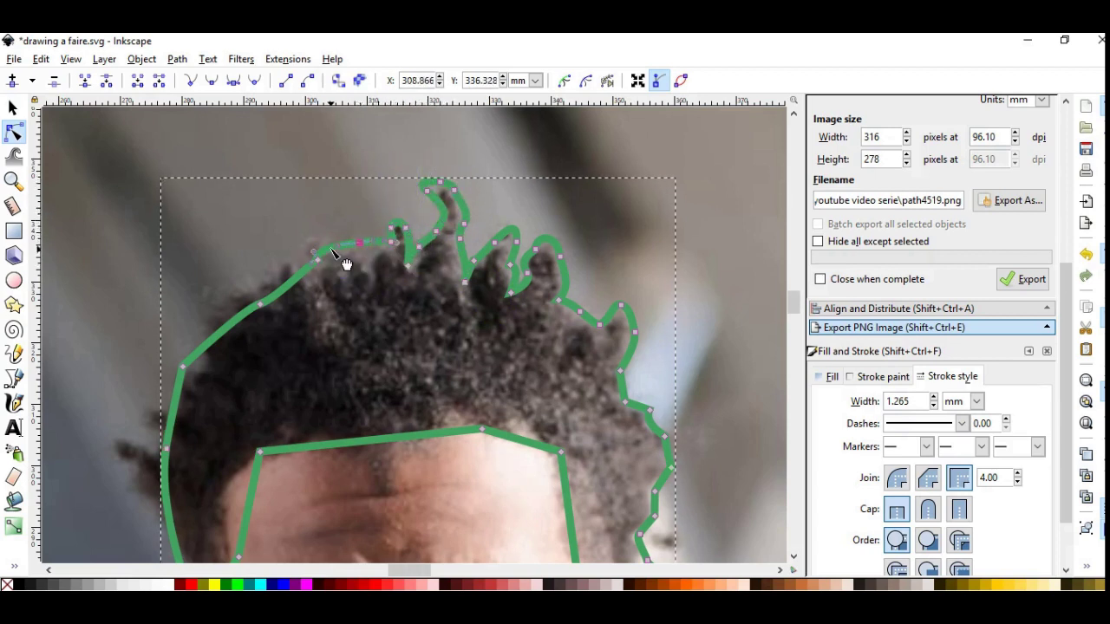
drag(275, 299, 228, 287)
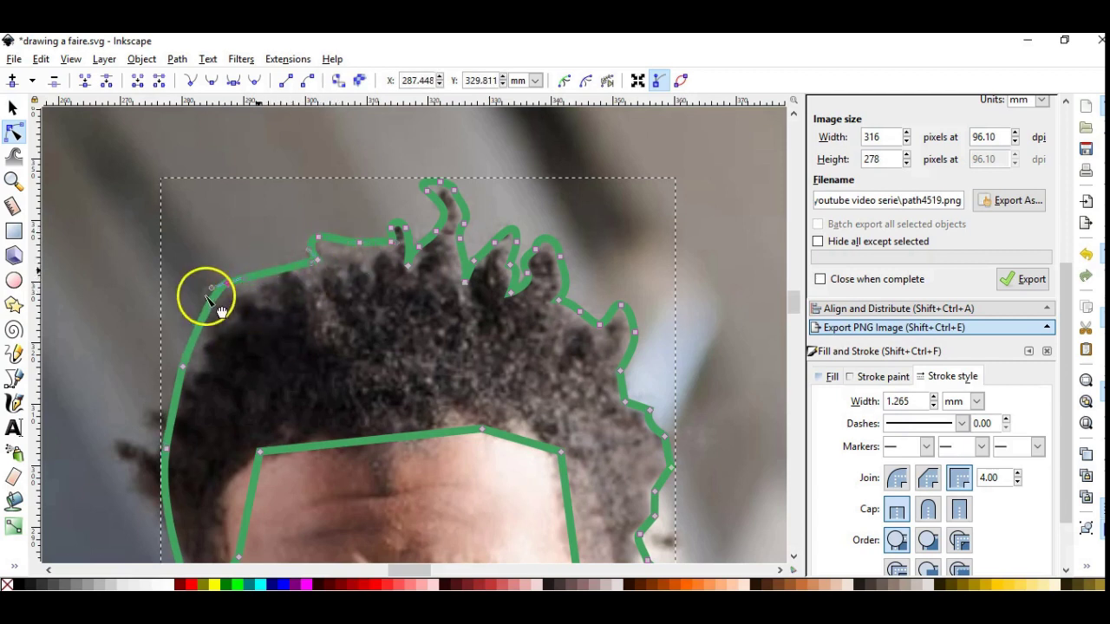
click(13, 181)
click(268, 275)
click(36, 82)
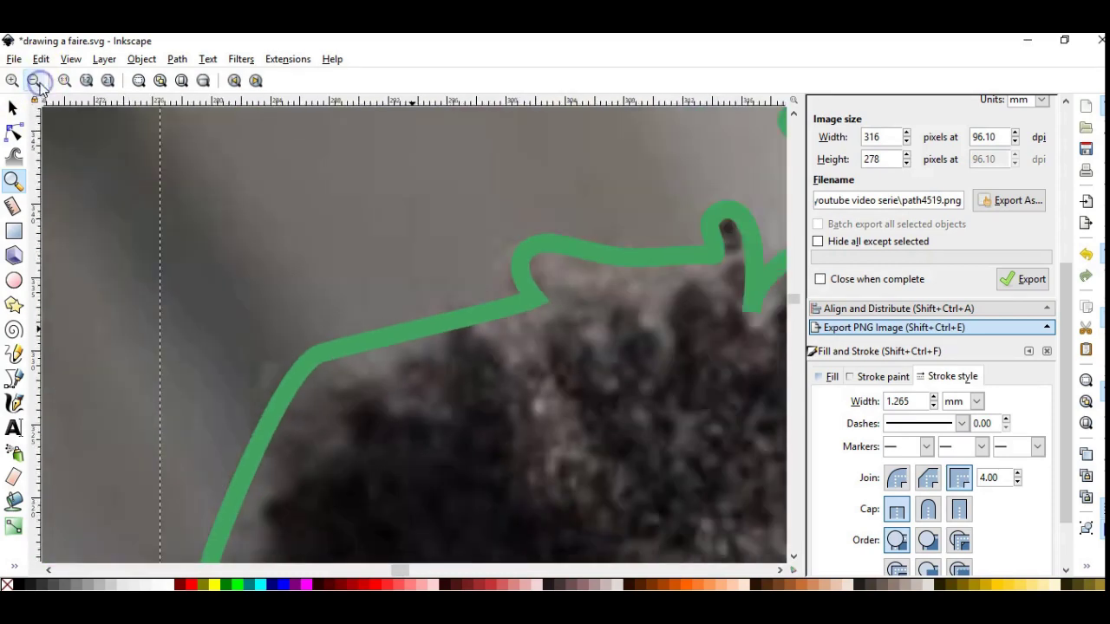
- Add a node and curve the left hair outline around the side tuft
key(n)
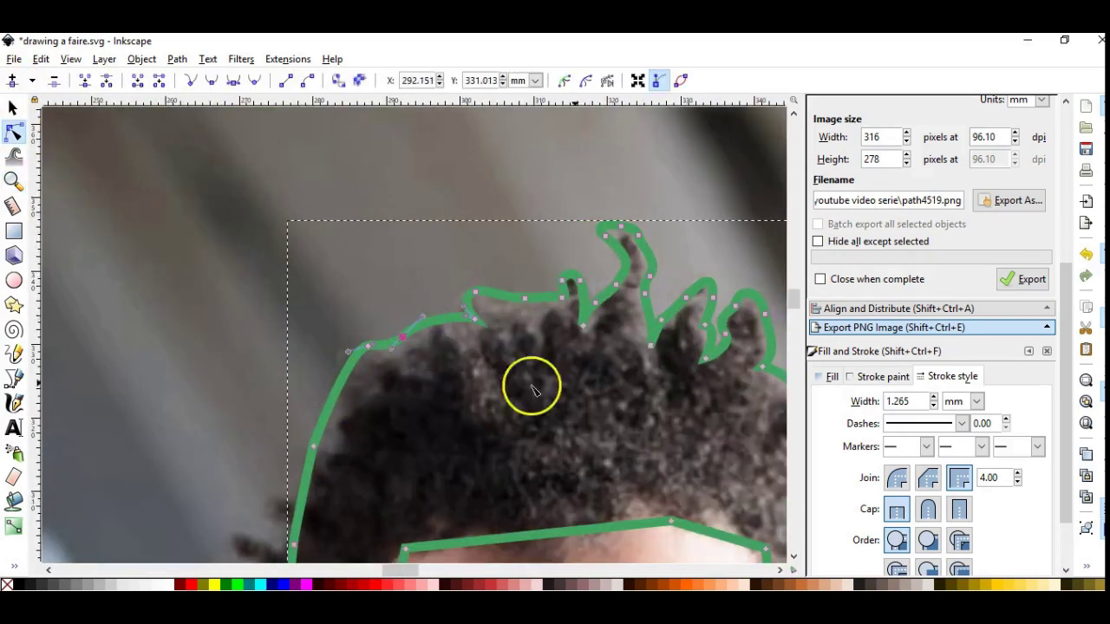
scroll(532, 390, down, 2)
double_click(327, 283)
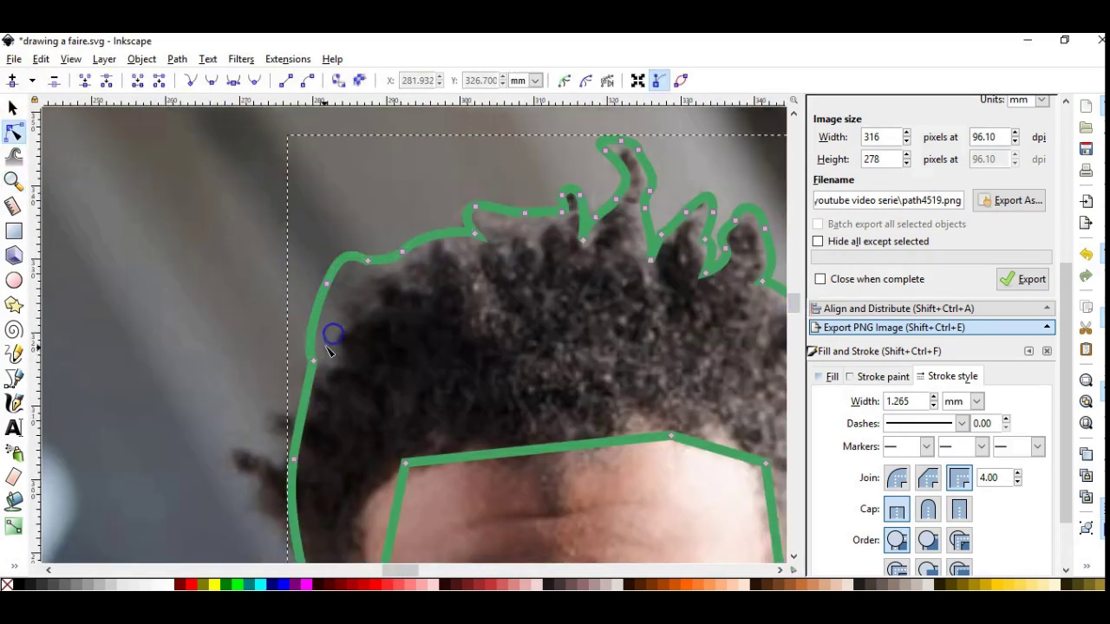
drag(330, 333, 332, 284)
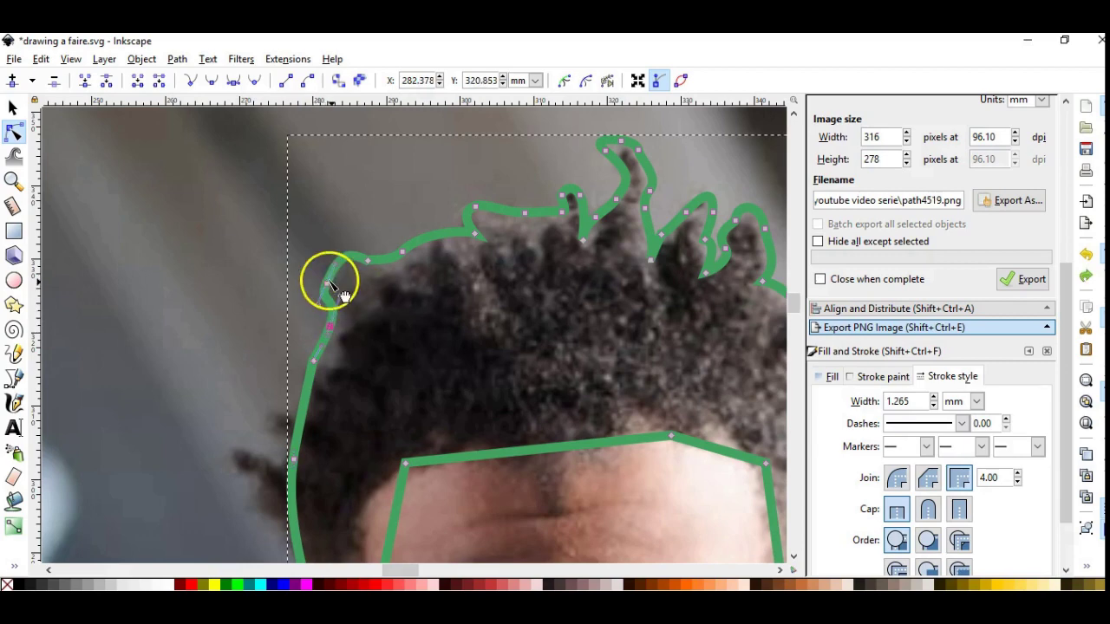
key(minus)
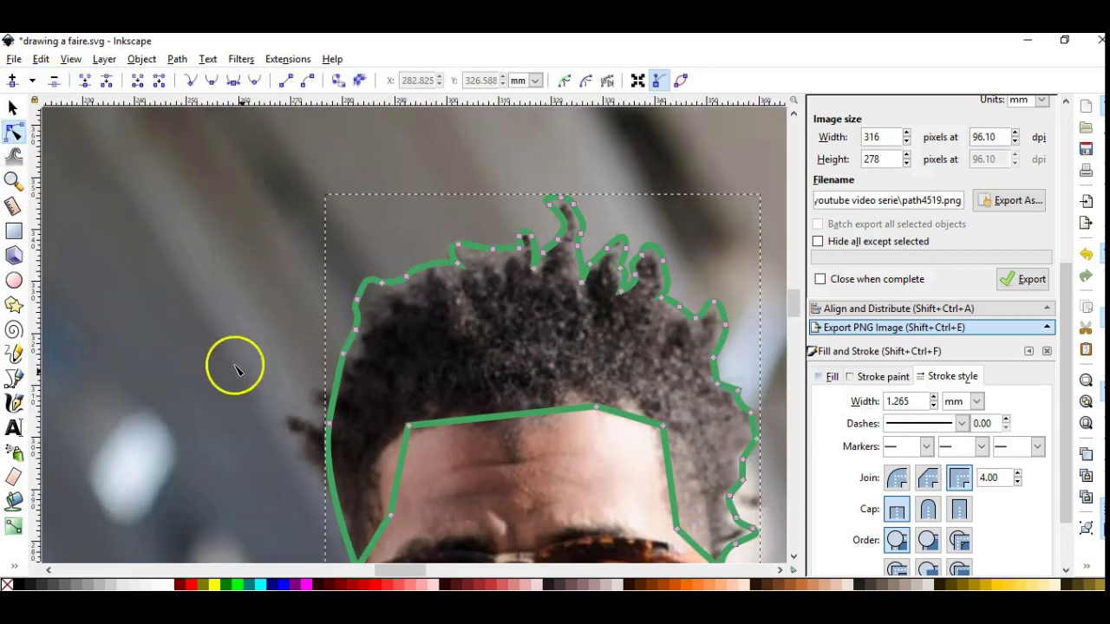
mouse_move(323, 380)
mouse_down()
mouse_move(327, 389)
mouse_move(338, 371)
mouse_up()
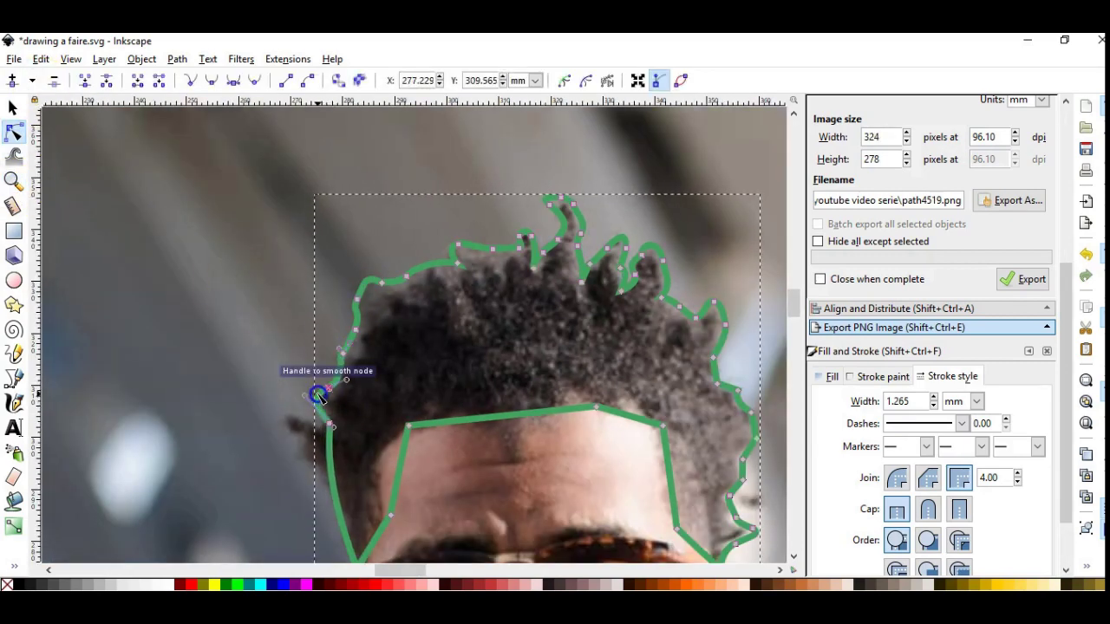
mouse_move(326, 446)
mouse_down()
mouse_move(304, 412)
mouse_move(291, 457)
mouse_move(333, 479)
mouse_up()
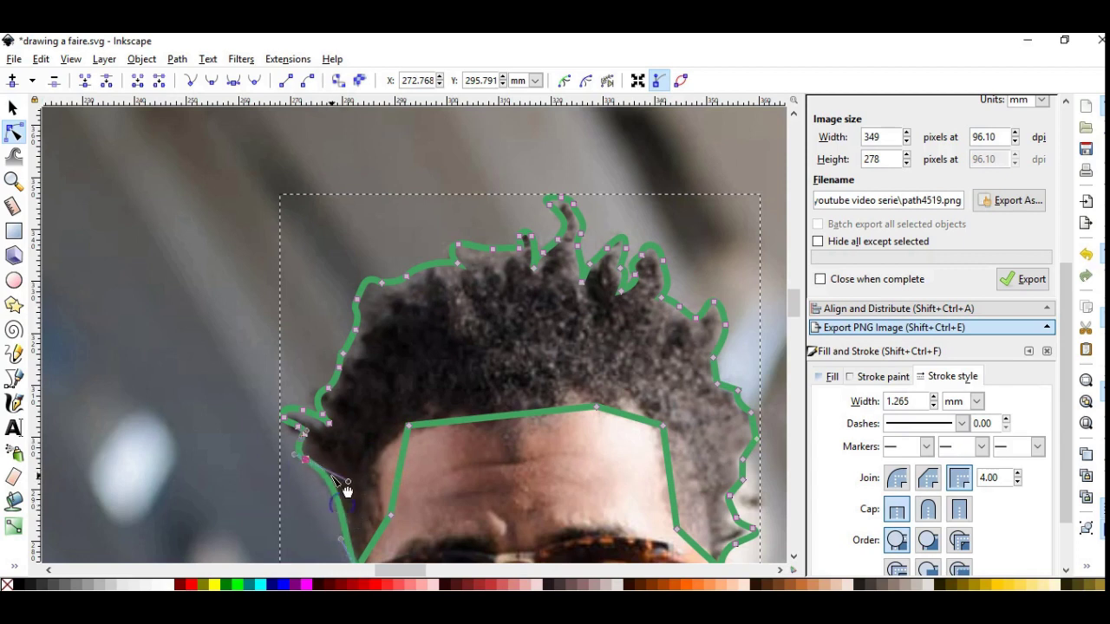
scroll(347, 376, down, 4)
click(356, 365)
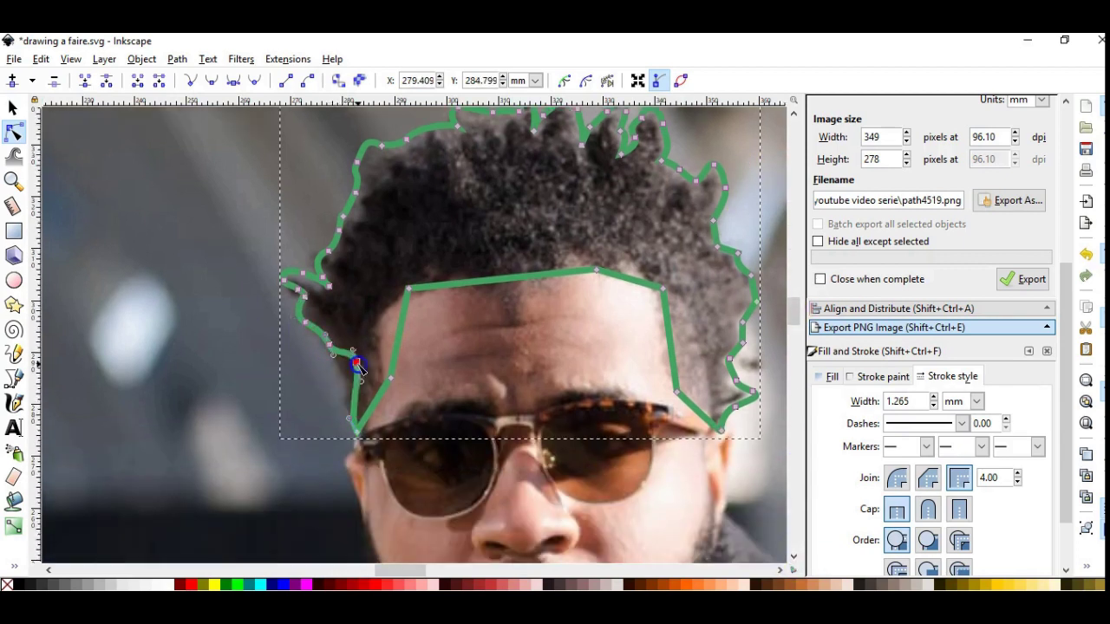
- Curve the forehead line along the hairline and pull the temple corners in
click(753, 391)
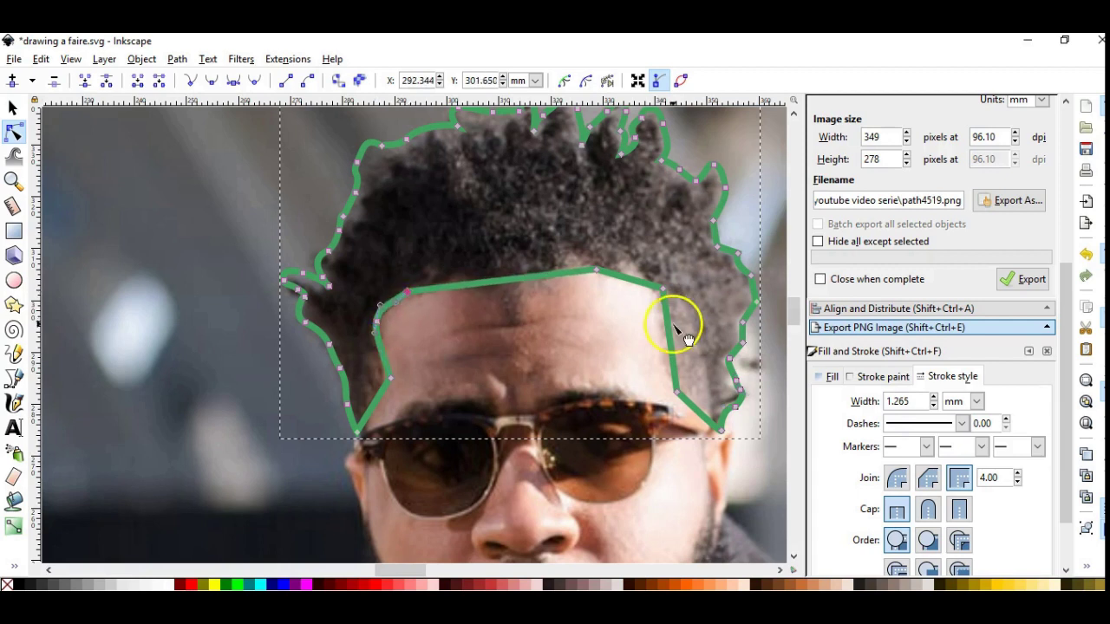
drag(675, 391, 660, 364)
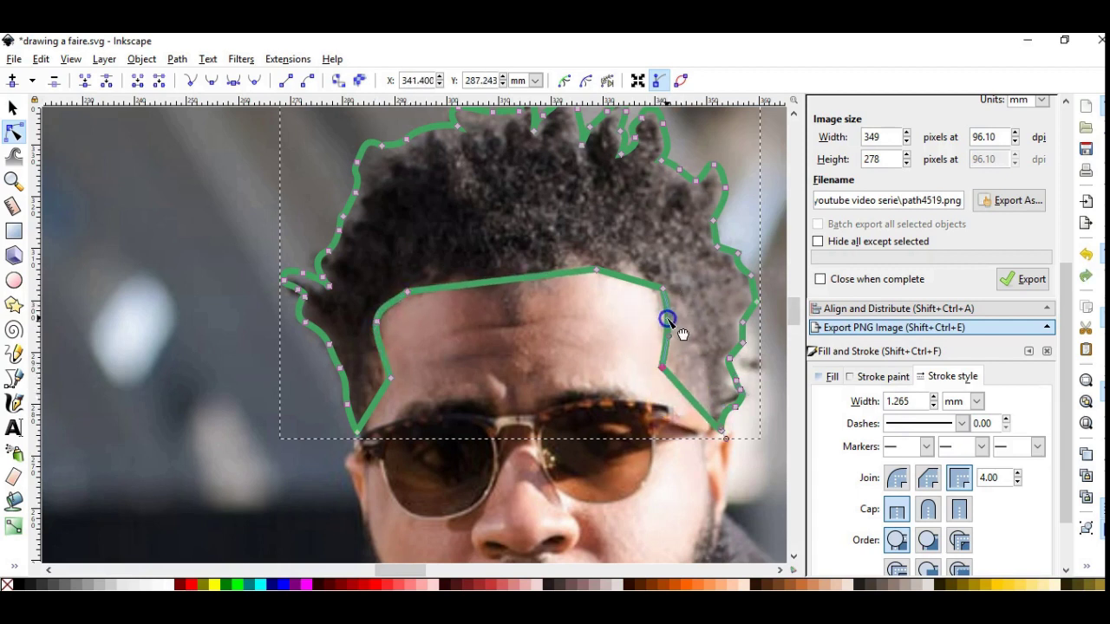
click(645, 290)
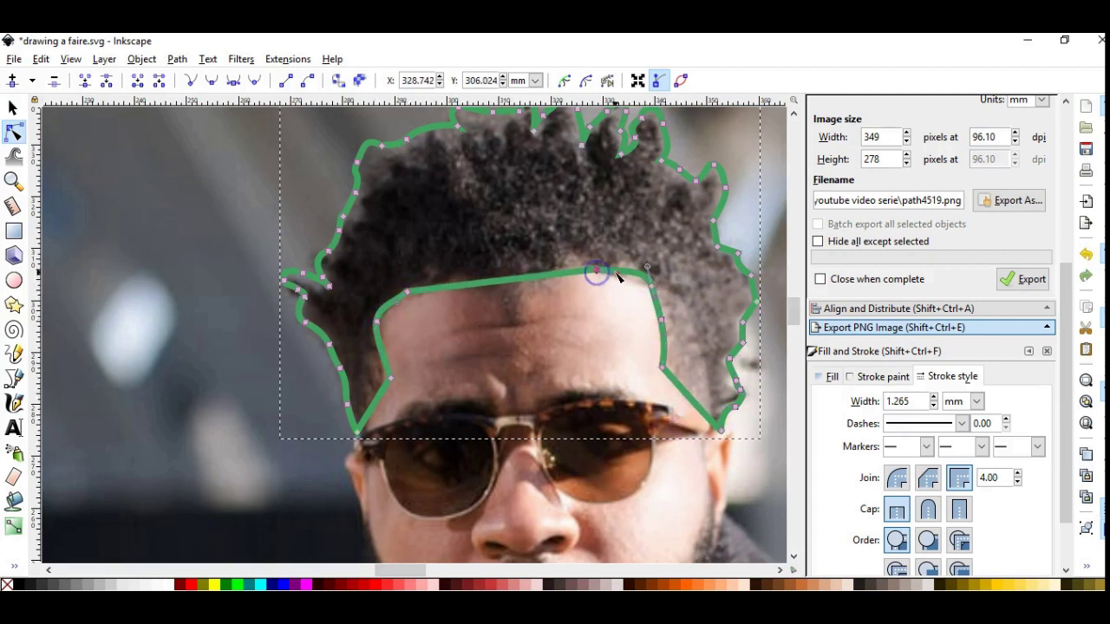
click(527, 290)
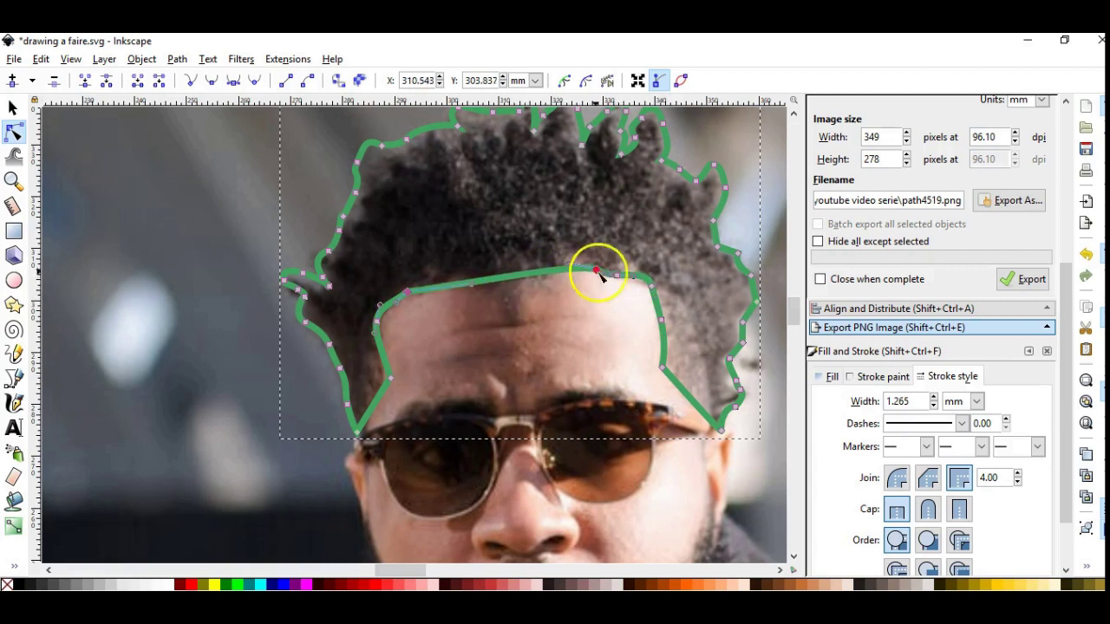
double_click(564, 273)
drag(564, 269, 458, 283)
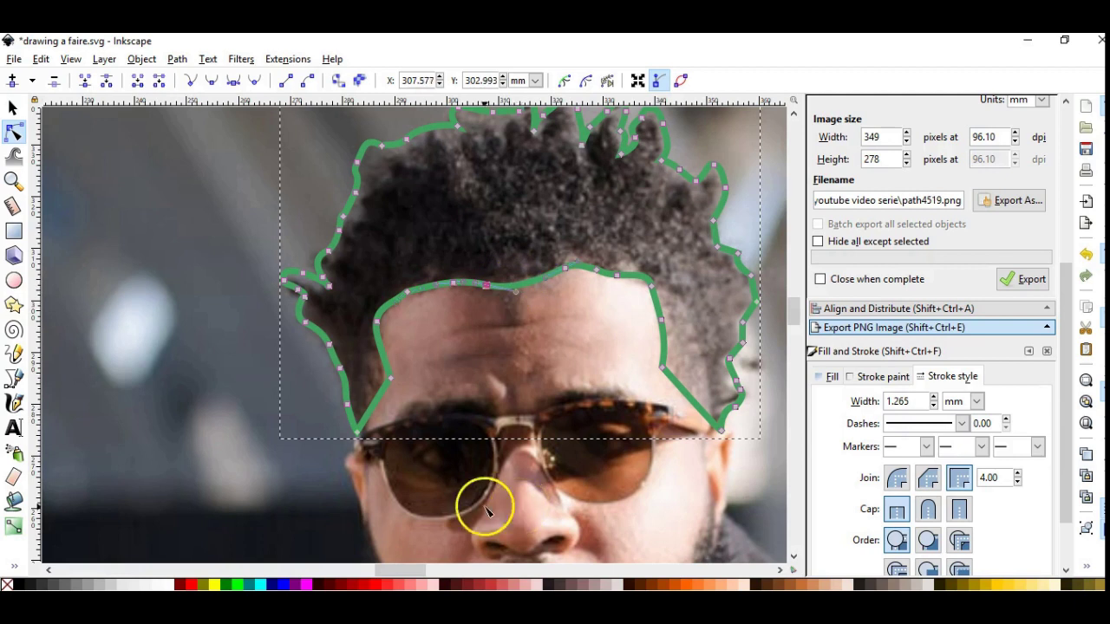
click(525, 291)
mouse_move(687, 390)
mouse_down()
mouse_move(706, 408)
mouse_move(670, 383)
mouse_up()
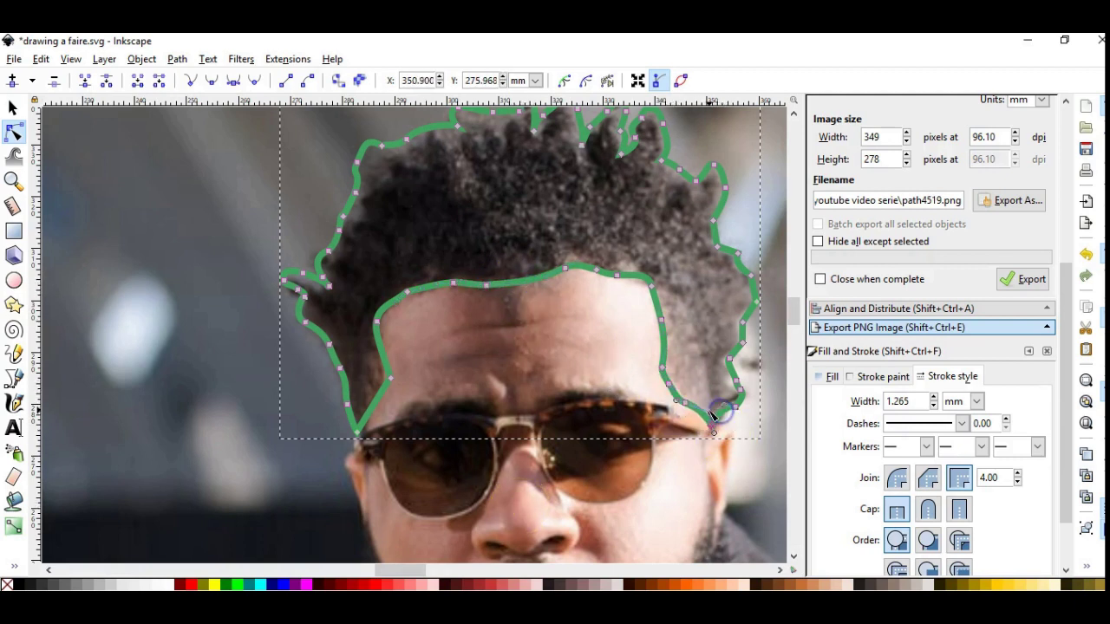
mouse_move(310, 477)
mouse_down()
mouse_move(363, 485)
mouse_move(371, 421)
mouse_up()
scroll(371, 421, down, 5)
- Add a new layer named 'face'
scroll(1046, 260, up, 3)
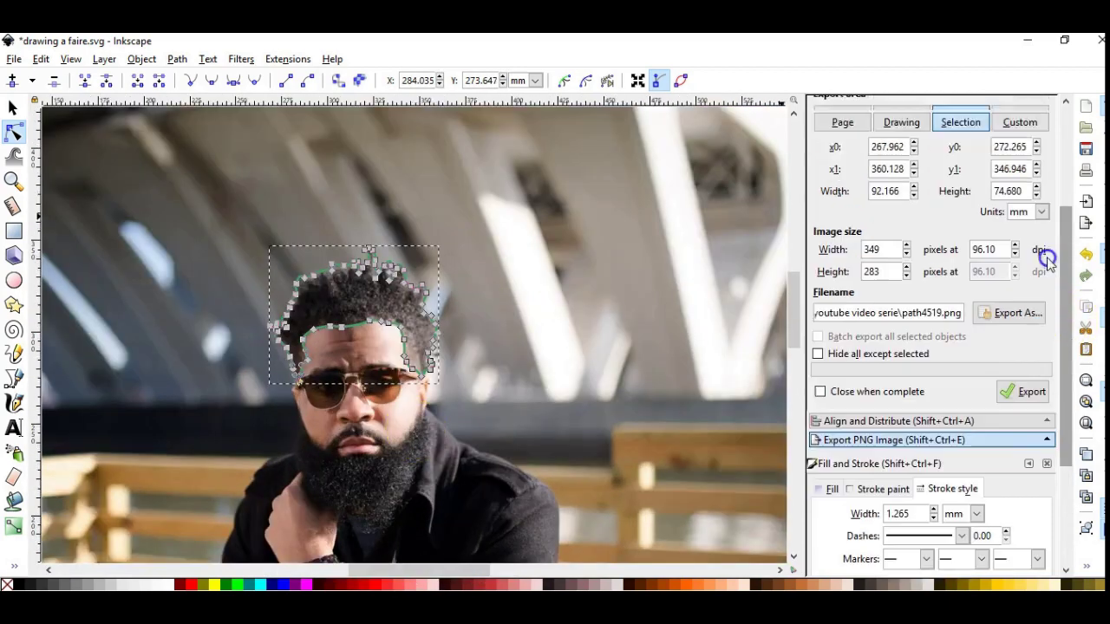
key(shift+ctrl+l)
right_click(867, 129)
click(922, 139)
text(face)
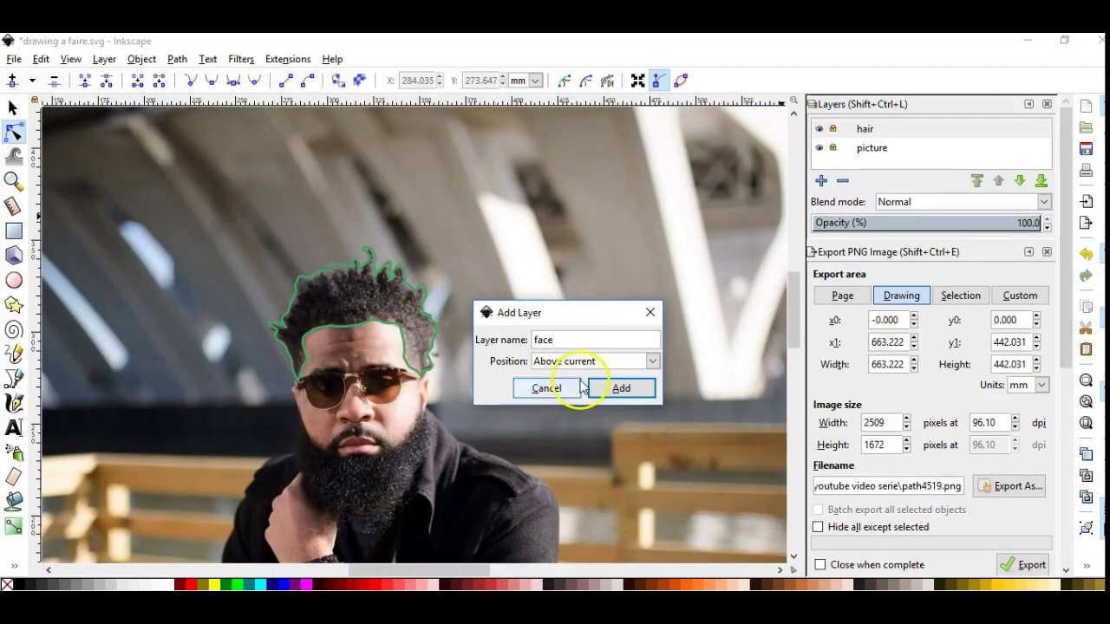
click(615, 389)
- Trace a closed polygon around the face and beard with a 1 mm stroke
key(b)
click(293, 340)
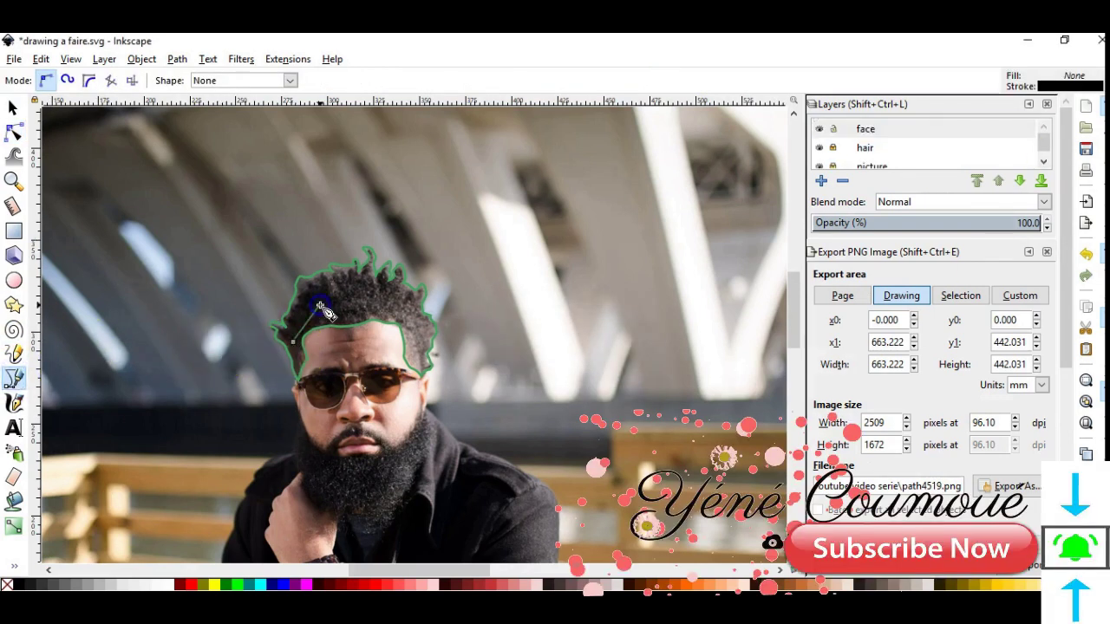
click(430, 371)
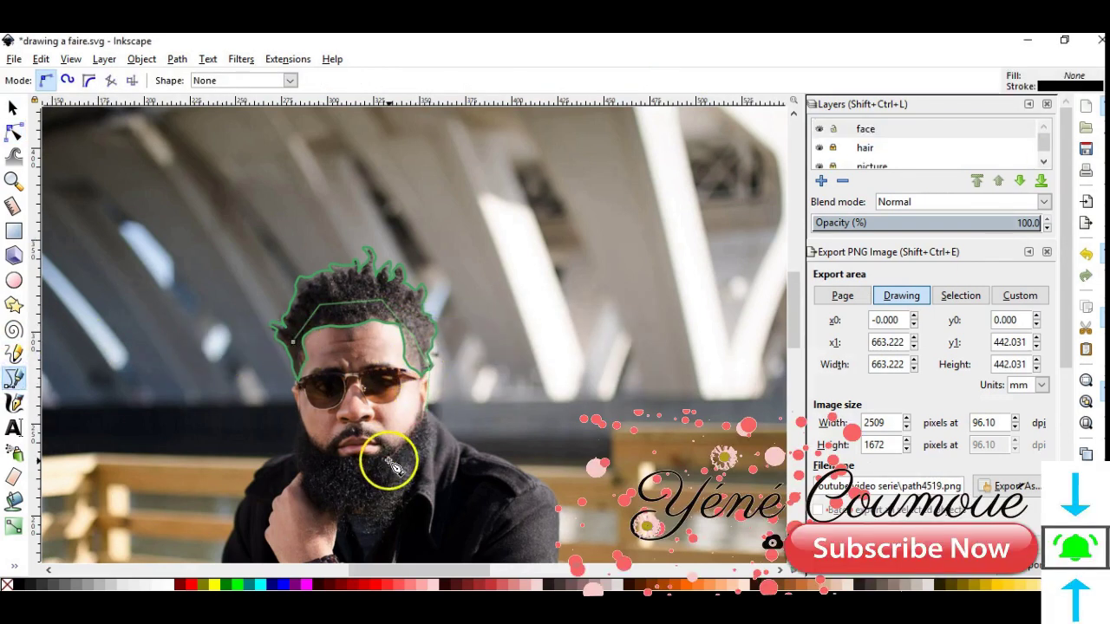
click(293, 341)
key(shift+ctrl+f)
click(950, 432)
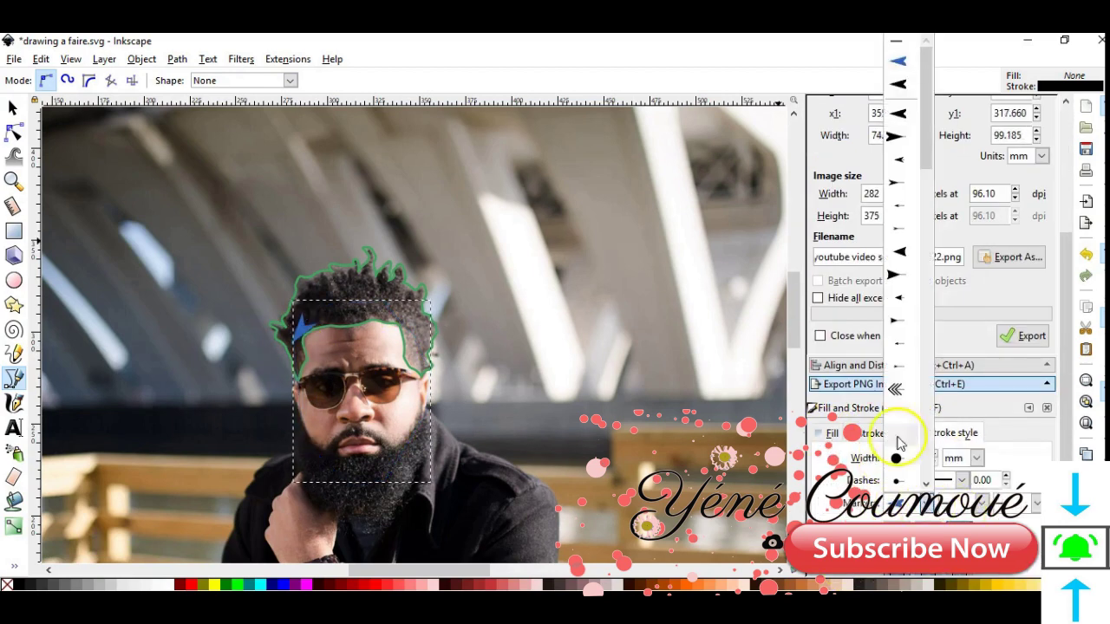
triple_click(887, 460)
key(Return)
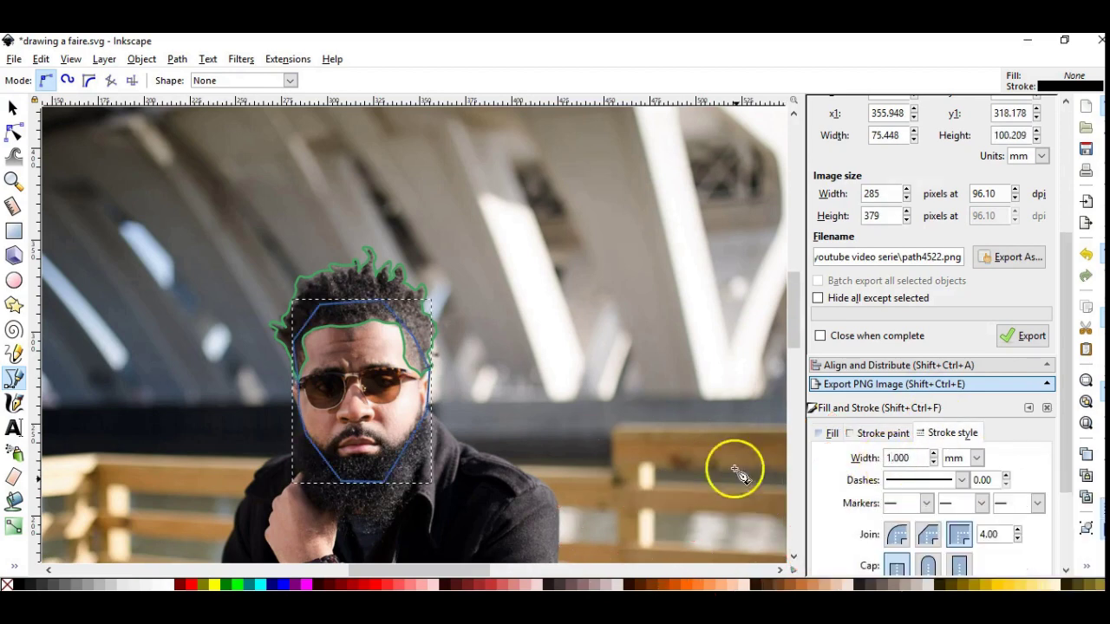
- Curve the face outline's top, temple and right cheek edges
key(z)
click(373, 445)
click(373, 445)
key(n)
drag(405, 157, 442, 191)
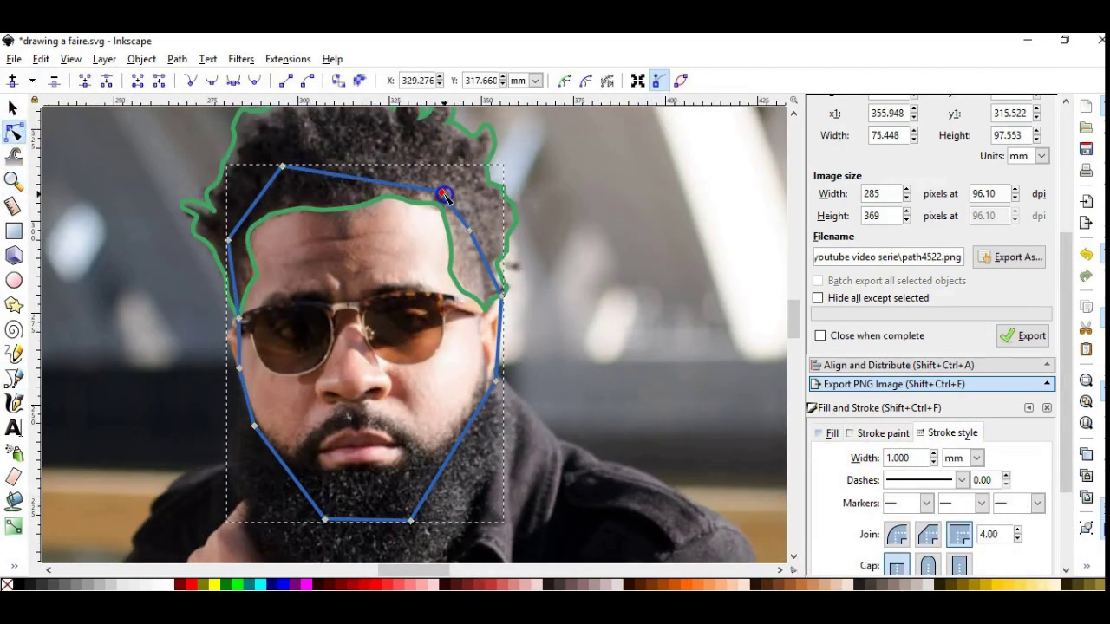
drag(282, 165, 286, 196)
mouse_move(503, 295)
mouse_down()
mouse_move(481, 310)
mouse_move(500, 341)
mouse_up()
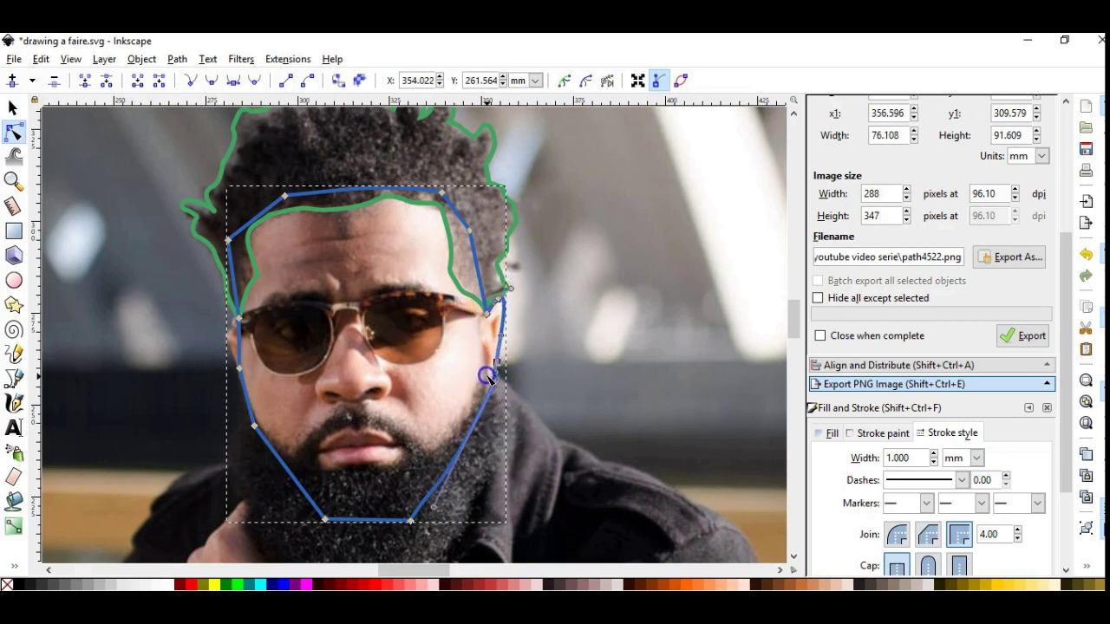
drag(471, 470, 411, 530)
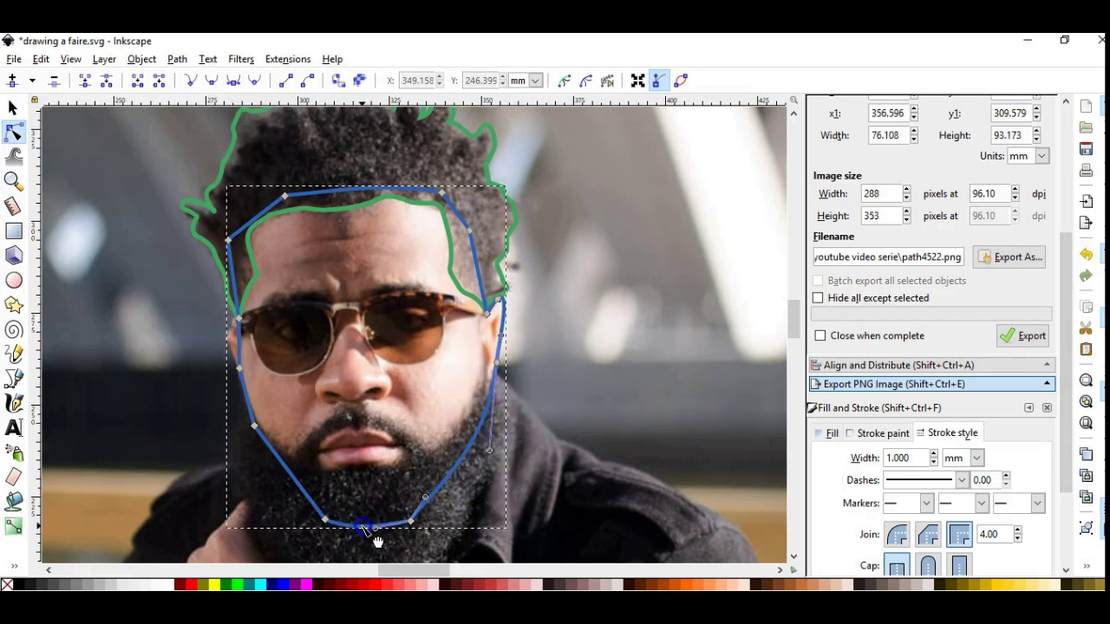
- Curve the left cheek, chin and lower-right edges, then bring up the layer options
drag(239, 346, 228, 339)
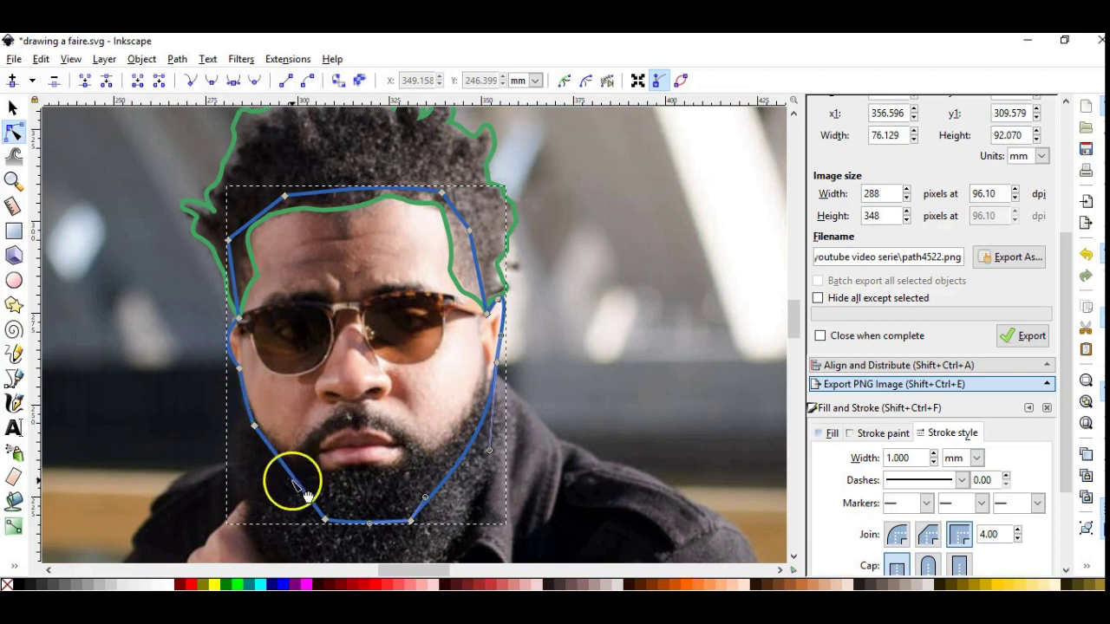
drag(320, 511, 295, 507)
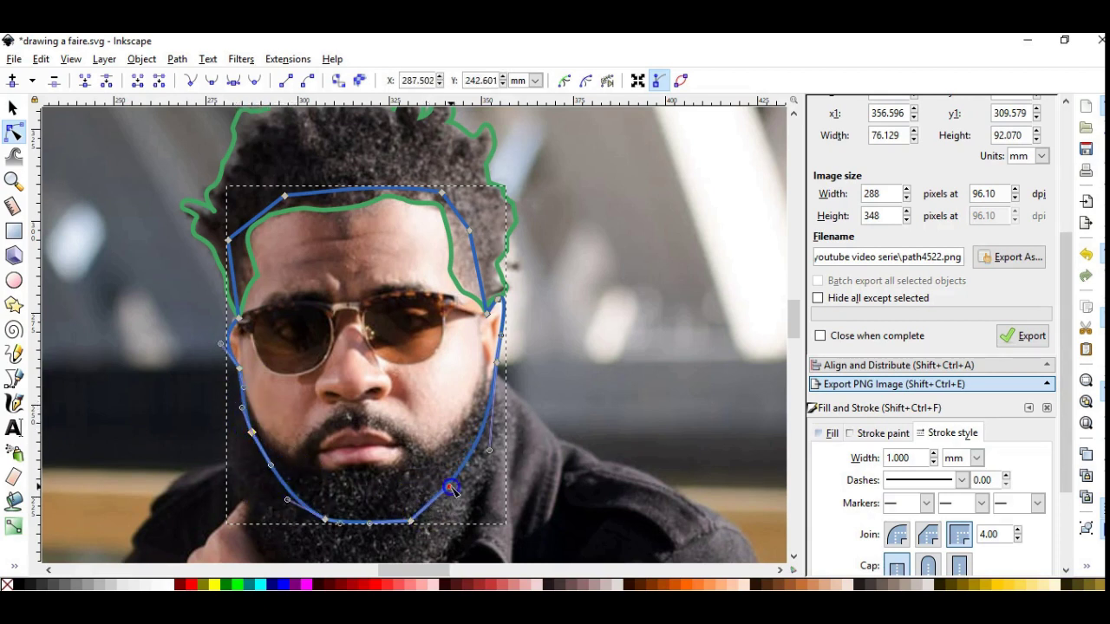
drag(429, 496, 452, 479)
click(368, 523)
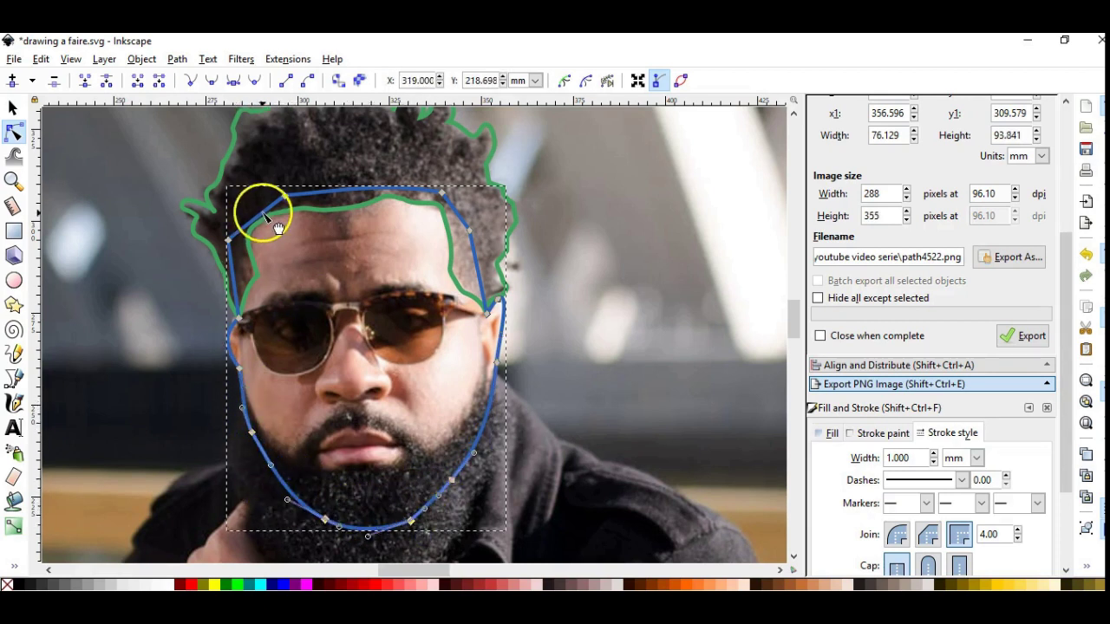
key(shift+ctrl+l)
click(865, 128)
- Add a new 'beard' layer
click(821, 181)
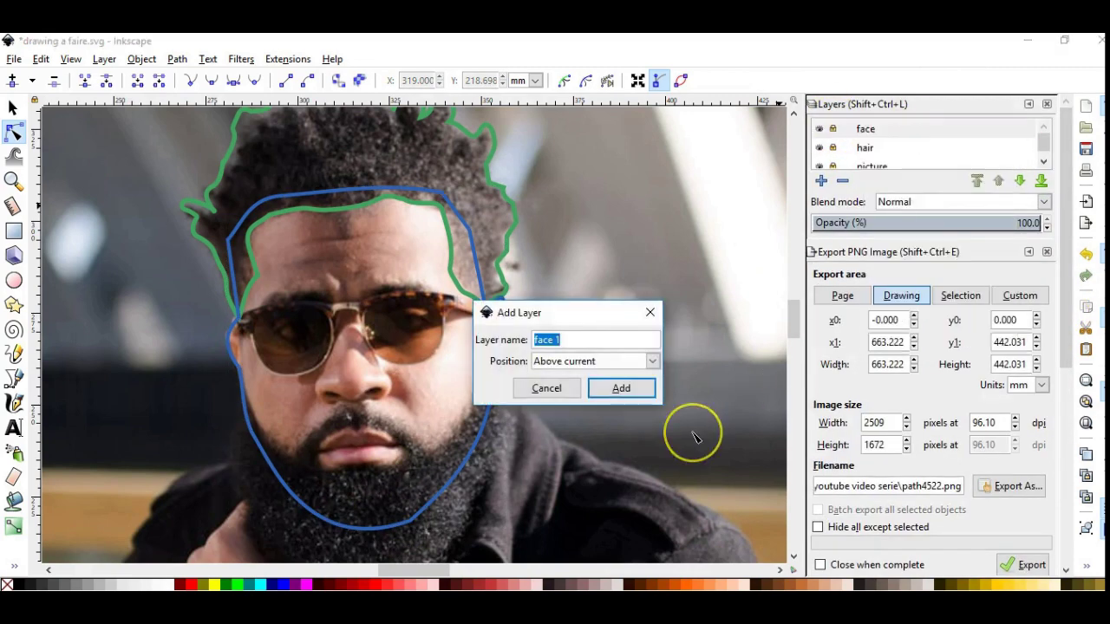
click(620, 388)
scroll(346, 390, down, 2)
- Trace a closed outline around the moustache, cheeks and beard
click(13, 378)
click(362, 330)
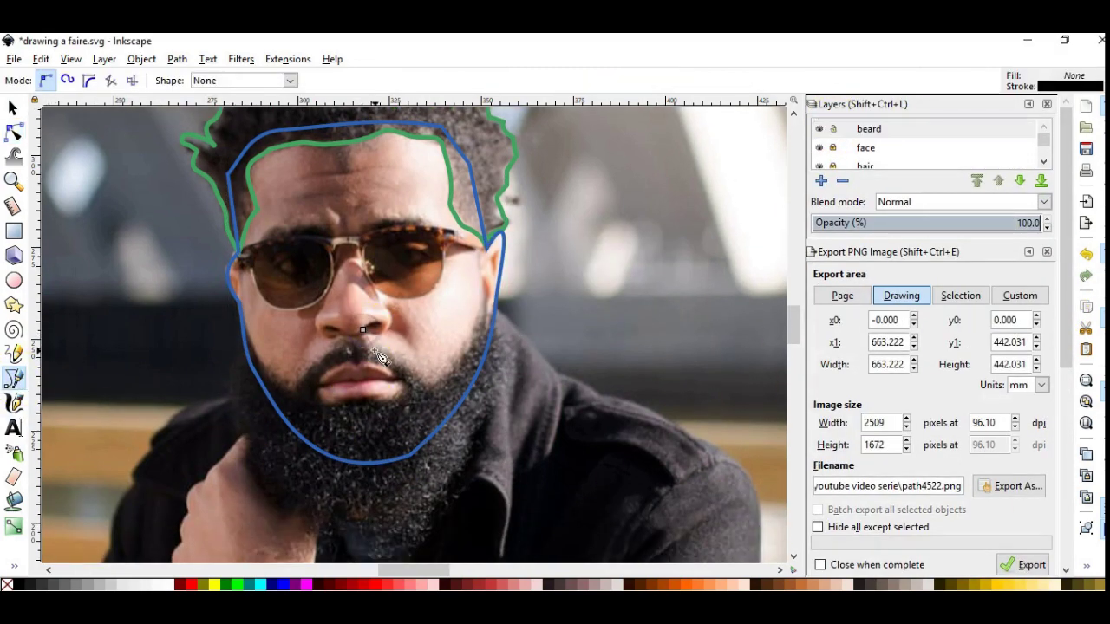
click(433, 386)
click(481, 287)
click(500, 329)
click(443, 485)
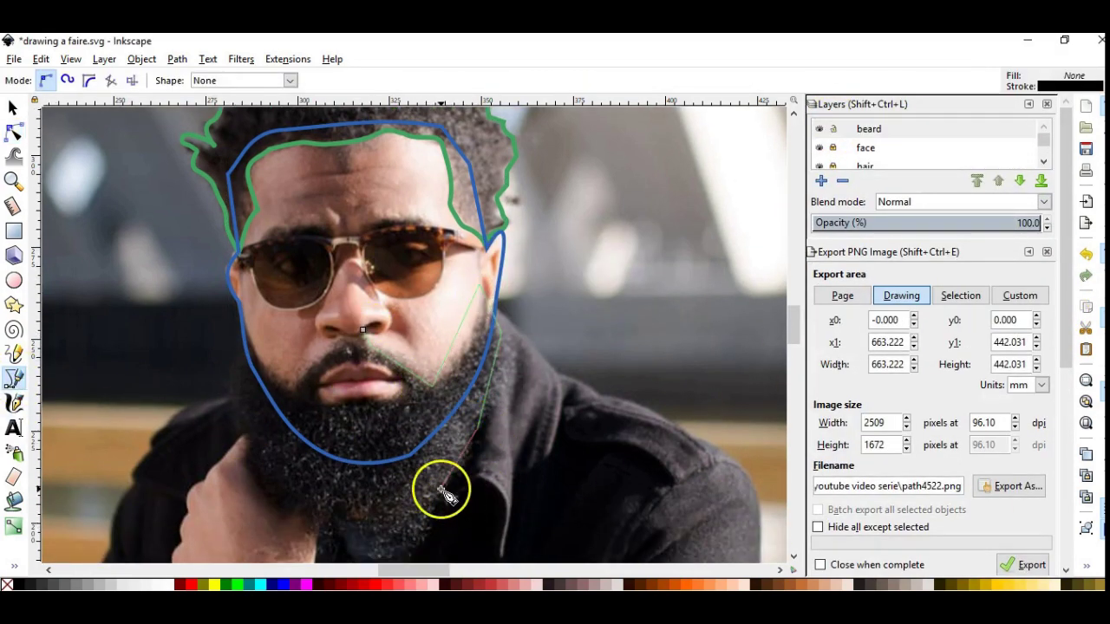
click(377, 537)
click(284, 510)
click(250, 430)
click(241, 319)
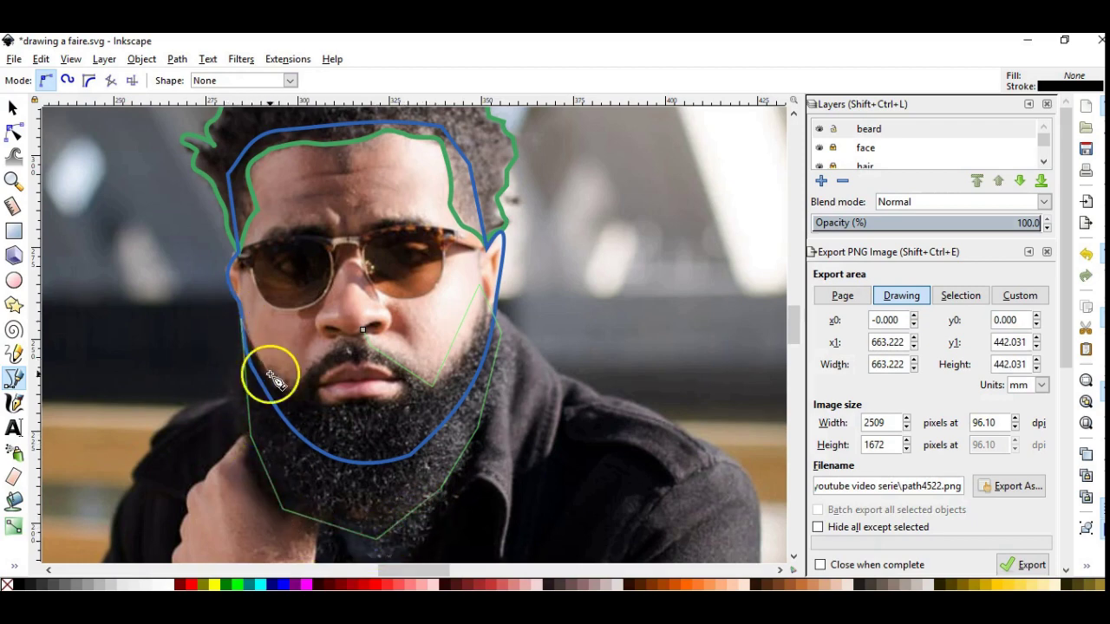
click(339, 332)
- Give the beard outline a pink stroke 1.265 wide
key(ctrl+shift+f)
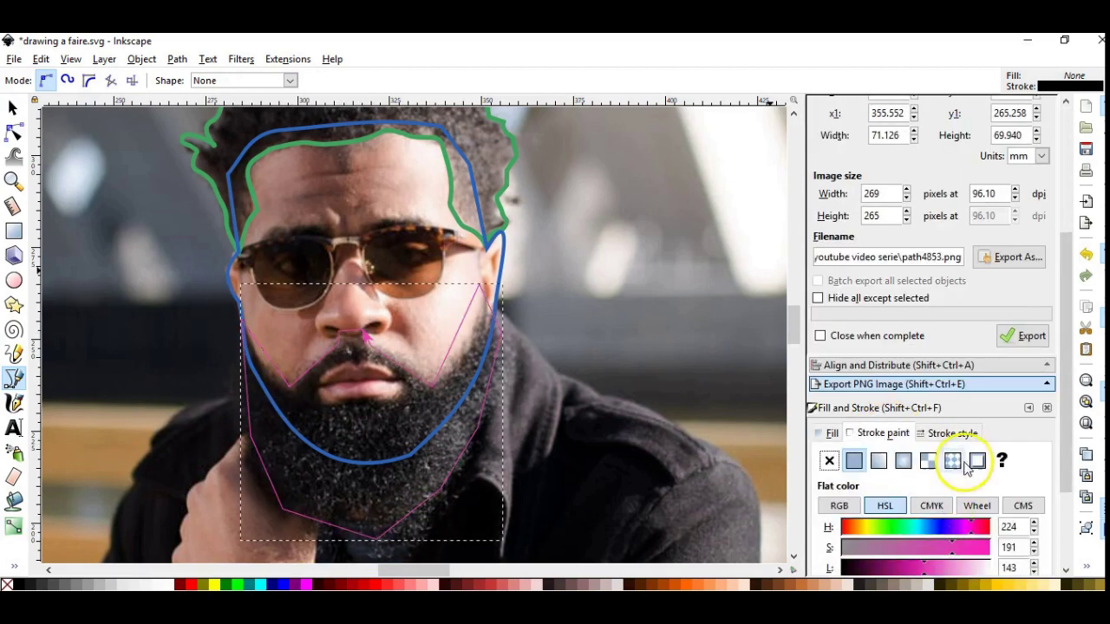
click(954, 433)
click(926, 503)
click(897, 48)
double_click(890, 458)
text(1.265)
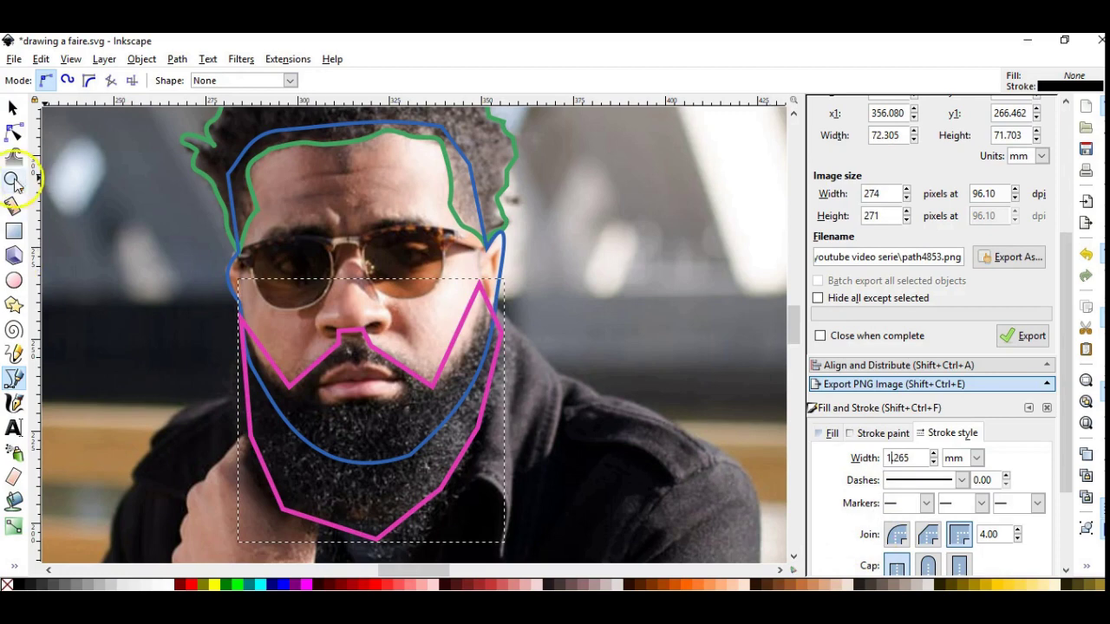
click(13, 179)
key(plus)
key(plus)
- Curve the beard's right side and moustache, deleting the extra node under the nose
key(n)
drag(495, 295, 520, 298)
drag(584, 235, 601, 292)
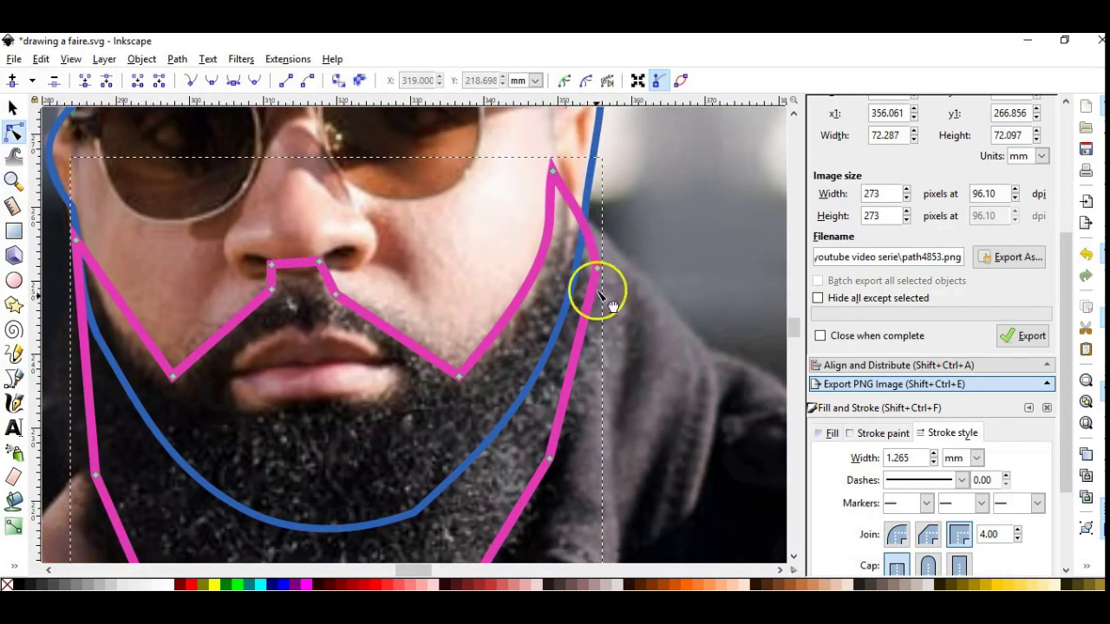
drag(385, 321, 369, 305)
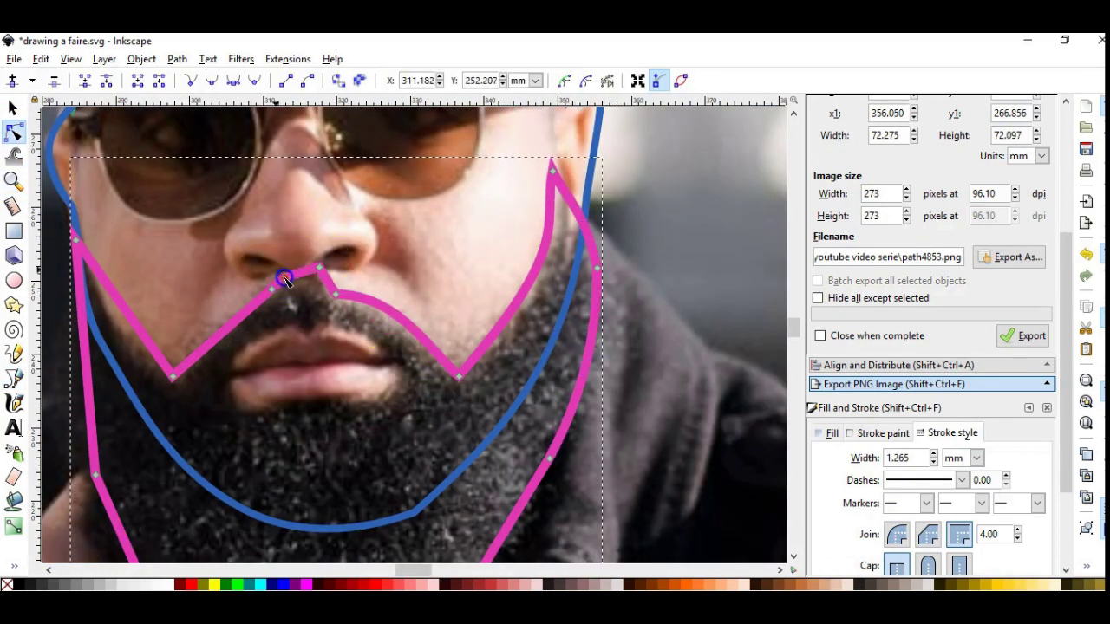
key(Delete)
click(264, 309)
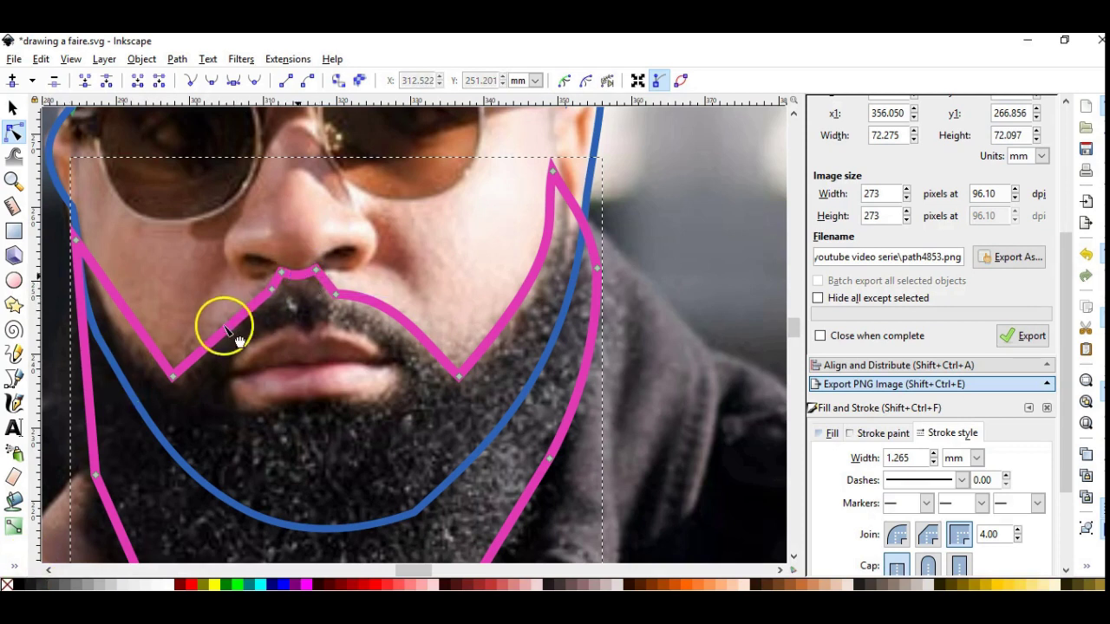
drag(235, 336, 229, 325)
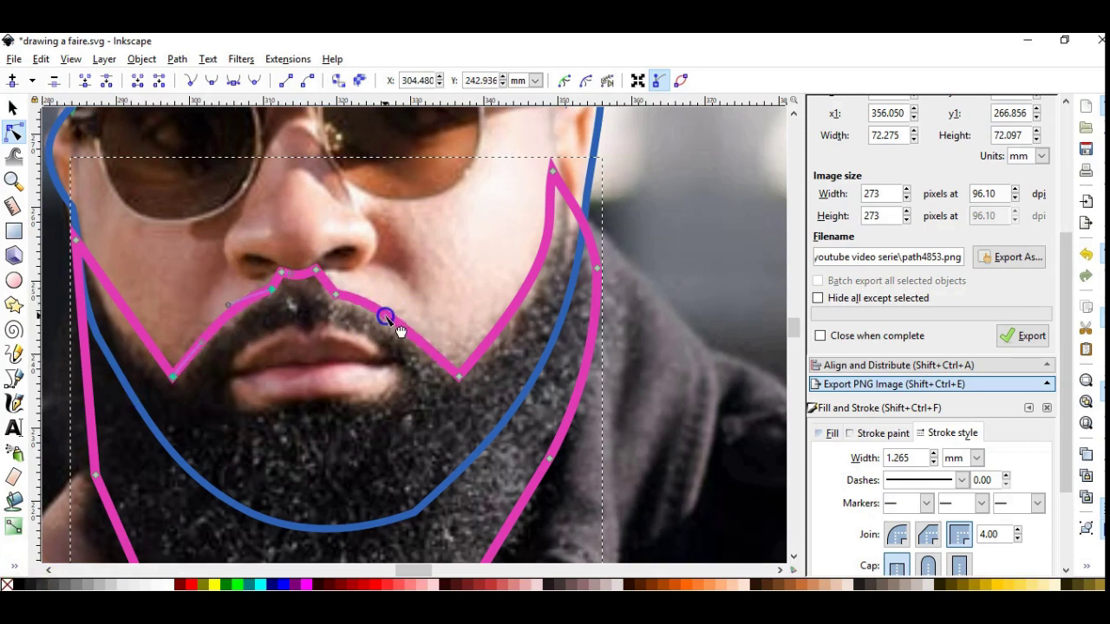
drag(336, 295, 322, 286)
drag(404, 300, 453, 366)
- Reshape the beard's left side and round off its bottom along the jawline
key(minus)
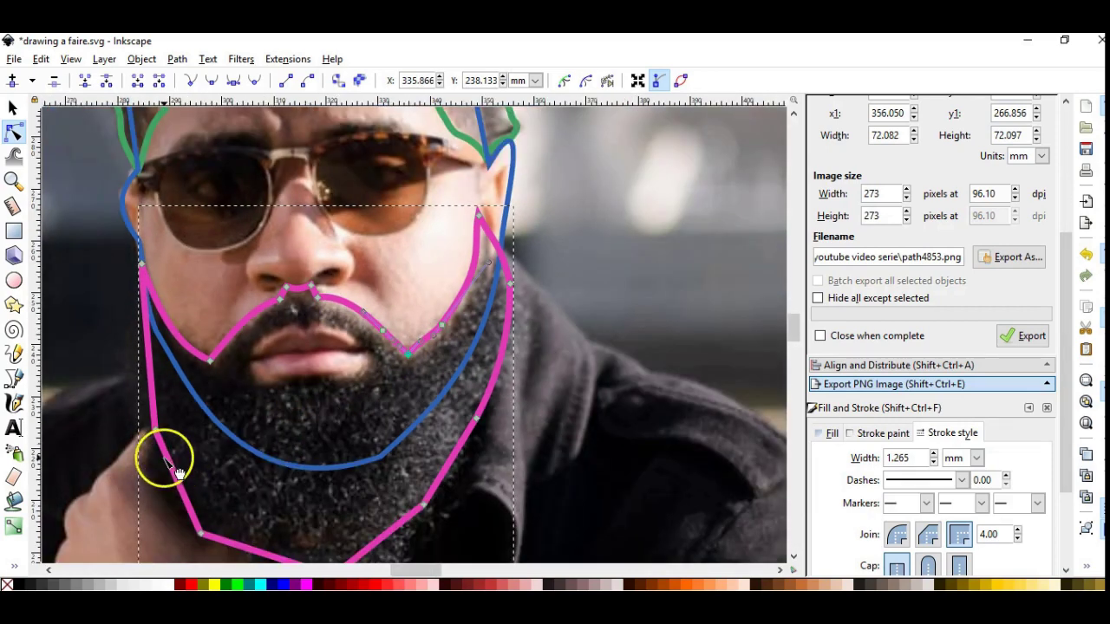
mouse_move(161, 458)
mouse_down()
mouse_move(154, 391)
mouse_move(136, 372)
mouse_move(109, 414)
mouse_move(144, 446)
mouse_move(162, 496)
mouse_move(447, 452)
mouse_move(447, 421)
mouse_up()
scroll(173, 505, down, 2)
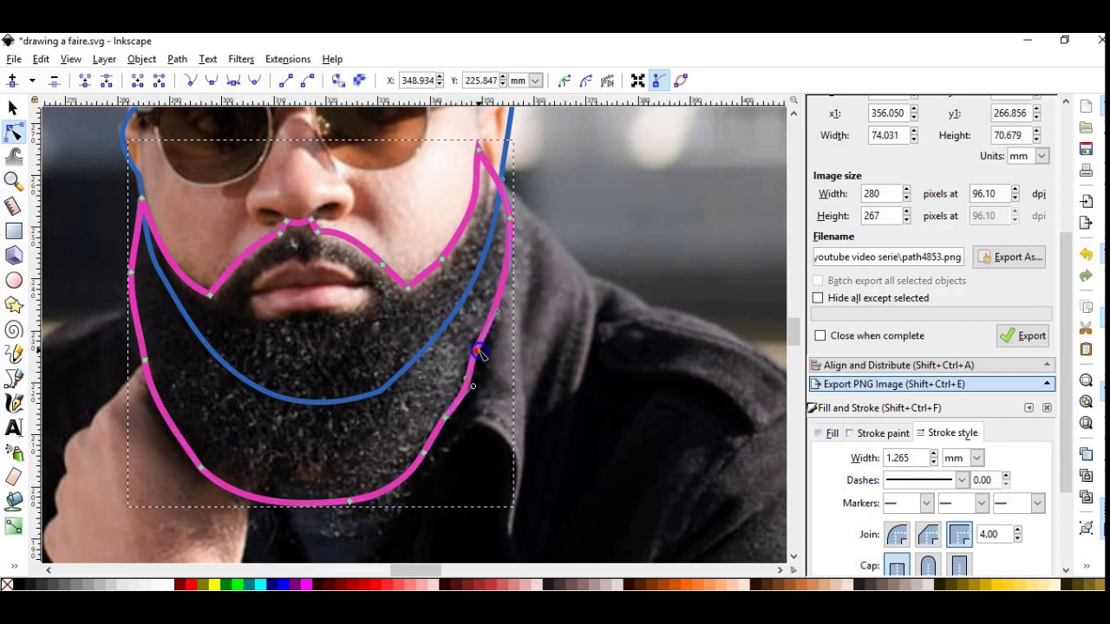
click(446, 418)
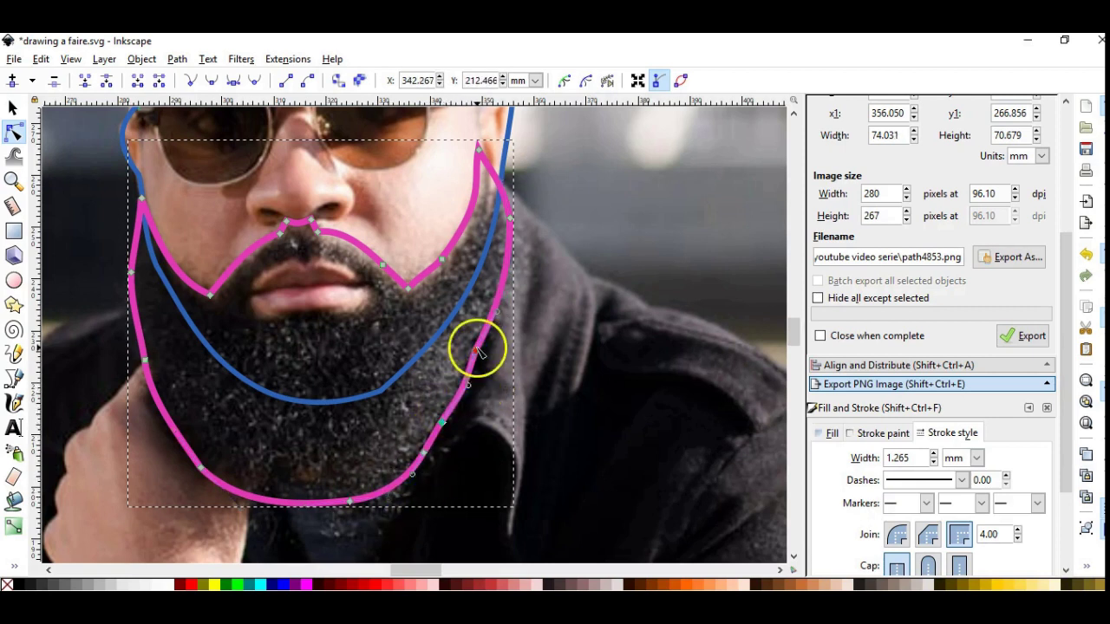
drag(412, 472, 388, 497)
drag(248, 508, 262, 493)
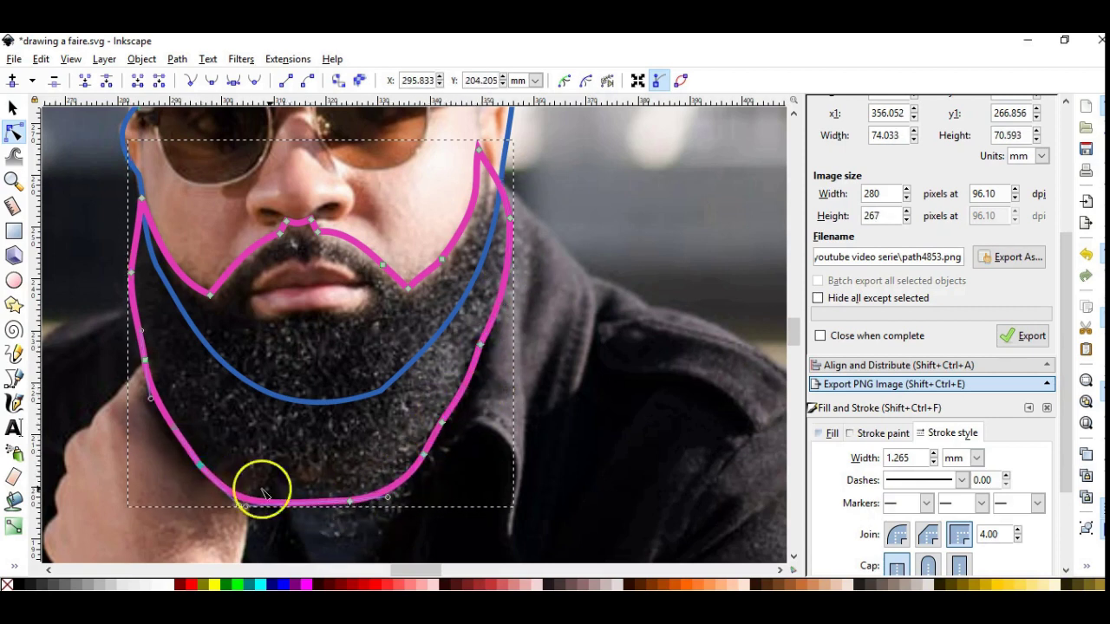
drag(396, 477, 330, 525)
ctrl+scroll(507, 324, down, 1)
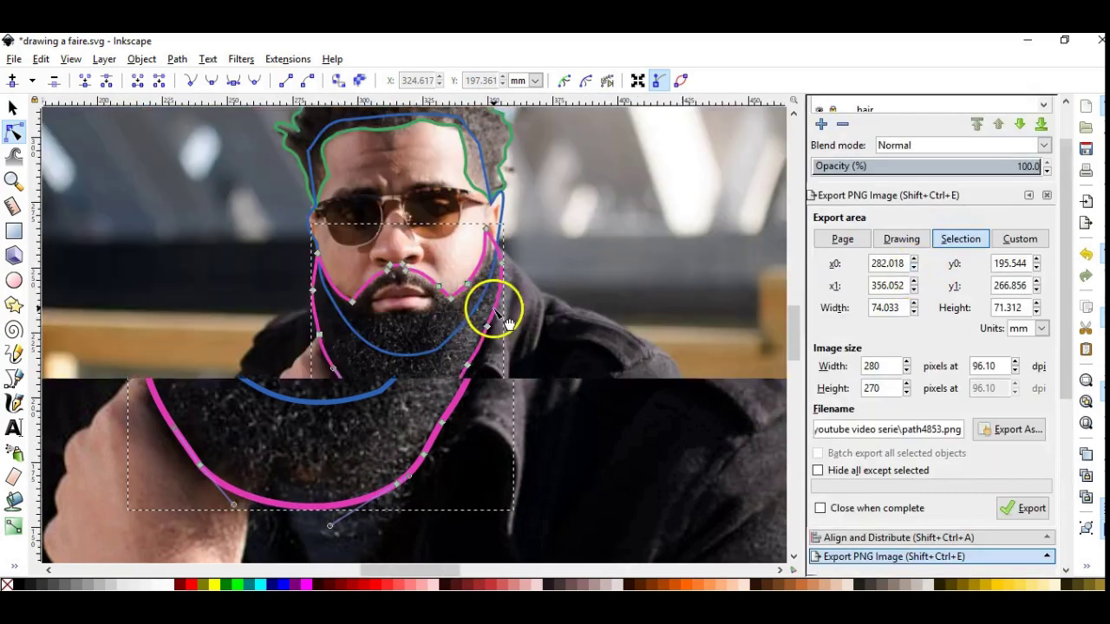
- Add a new sunglasses layer from the Layers panel
right_click(897, 128)
click(928, 132)
text(sunglasses)
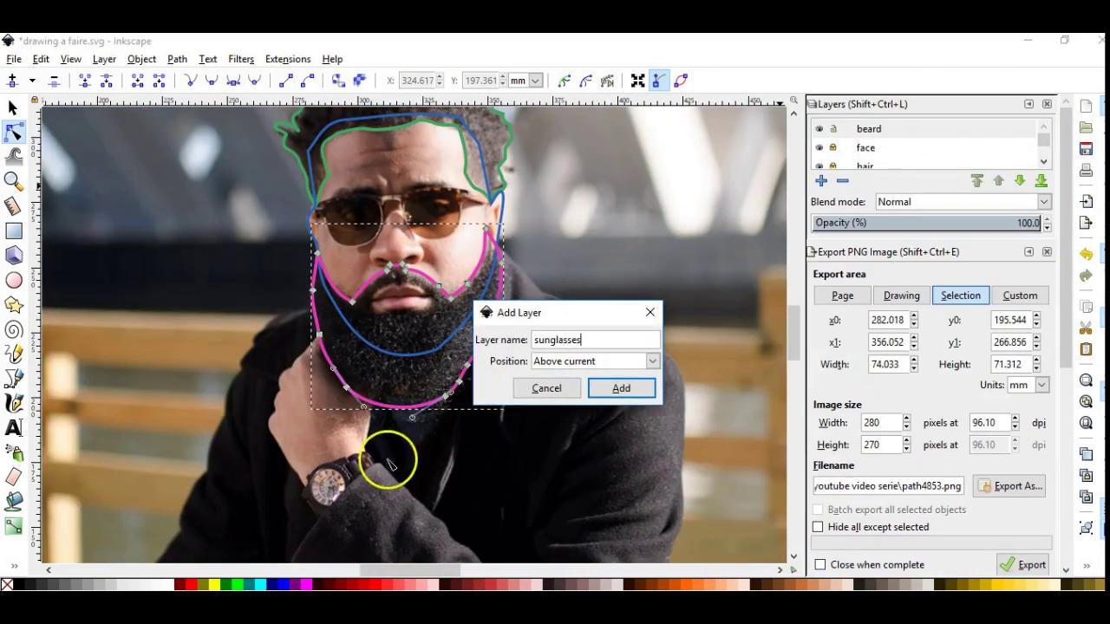
key(Return)
ctrl+scroll(477, 203, up, 2)
ctrl+scroll(477, 204, up, 2)
- Draw rough Bezier paths for the glasses frame and arm, plus a horizontal line across the right lens
key(b)
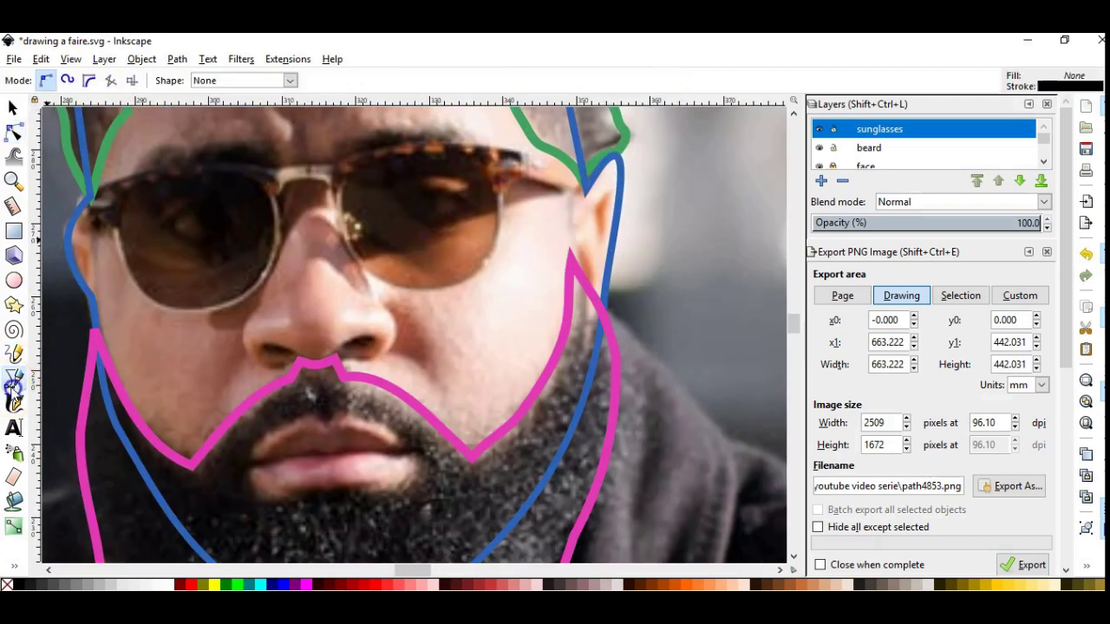
click(526, 174)
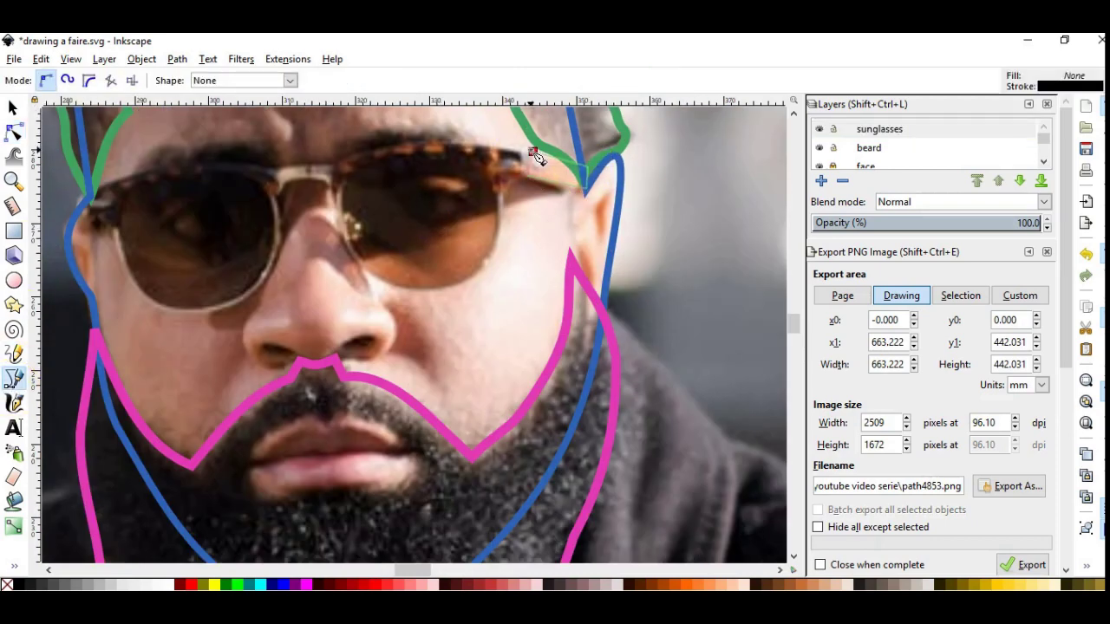
click(533, 153)
click(335, 163)
click(525, 155)
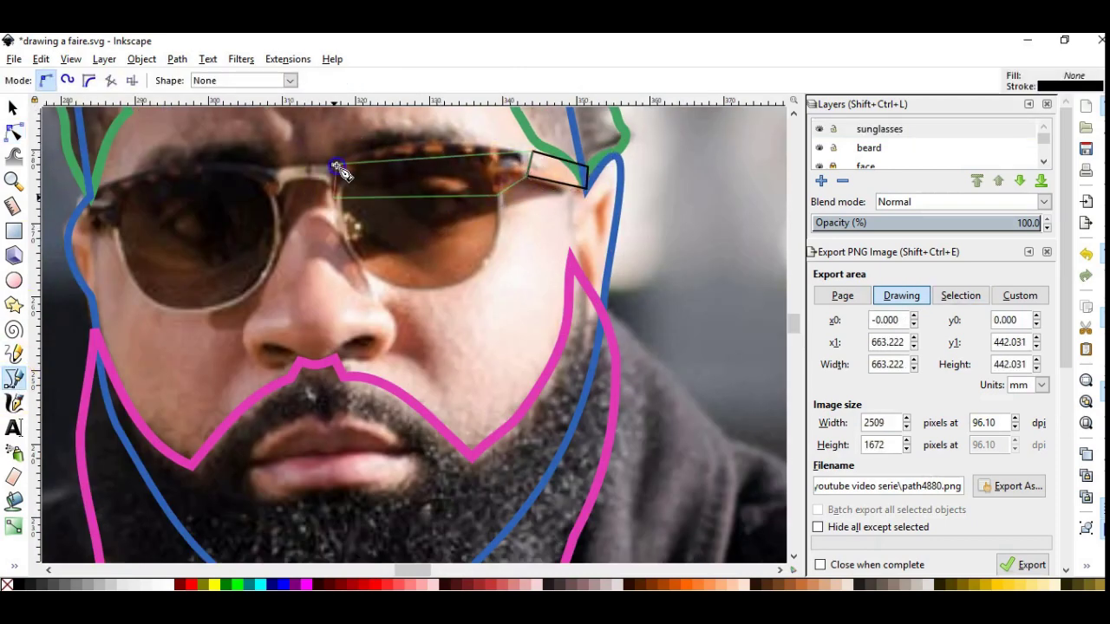
key(Return)
click(348, 231)
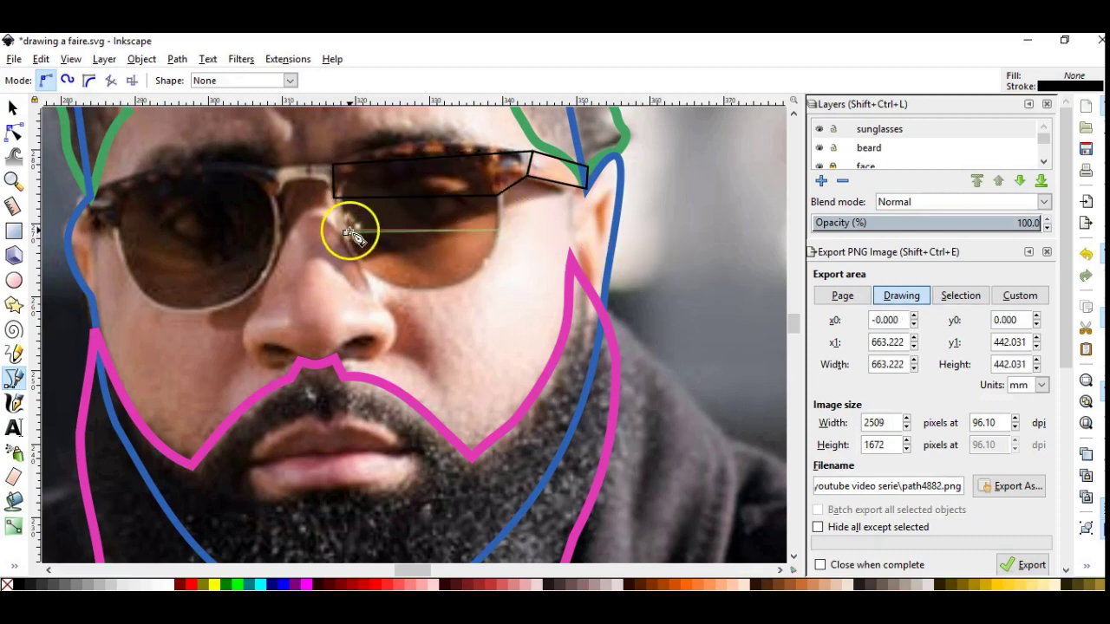
click(501, 230)
key(Return)
- Give the glasses frame path a golden-yellow stroke
key(n)
click(534, 175)
key(ctrl+shift+f)
drag(877, 424, 909, 438)
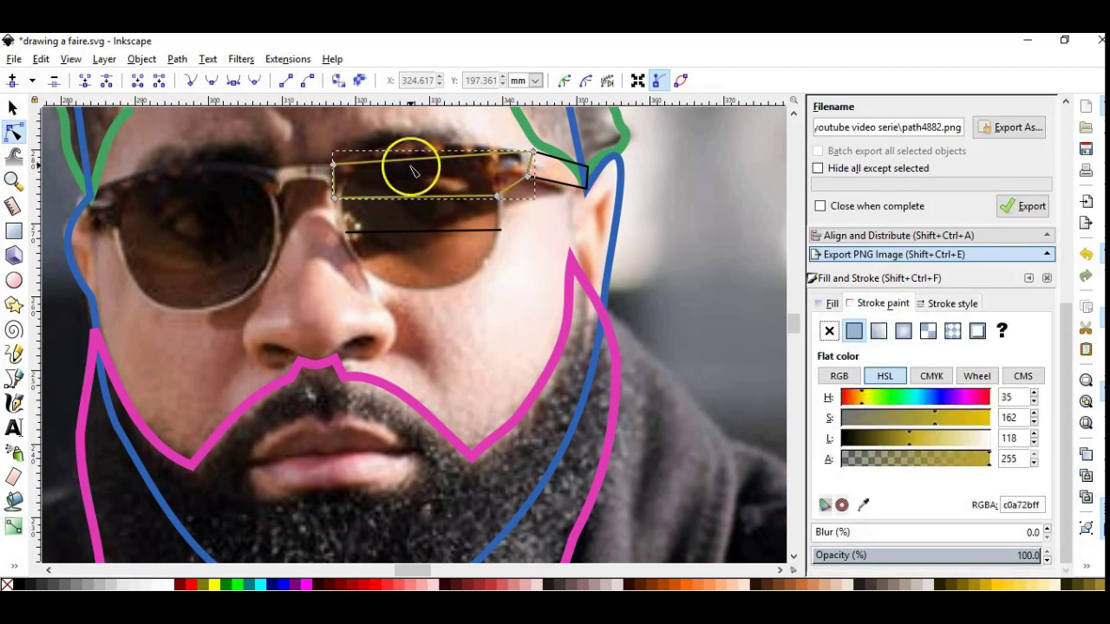
scroll(399, 191, up, 3)
scroll(423, 257, up, 2)
- Curve the yellow frame's lower edge into an arc and square off its right end
click(585, 303)
mouse_move(485, 286)
mouse_down()
mouse_move(532, 250)
mouse_move(306, 306)
mouse_move(296, 276)
mouse_up()
drag(643, 234, 626, 226)
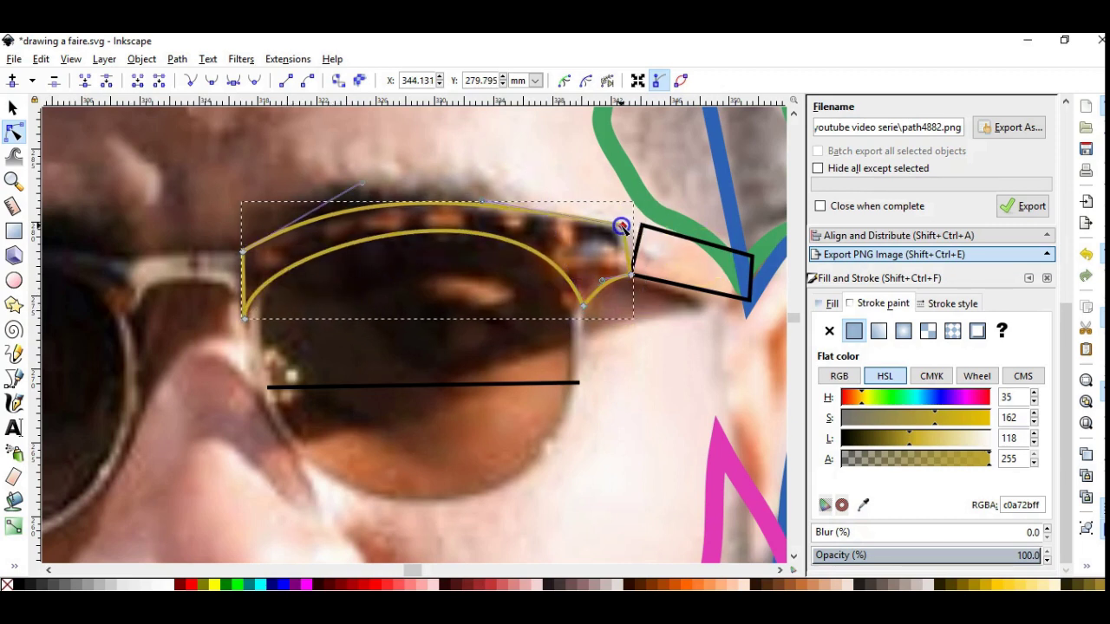
drag(632, 276, 626, 276)
- Reshape the black temple arm so it meets the frame, adding a node and lowering its corner
click(646, 228)
drag(646, 228, 624, 223)
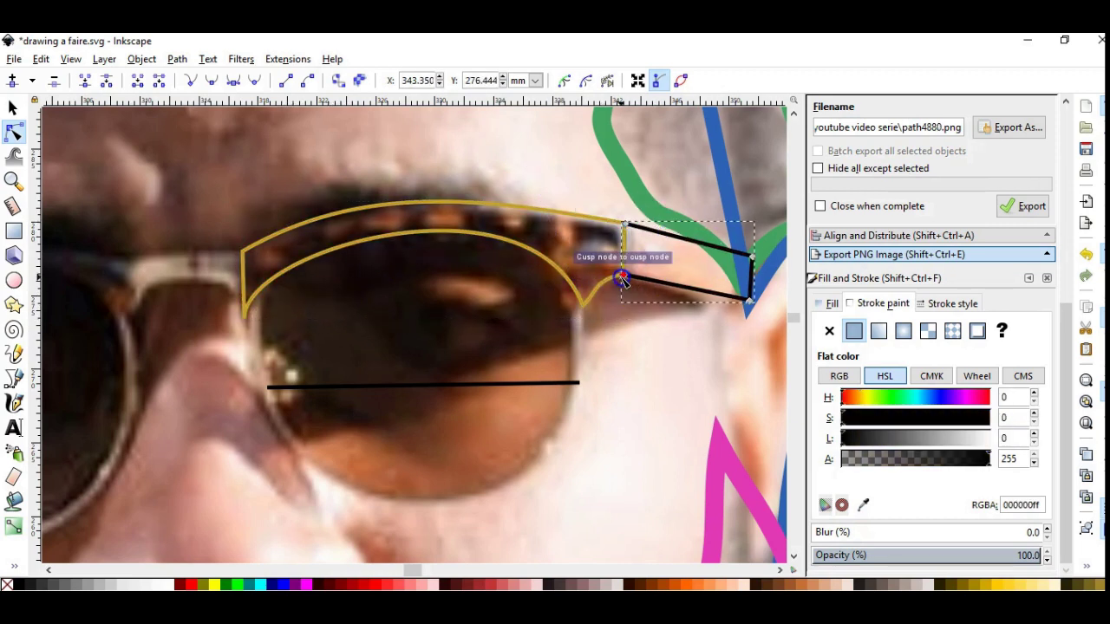
double_click(670, 278)
drag(749, 293, 749, 301)
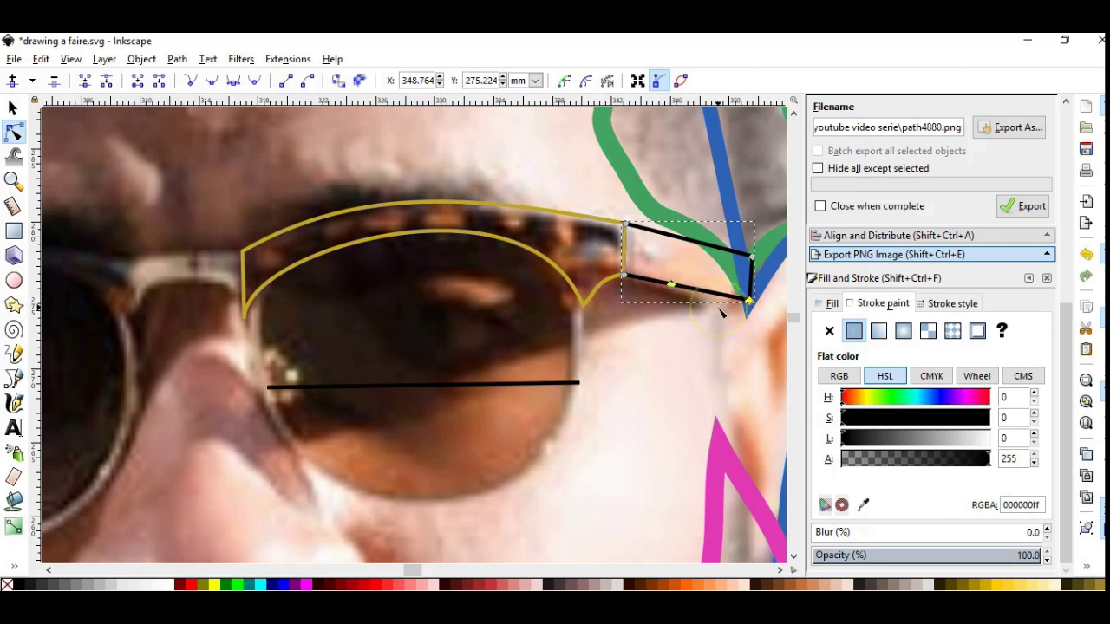
- Bend the straight black line into a rounded outline that fits the right lens
mouse_move(413, 404)
mouse_down()
mouse_move(408, 260)
mouse_move(495, 471)
mouse_move(533, 468)
mouse_up()
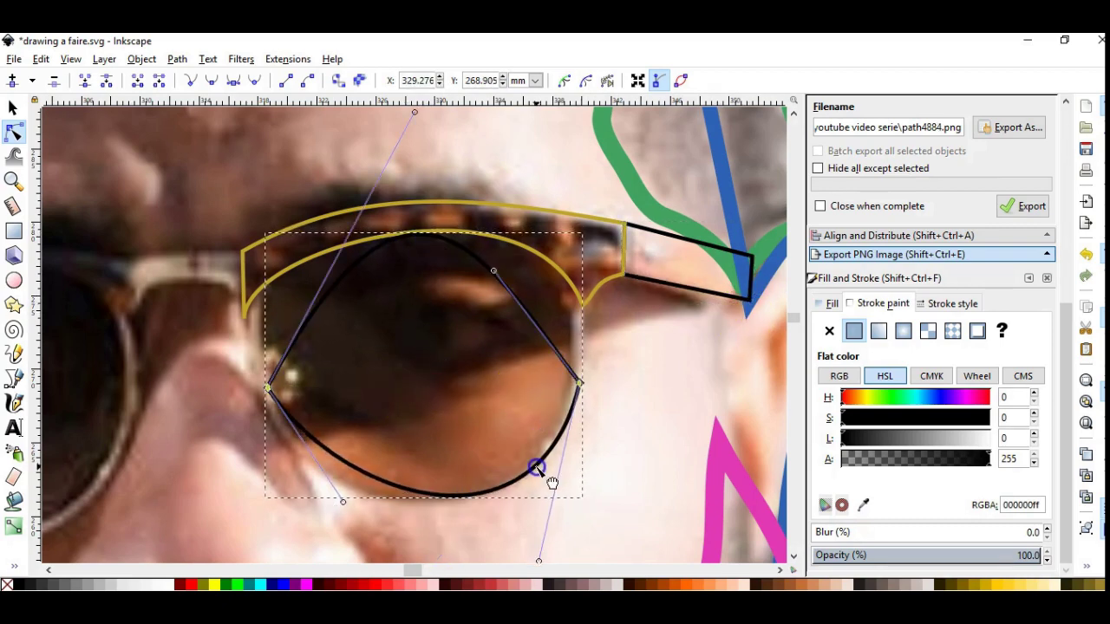
drag(347, 267, 506, 260)
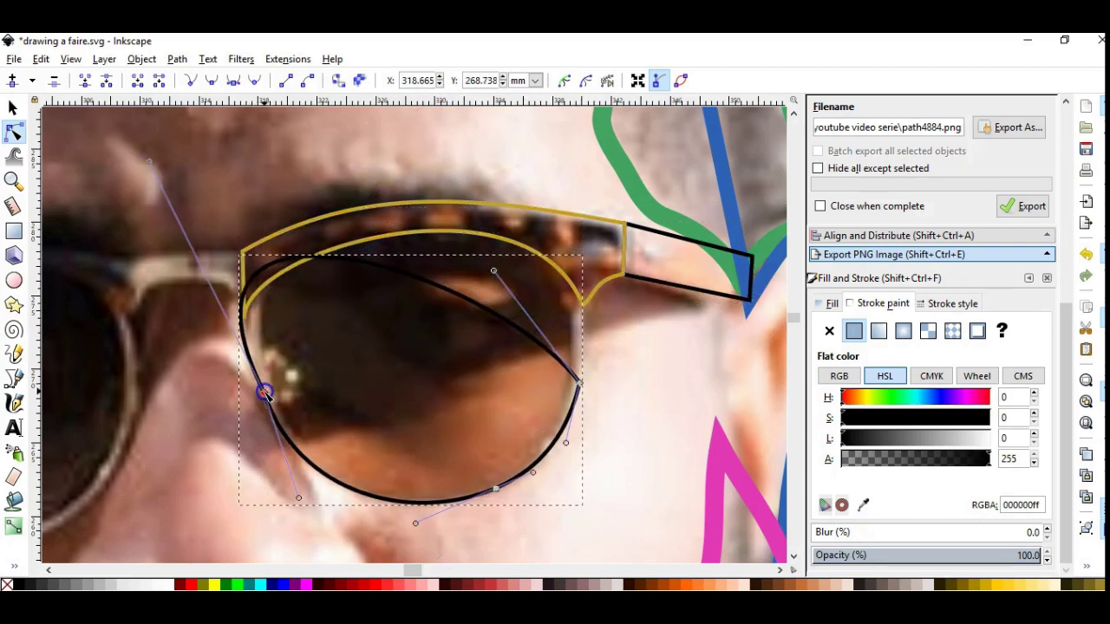
click(578, 326)
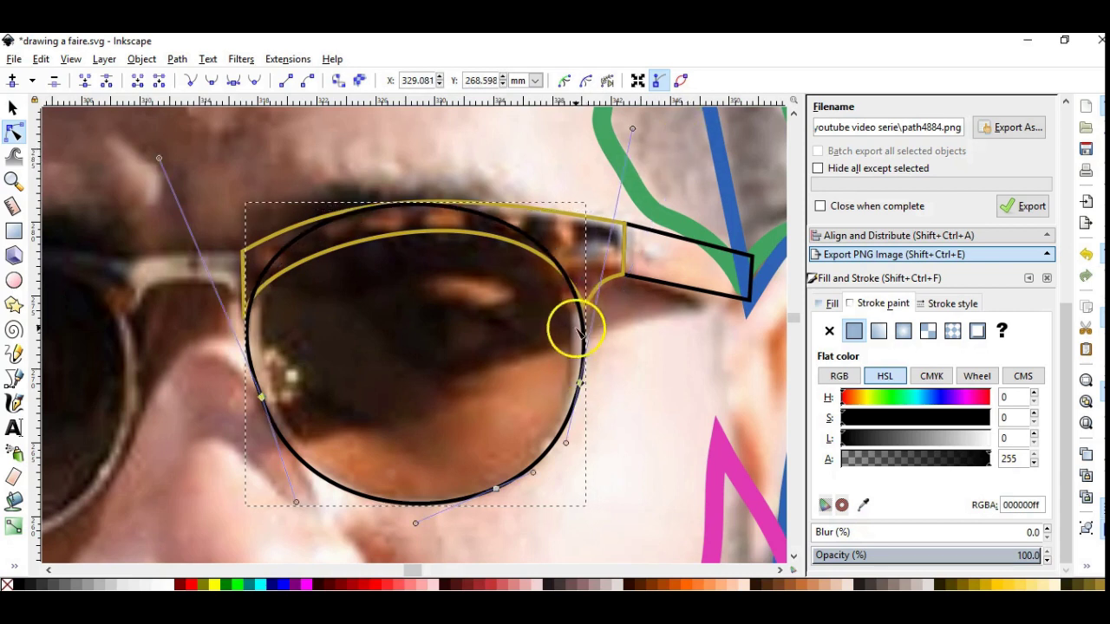
click(399, 206)
drag(415, 219, 430, 240)
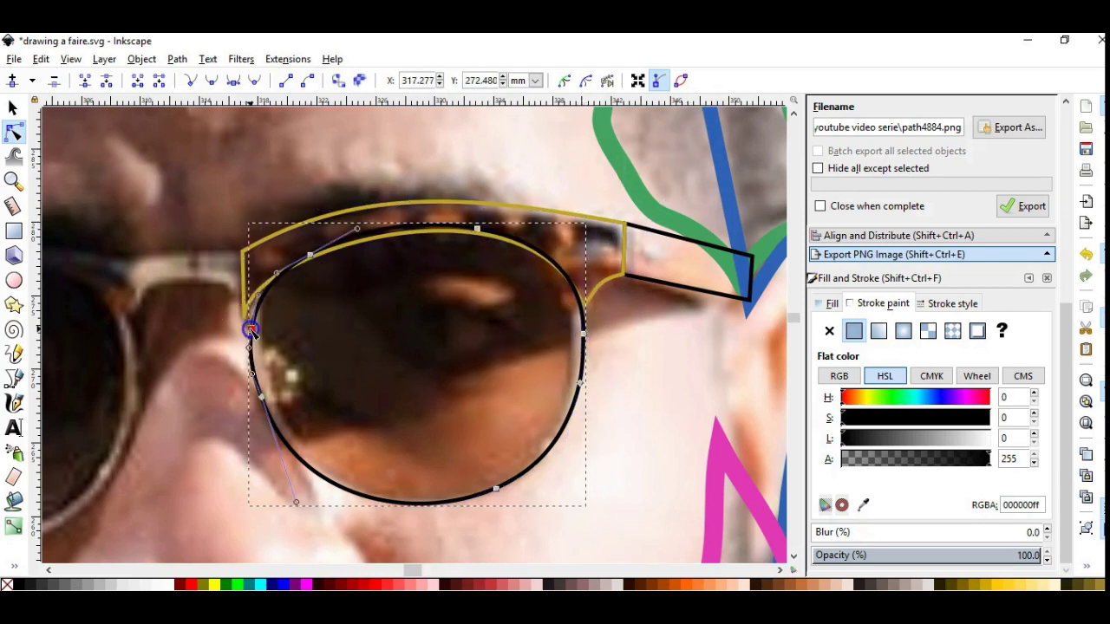
click(250, 399)
drag(261, 399, 258, 479)
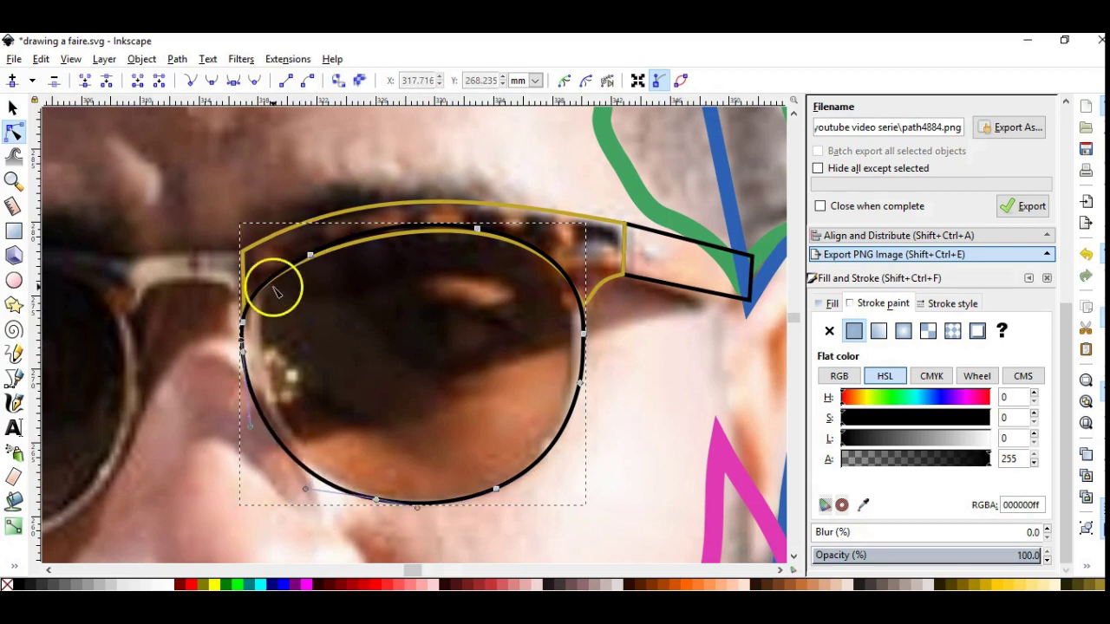
scroll(174, 433, left, 5)
- Draw a bridge shape between the lenses and arch its top and bottom edges
key(b)
click(347, 262)
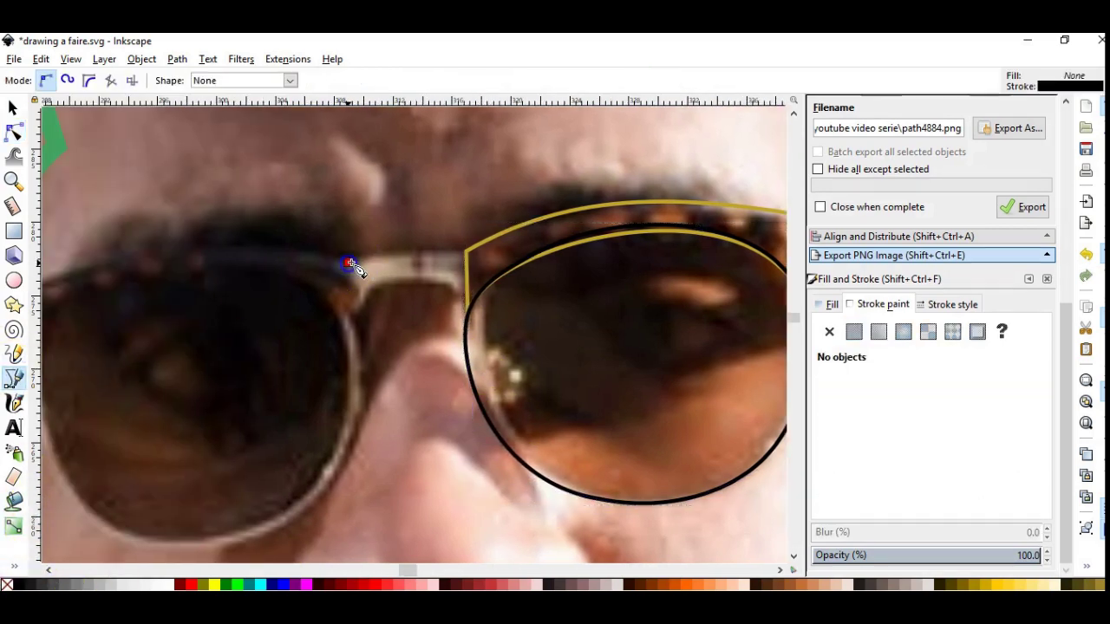
click(347, 303)
click(348, 262)
key(n)
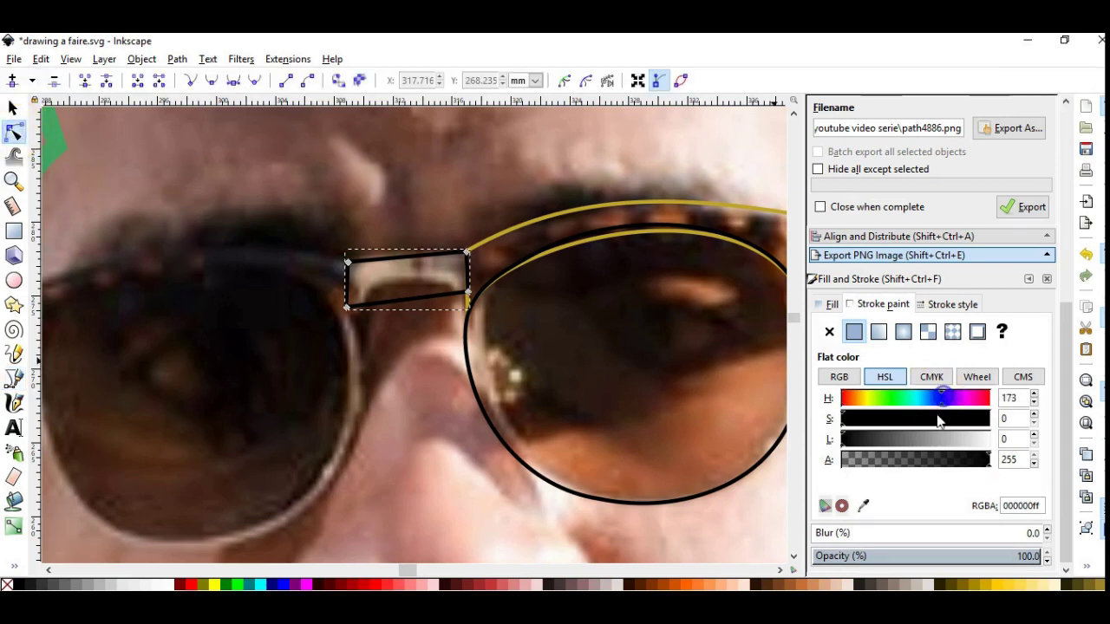
drag(395, 296, 416, 290)
drag(379, 257, 394, 245)
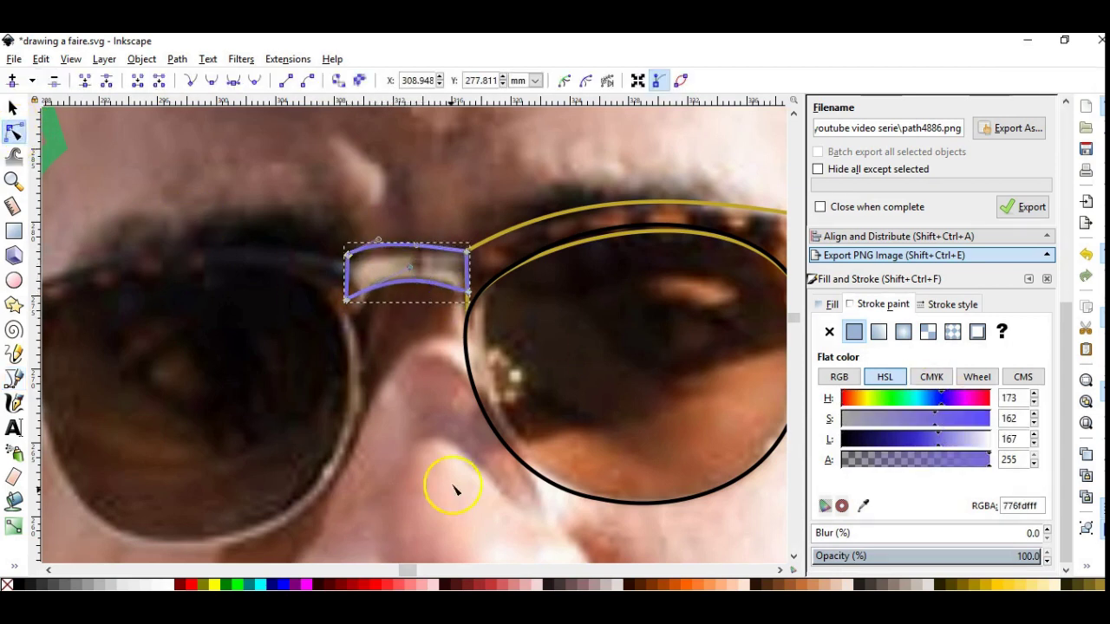
- Duplicate the right frame and lens, flip the copy horizontally, and fit it over the left eye
click(535, 232)
shift+click(486, 441)
key(s)
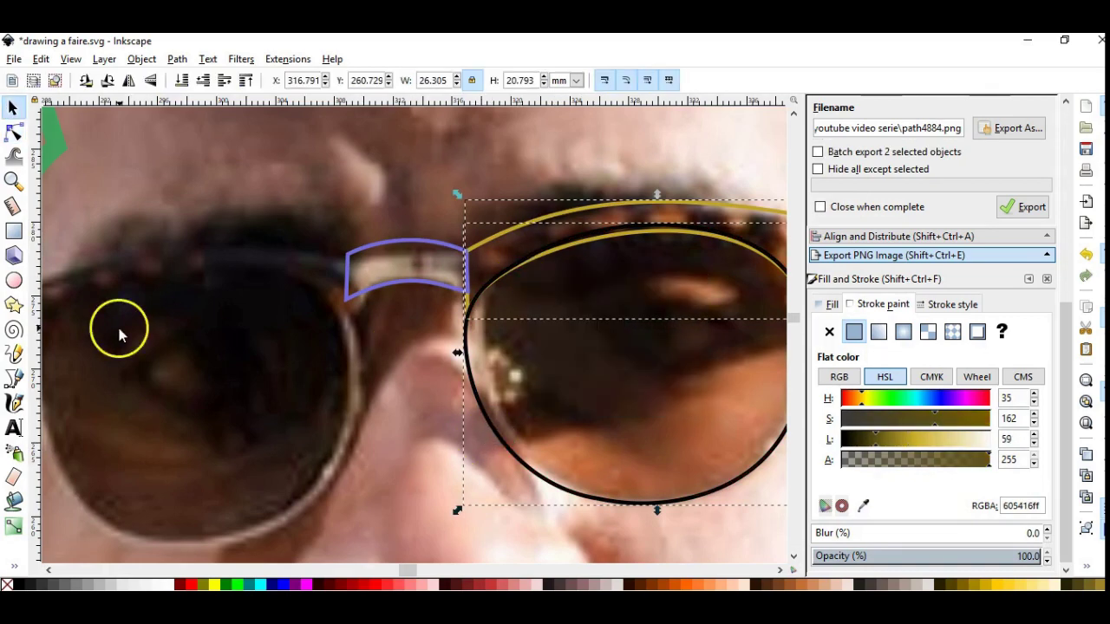
key(ctrl+d)
click(129, 79)
mouse_move(367, 335)
mouse_down()
mouse_move(351, 325)
mouse_move(355, 310)
mouse_up()
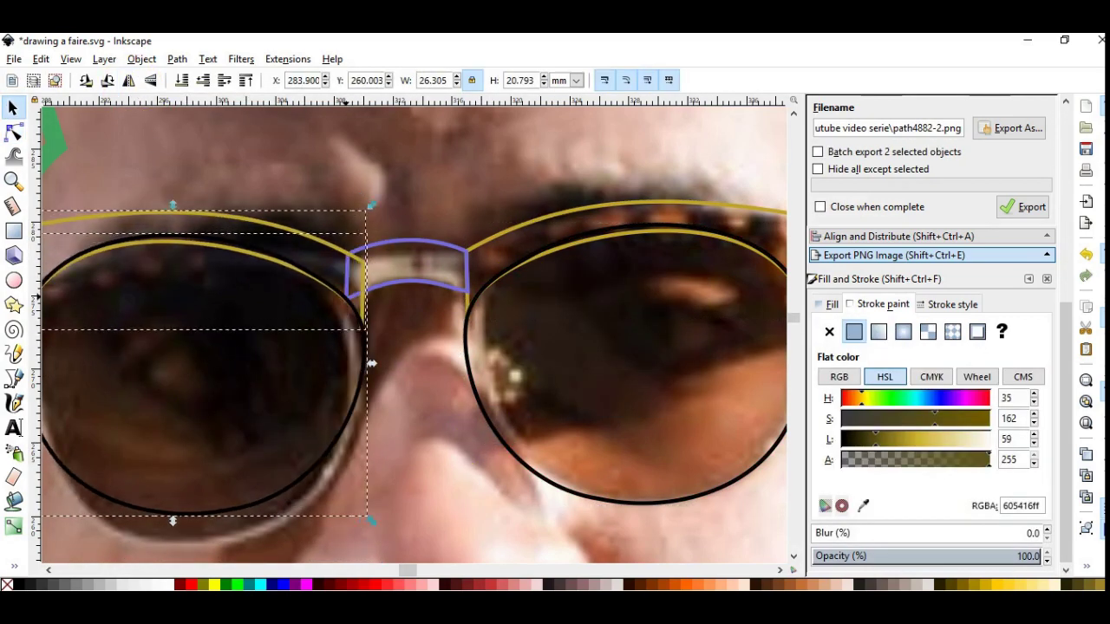
key(minus)
key(minus)
drag(164, 434, 156, 439)
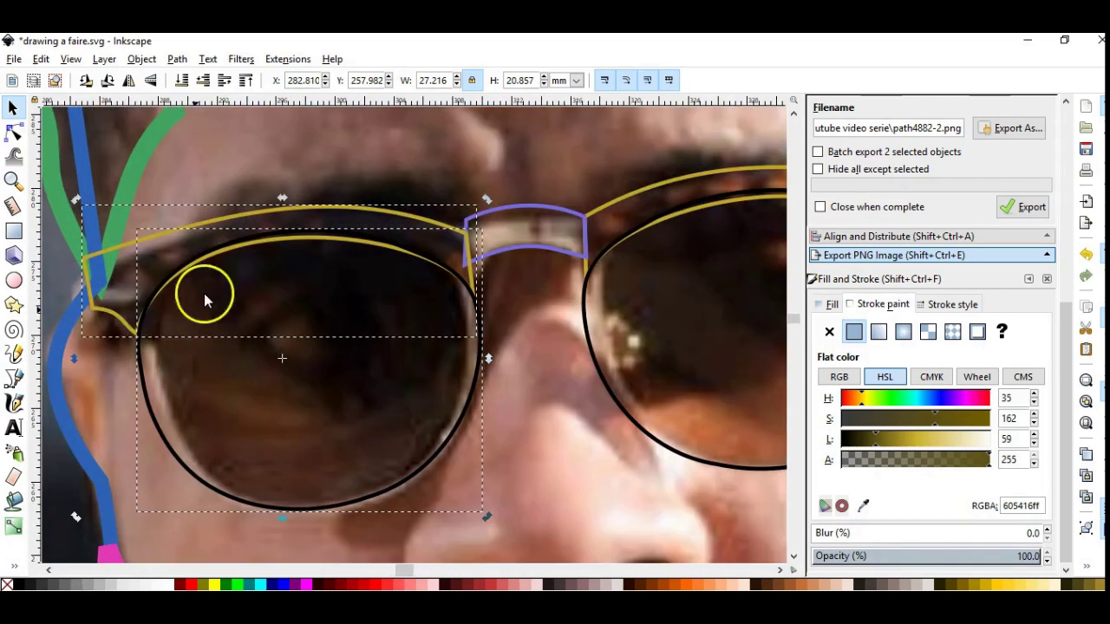
- Raise the upper curve of the left yellow frame to match the eyebrow
ctrl+scroll(202, 287, up, 2)
key(n)
click(95, 390)
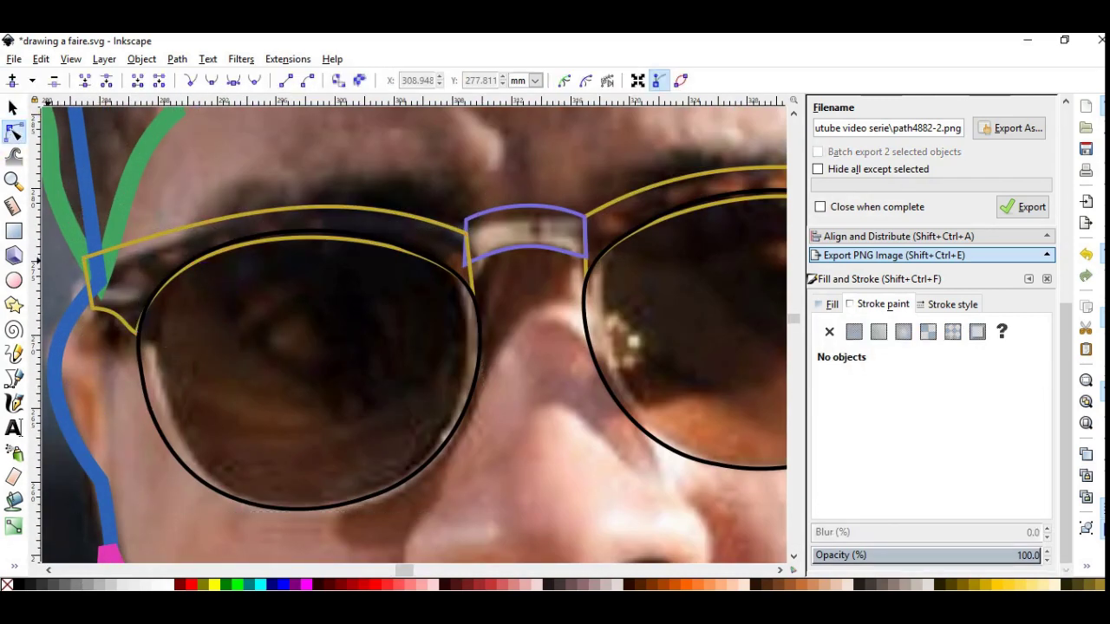
scroll(99, 99, left, 2)
click(341, 236)
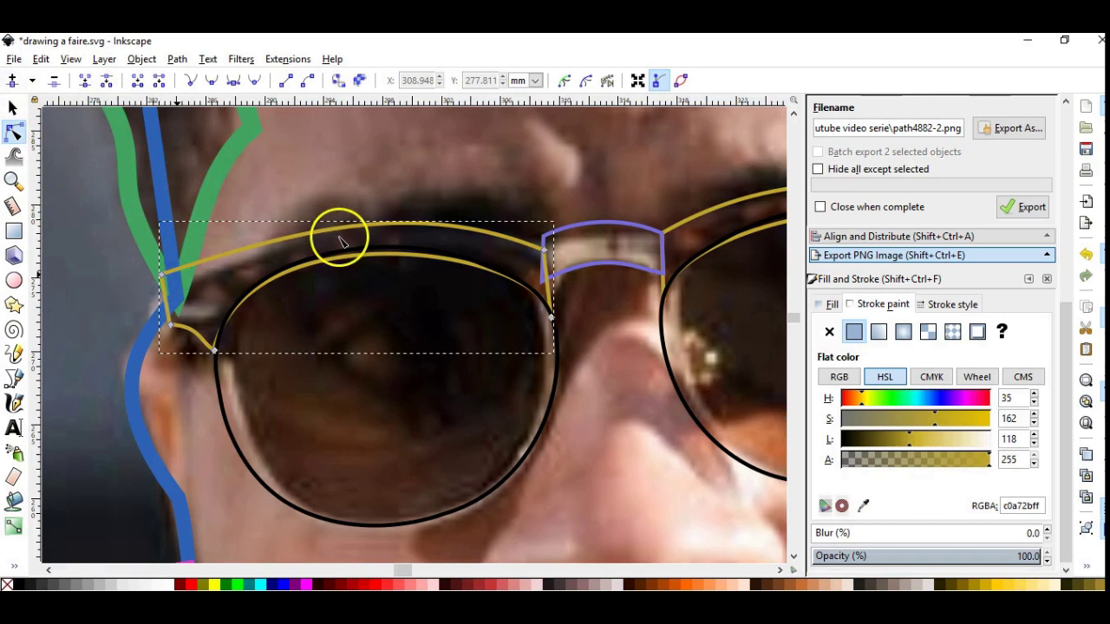
click(235, 258)
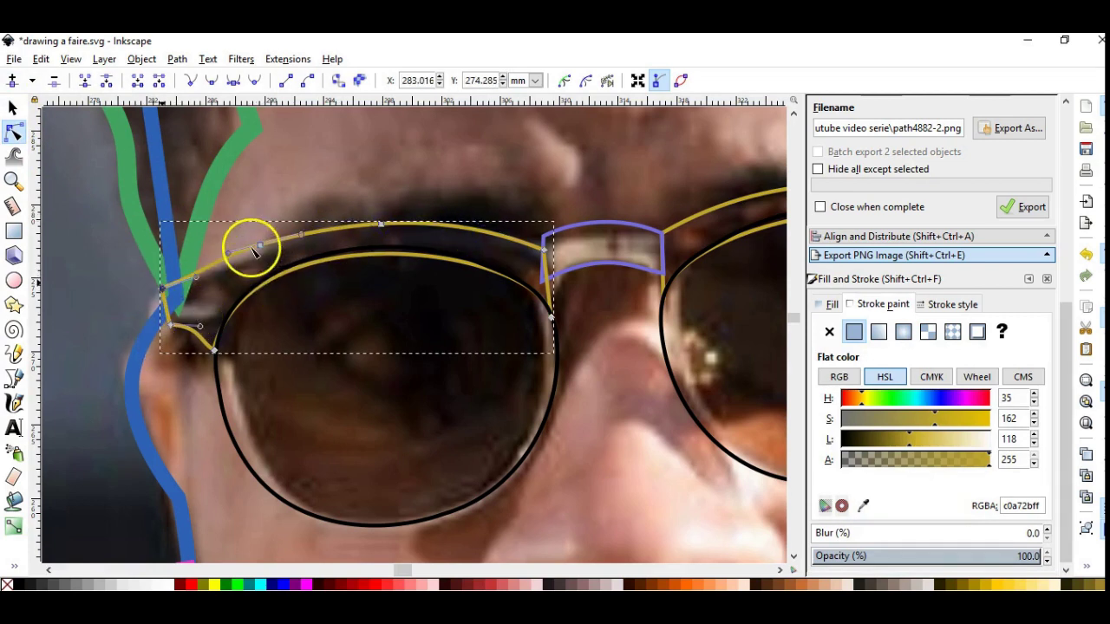
drag(236, 292, 301, 236)
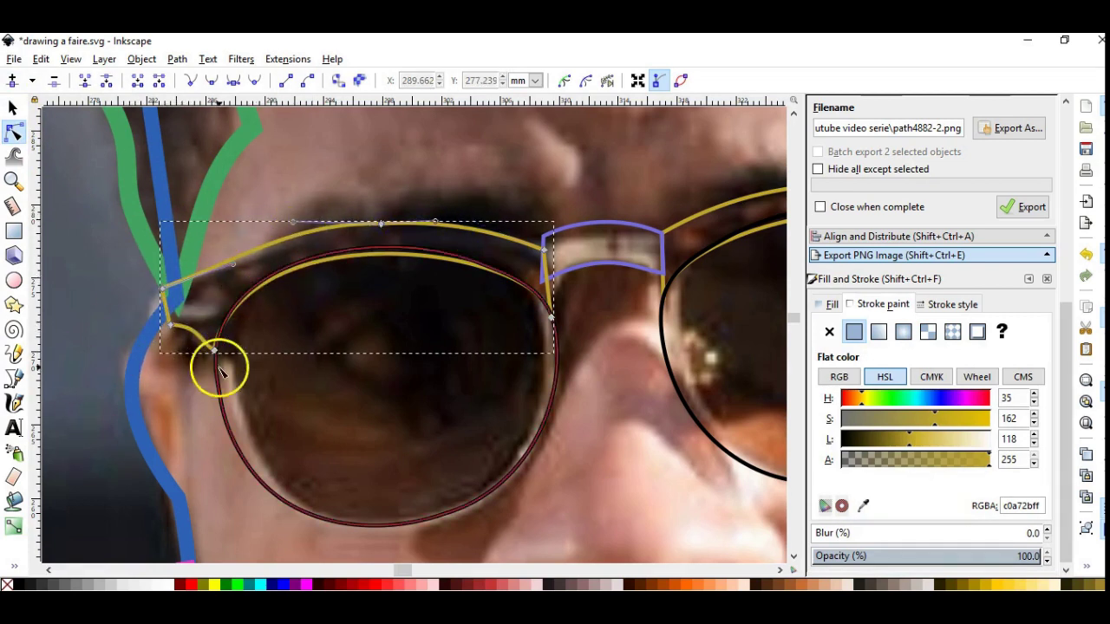
click(590, 268)
click(558, 248)
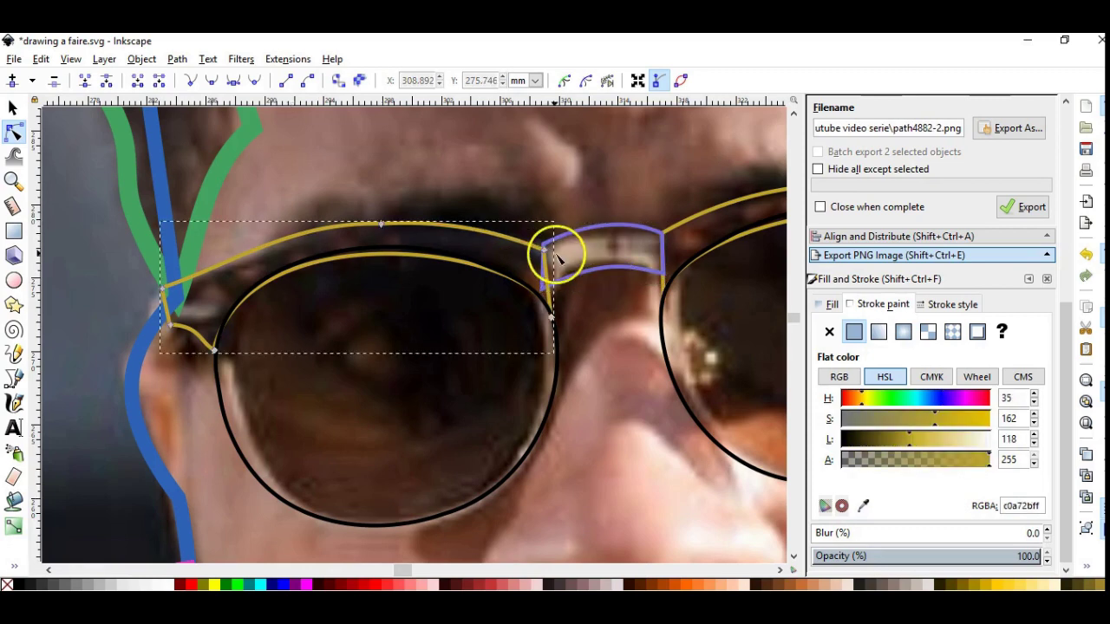
scroll(649, 396, down, 3)
scroll(535, 420, up, 1)
- Add a new layer above the sunglasses and name it 'nose / mouth'
scroll(535, 421, up, 1)
key(shift+ctrl+l)
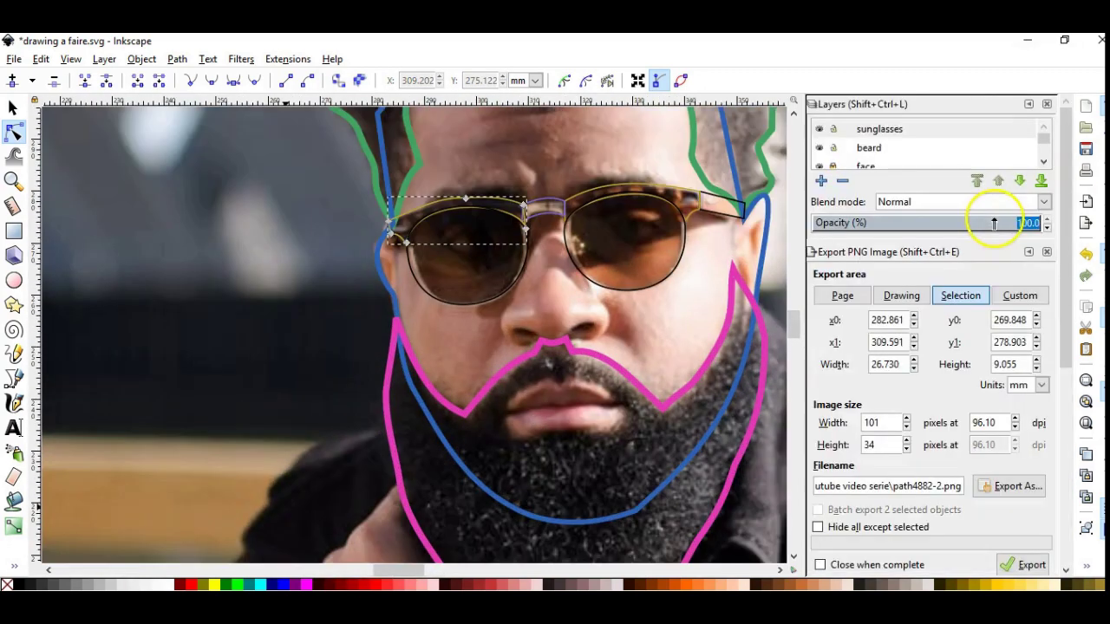
click(879, 128)
key(shift+ctrl+n)
click(621, 388)
scroll(607, 334, up, 1)
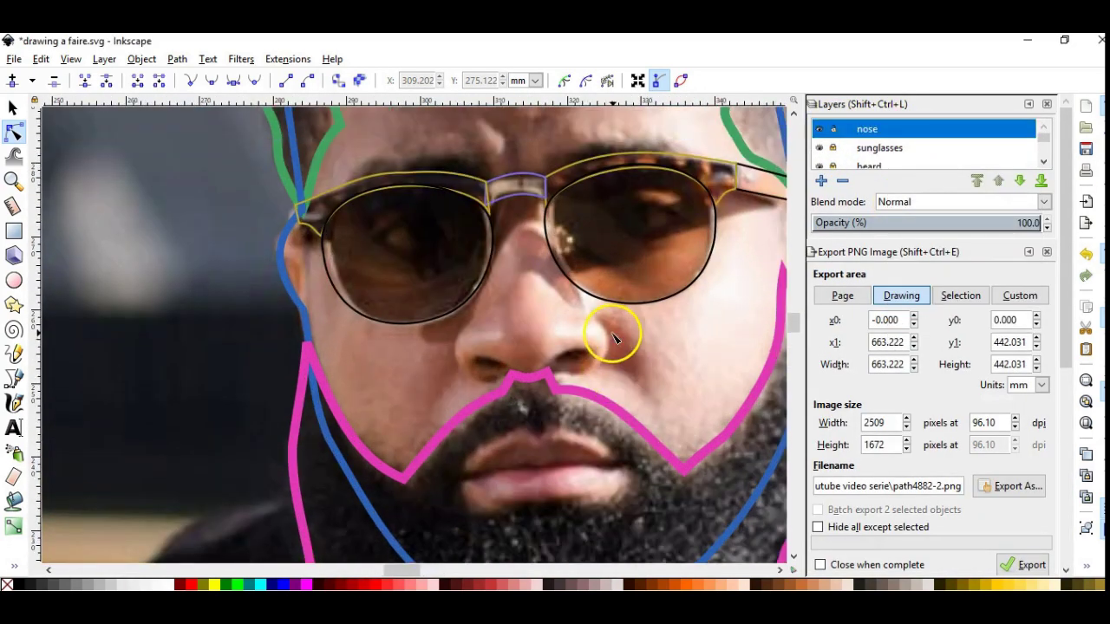
text(mouth)
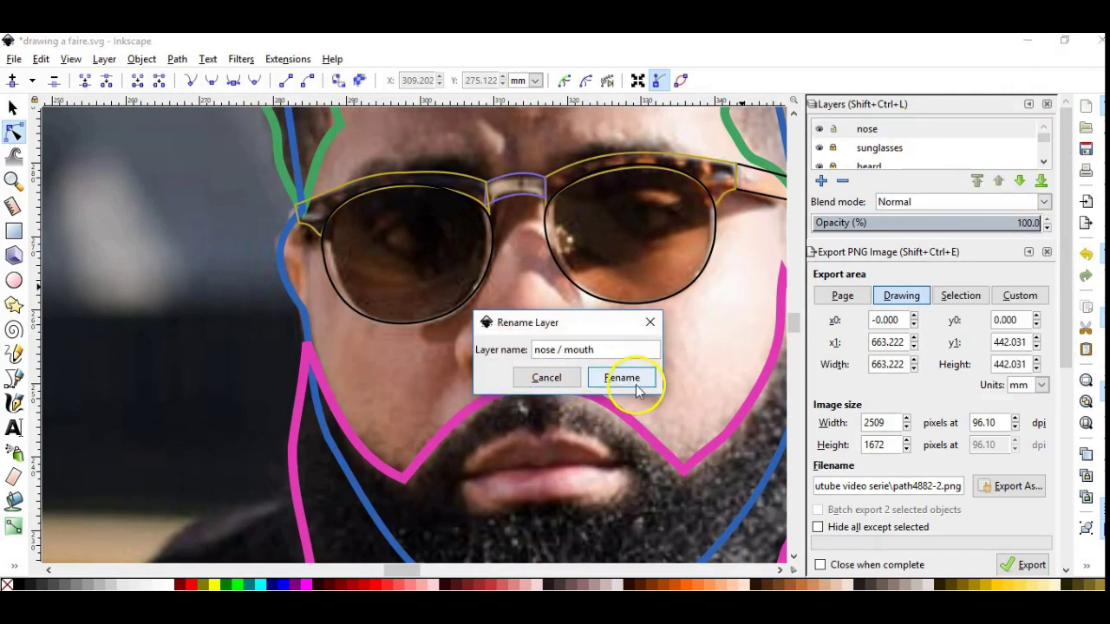
click(622, 377)
scroll(743, 550, down, 1)
- Draw a rough black nose outline with the Bezier tool
key(b)
click(579, 248)
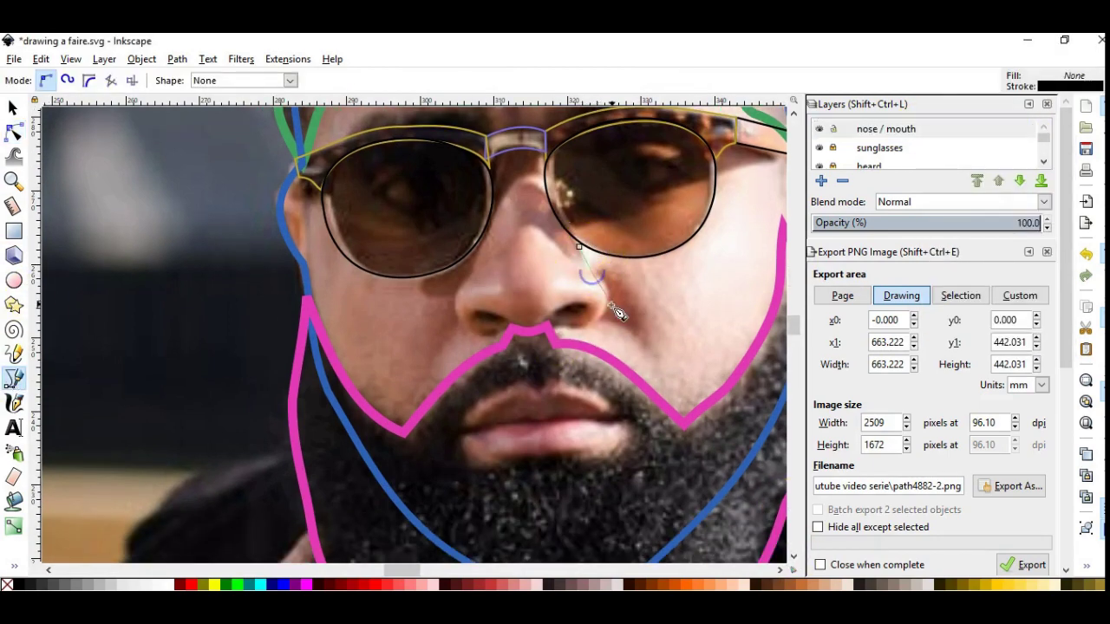
click(581, 321)
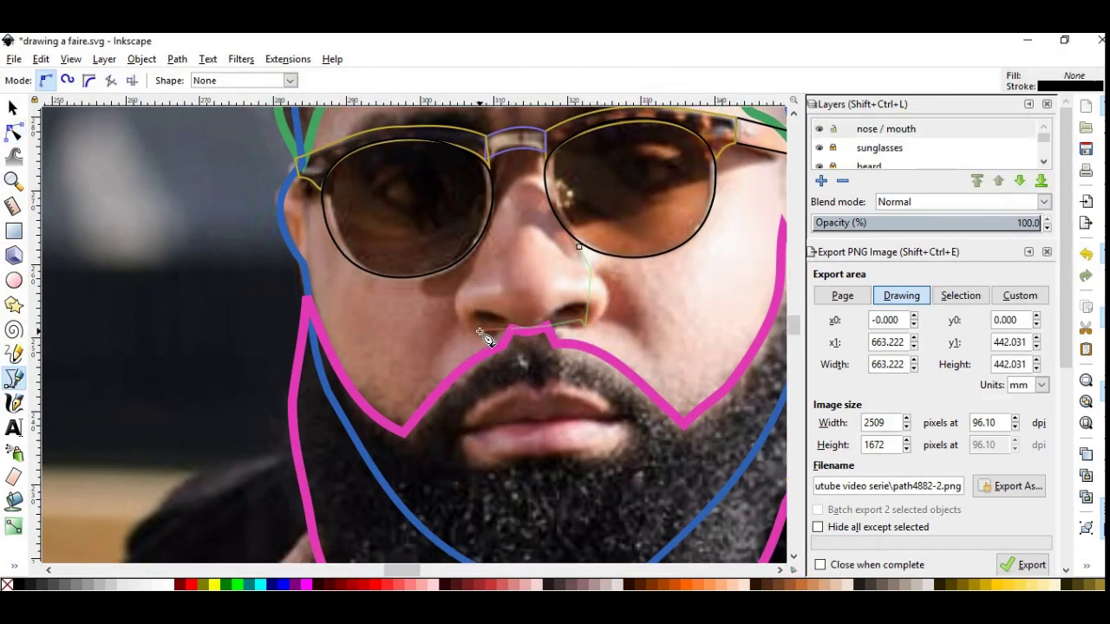
double_click(485, 249)
scroll(583, 311, up, 2)
key(n)
- Curve the nose outline's lower edge and left side, pulling the left nostril node down
mouse_move(598, 290)
mouse_down()
mouse_move(620, 353)
mouse_move(586, 349)
mouse_move(679, 304)
mouse_move(586, 332)
mouse_move(588, 345)
mouse_up()
click(591, 344)
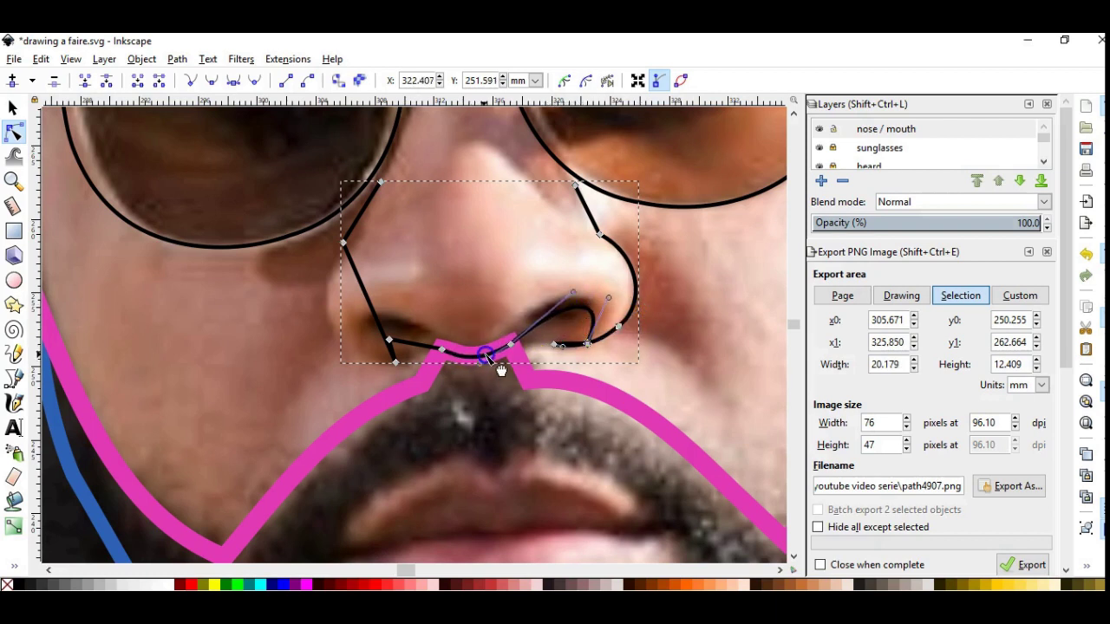
click(436, 354)
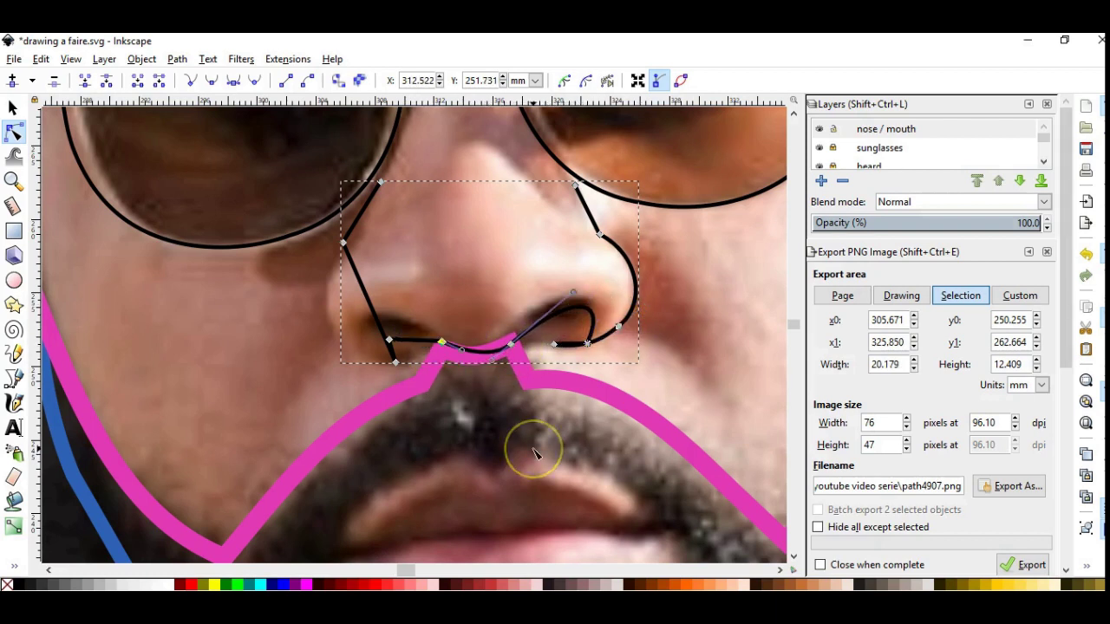
drag(384, 322, 339, 287)
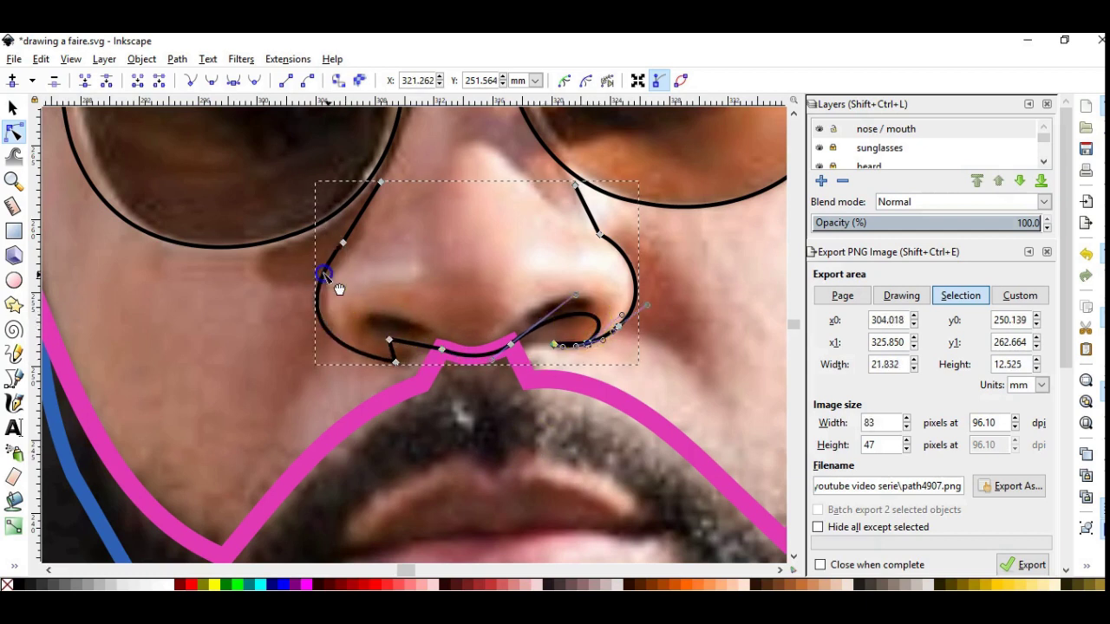
drag(358, 234, 346, 246)
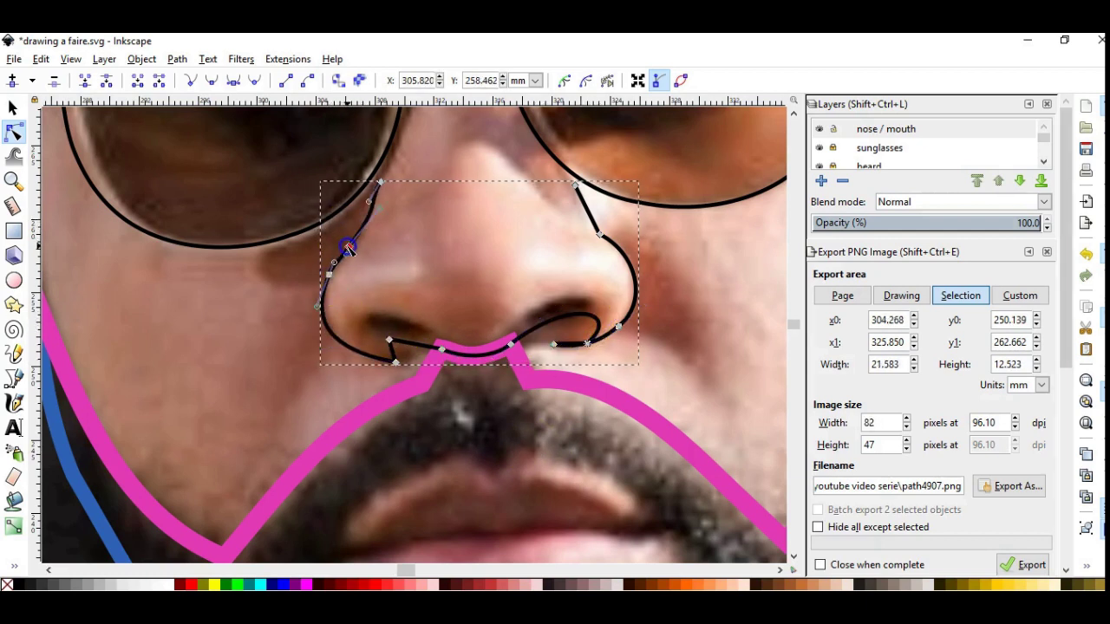
drag(382, 329, 378, 349)
- Widen and reshape the left and right nostril loops to follow the photo
ctrl+scroll(432, 343, up, 2)
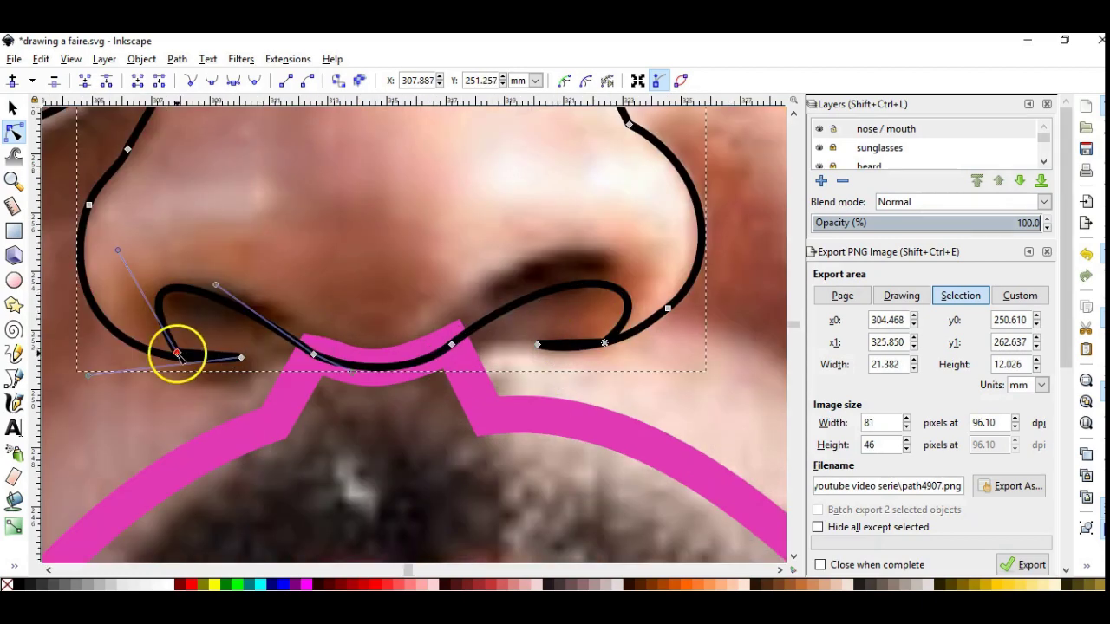
drag(178, 352, 248, 354)
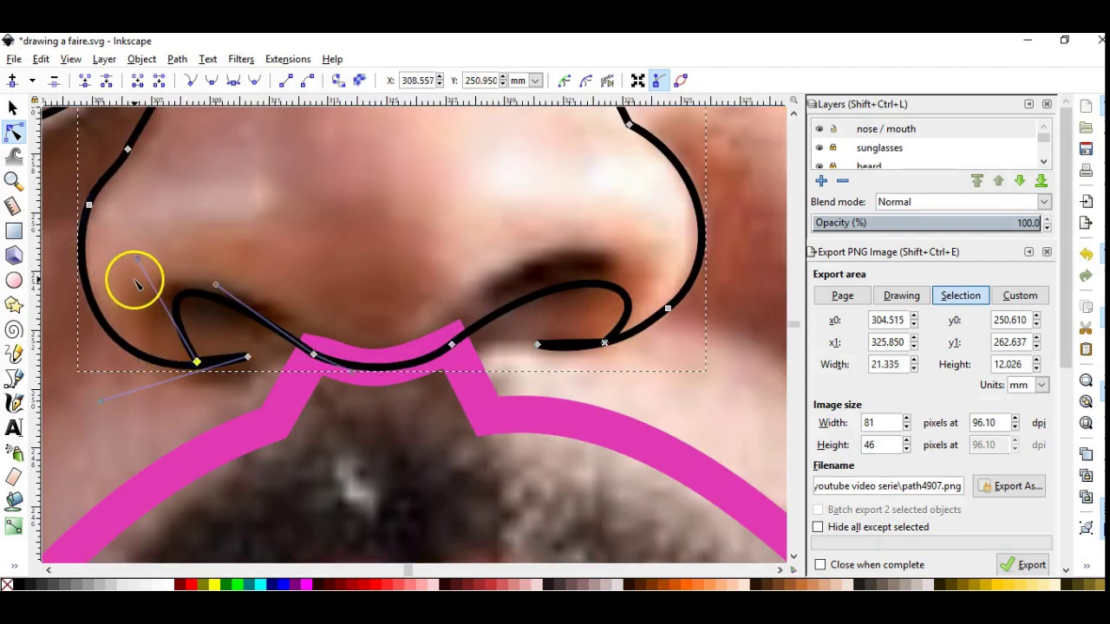
mouse_move(136, 283)
mouse_down()
mouse_move(80, 324)
mouse_move(91, 290)
mouse_up()
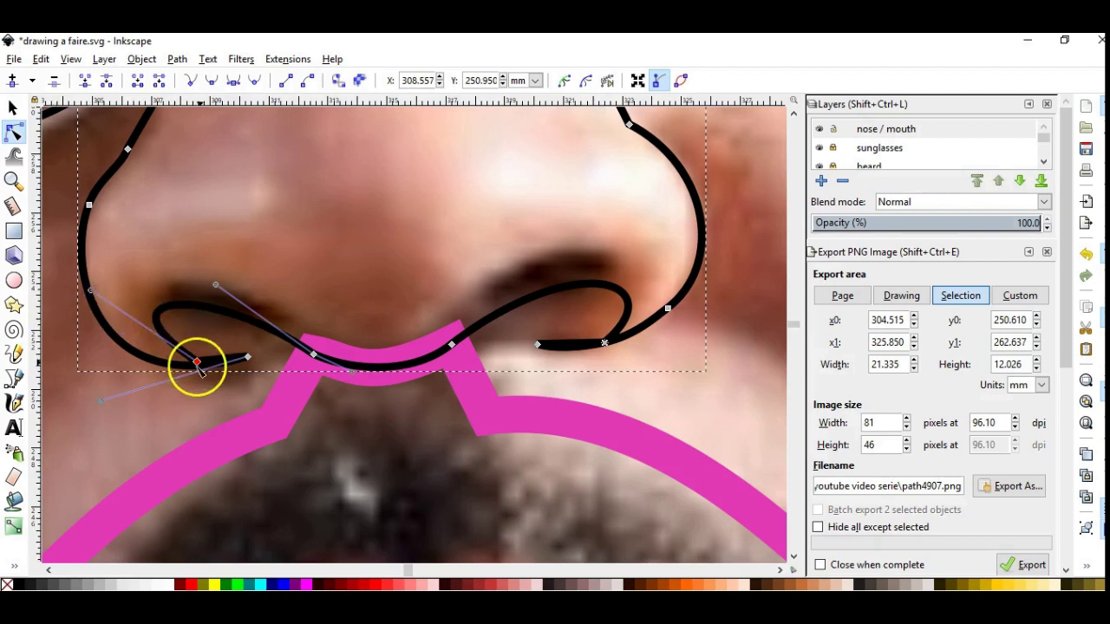
drag(198, 362, 197, 314)
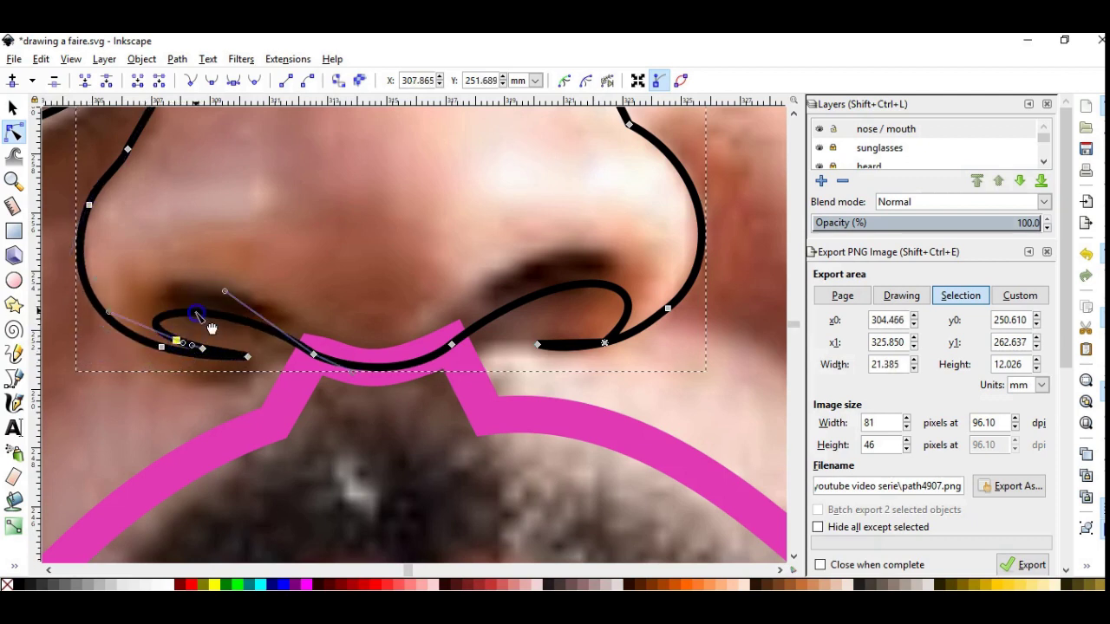
drag(604, 343, 587, 228)
scroll(497, 277, down, 4)
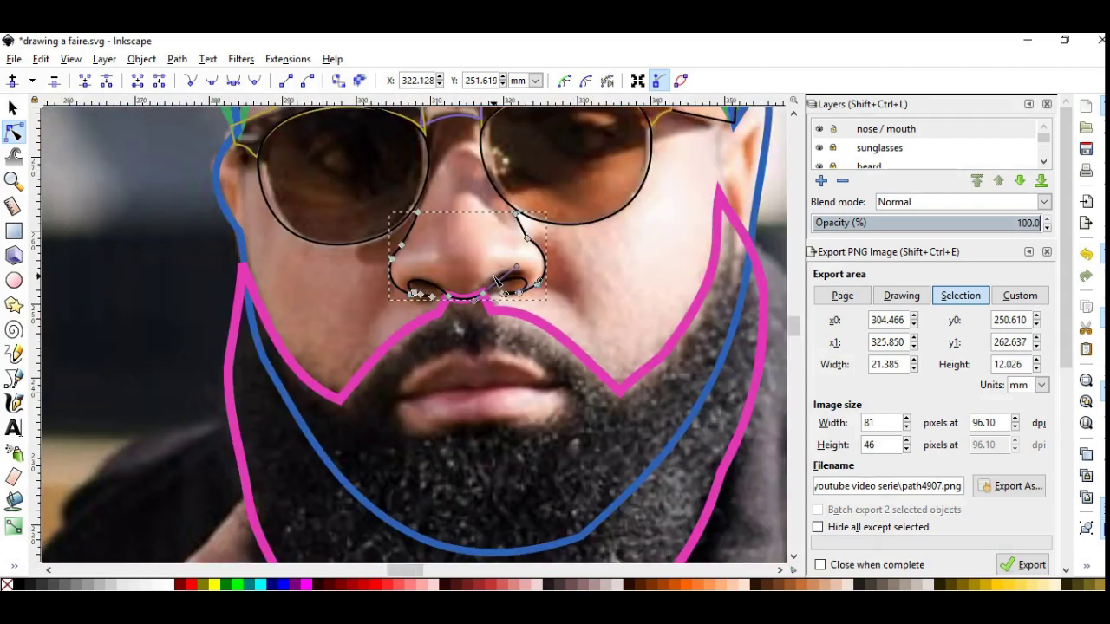
scroll(867, 148, down, 1)
scroll(832, 160, down, 3)
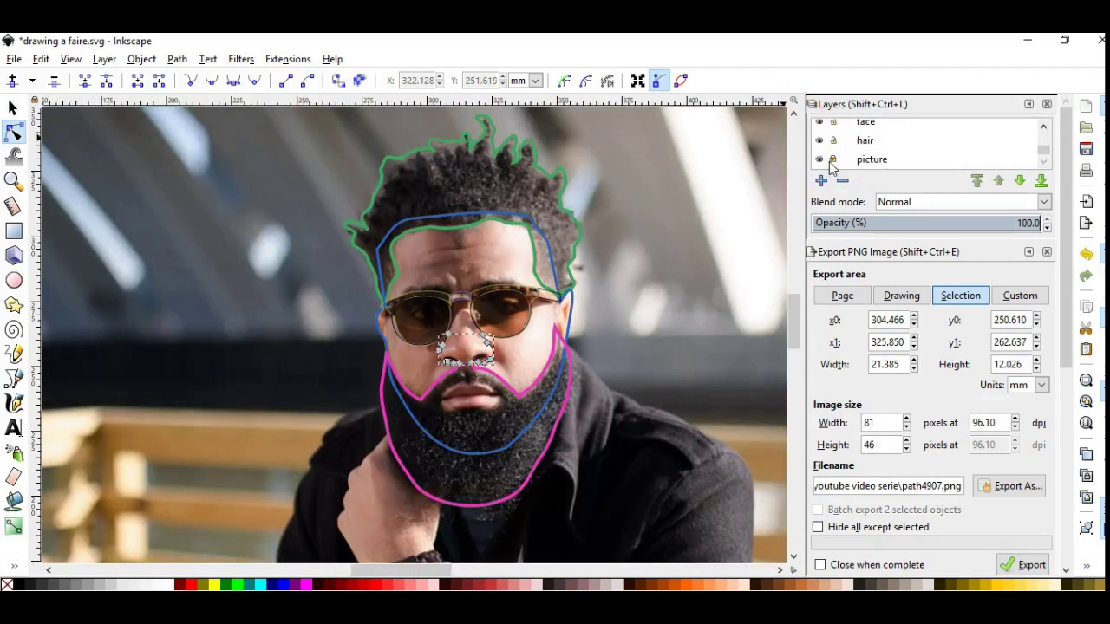
- Deselect the nose, check the hair and beard outlines, and return to the nose / mouth layer
key(Escape)
click(395, 160)
click(508, 470)
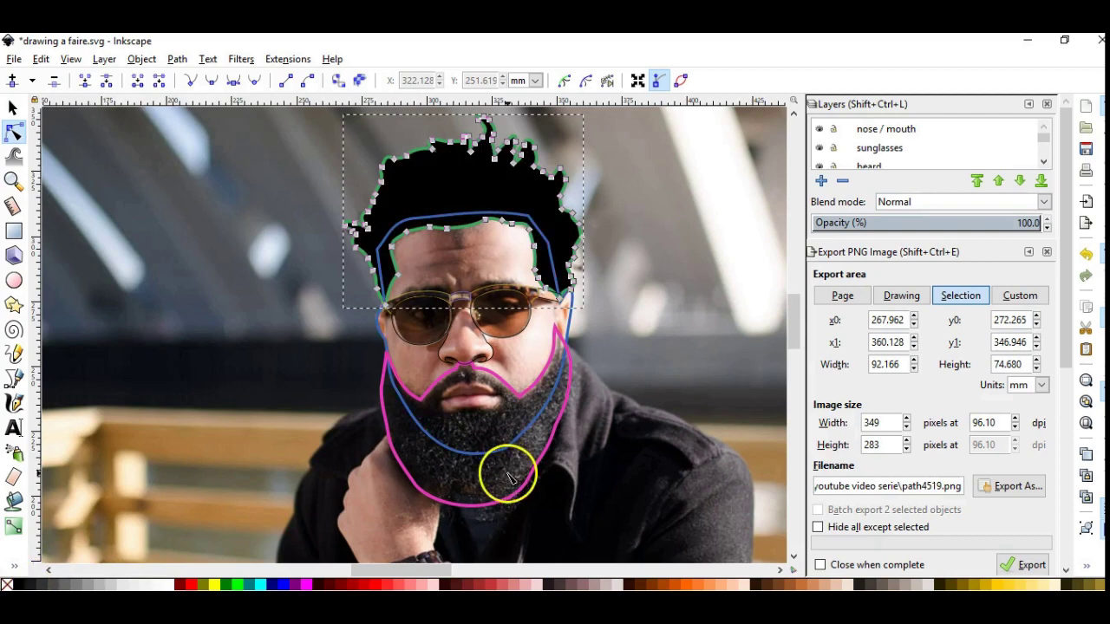
click(488, 397)
scroll(488, 396, up, 4)
- Draw a closed lip outline and bend its right and bottom segments into curves
key(b)
click(380, 318)
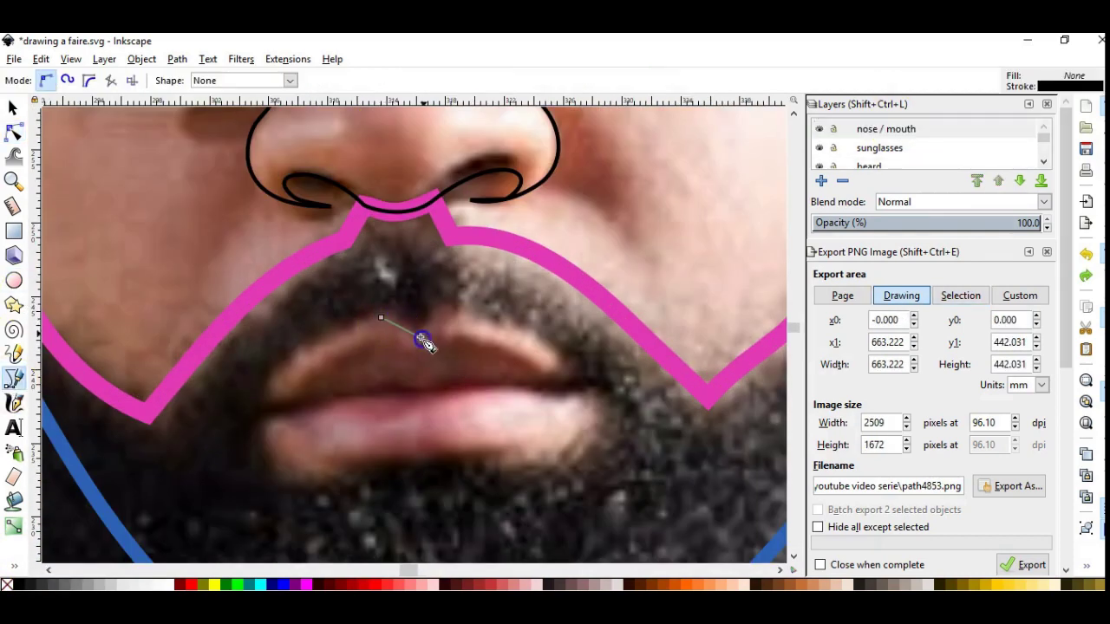
click(321, 481)
click(260, 416)
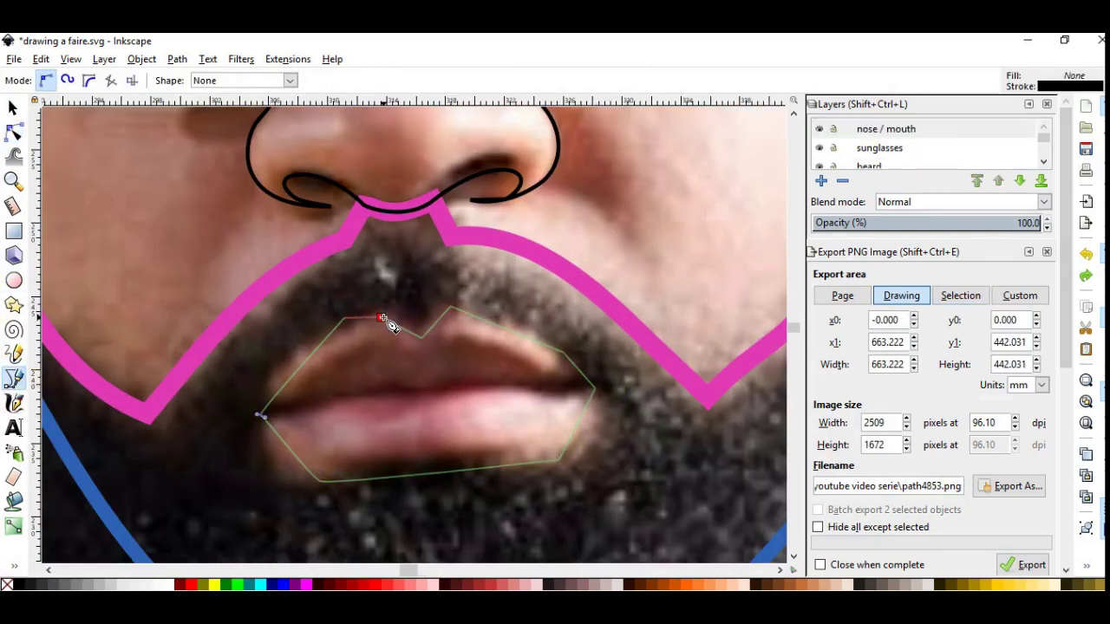
click(381, 318)
key(n)
drag(495, 329, 520, 323)
drag(582, 425, 558, 464)
mouse_move(483, 471)
mouse_down()
mouse_move(349, 471)
mouse_move(421, 454)
mouse_move(296, 484)
mouse_move(287, 451)
mouse_up()
- Delete the extra lower-lip nodes and reshape the bottom lip curve
click(285, 446)
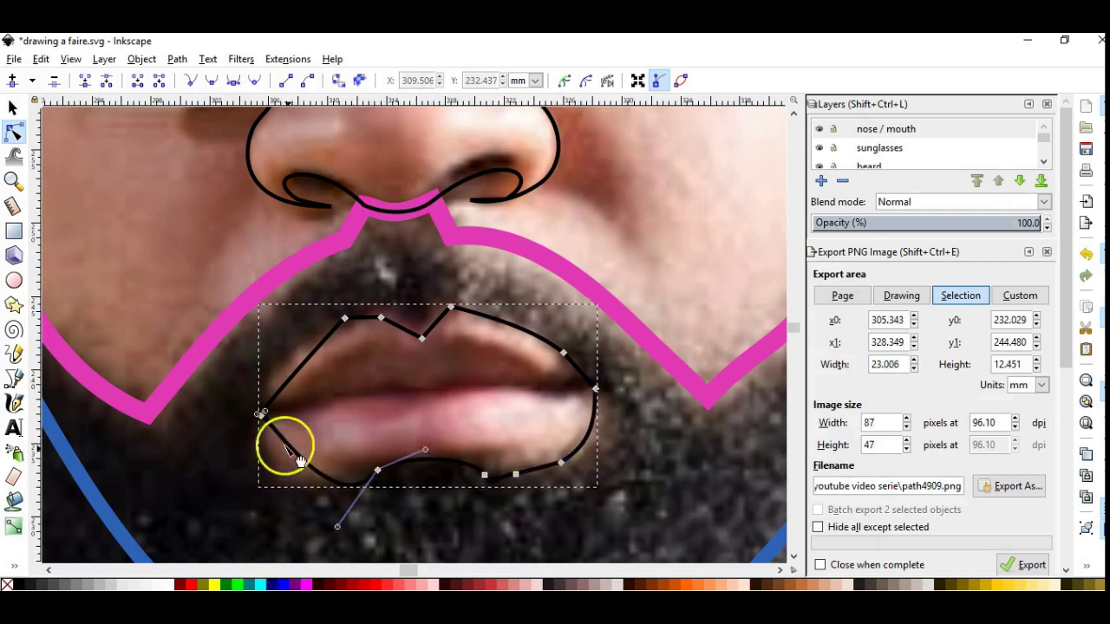
key(Delete)
mouse_move(612, 439)
mouse_down()
mouse_move(501, 487)
mouse_move(376, 448)
mouse_move(453, 491)
mouse_up()
key(Delete)
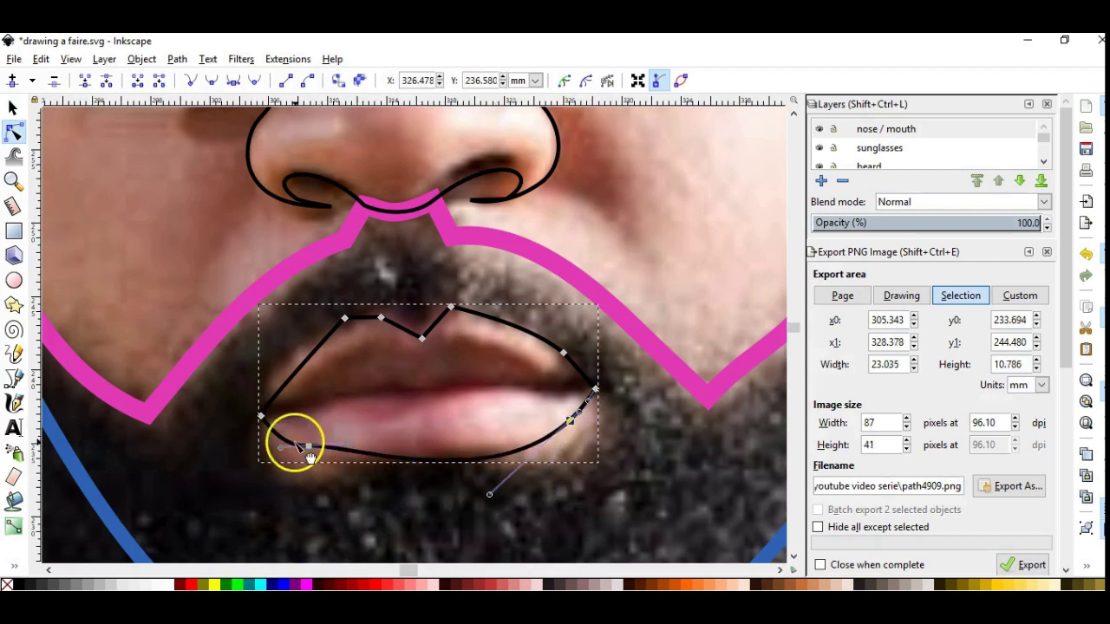
drag(292, 446, 303, 445)
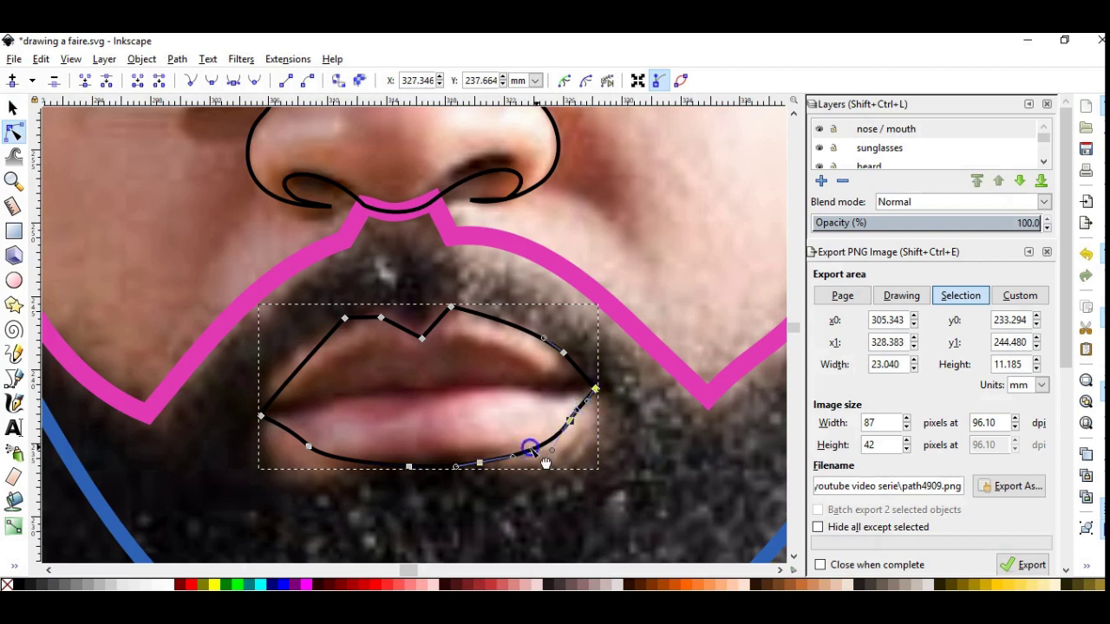
- Remove the upper-left node and smooth the upper lip's peak and centre curves
click(347, 320)
key(Delete)
drag(449, 305, 454, 321)
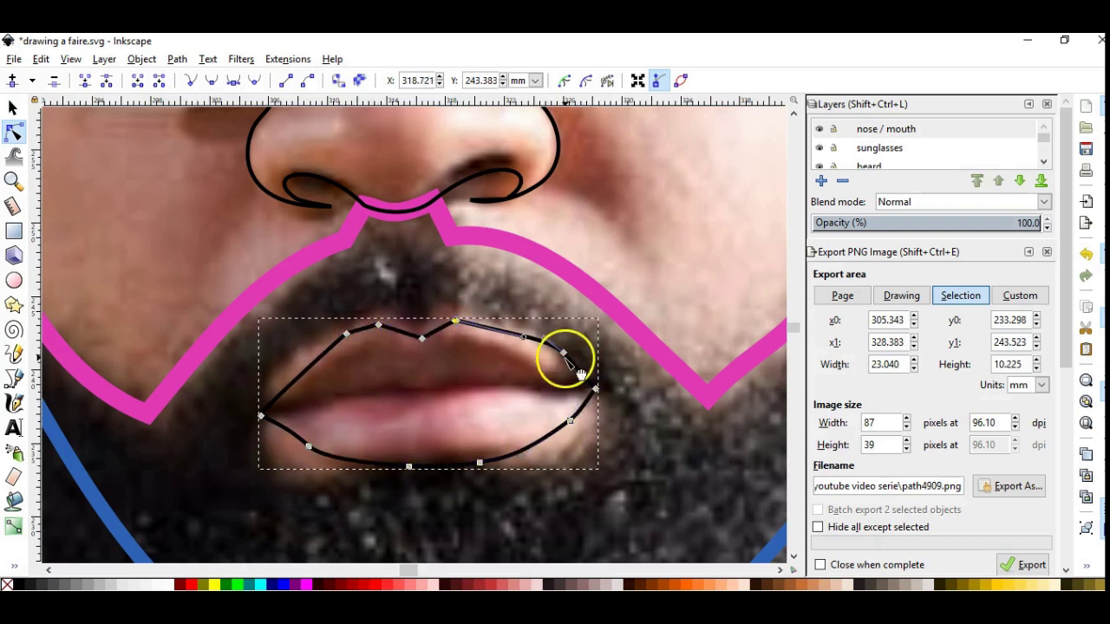
key(Delete)
drag(520, 343, 490, 329)
drag(381, 334, 367, 329)
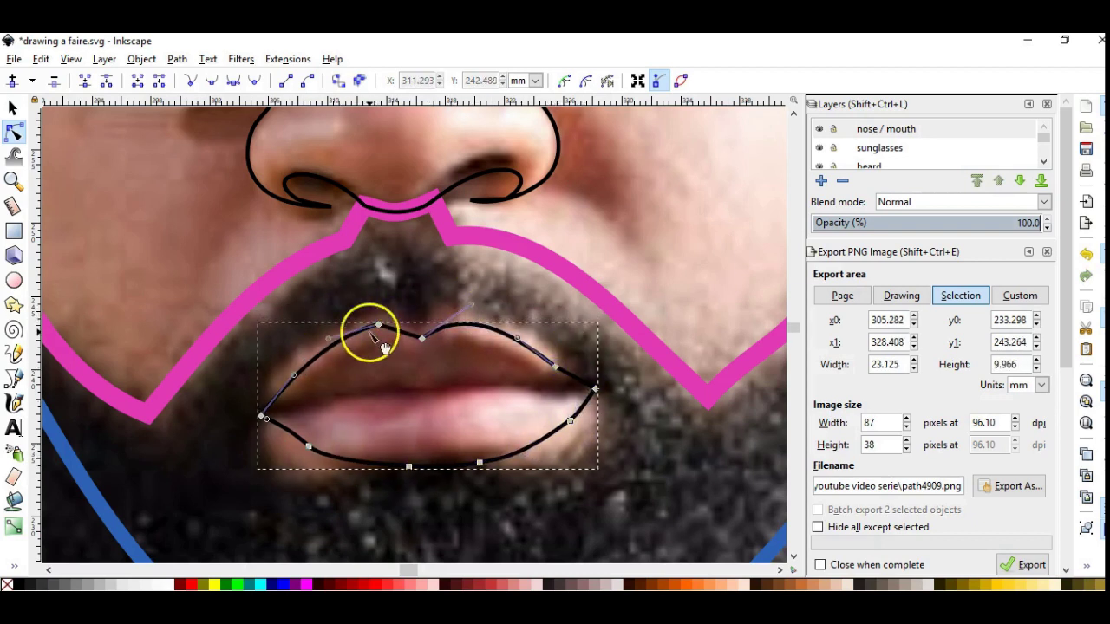
click(420, 338)
- Draw a closed five-corner polygon around the mouth area and bring up its fill and stroke settings
key(b)
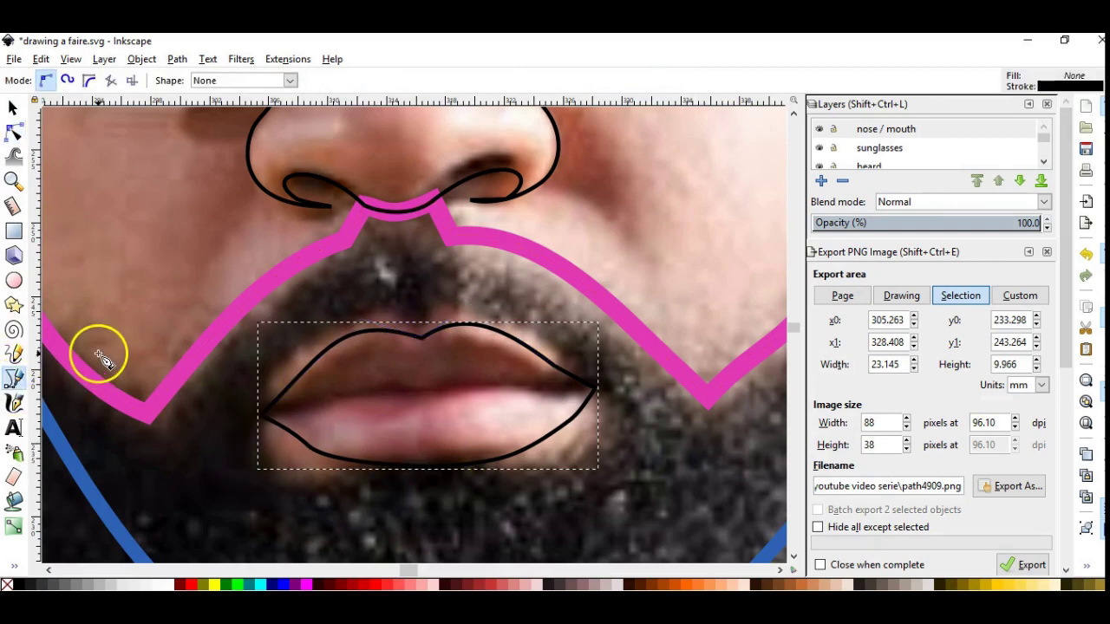
scroll(318, 366, down, 4)
scroll(317, 258, up, 2)
scroll(143, 336, up, 2)
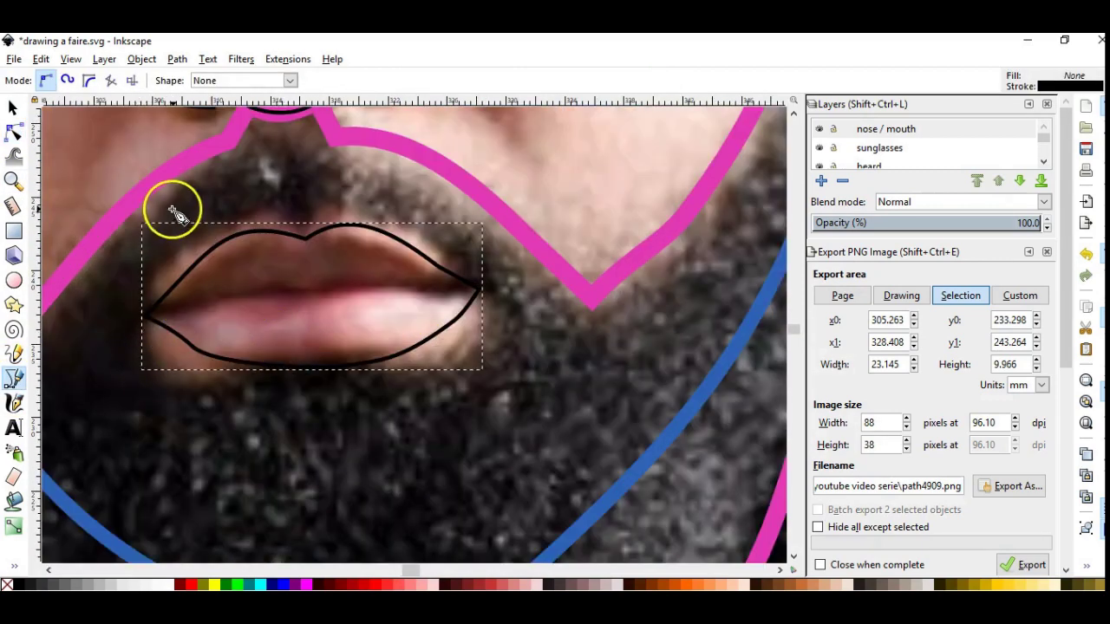
click(158, 288)
click(264, 211)
click(381, 208)
click(520, 349)
click(160, 424)
click(158, 288)
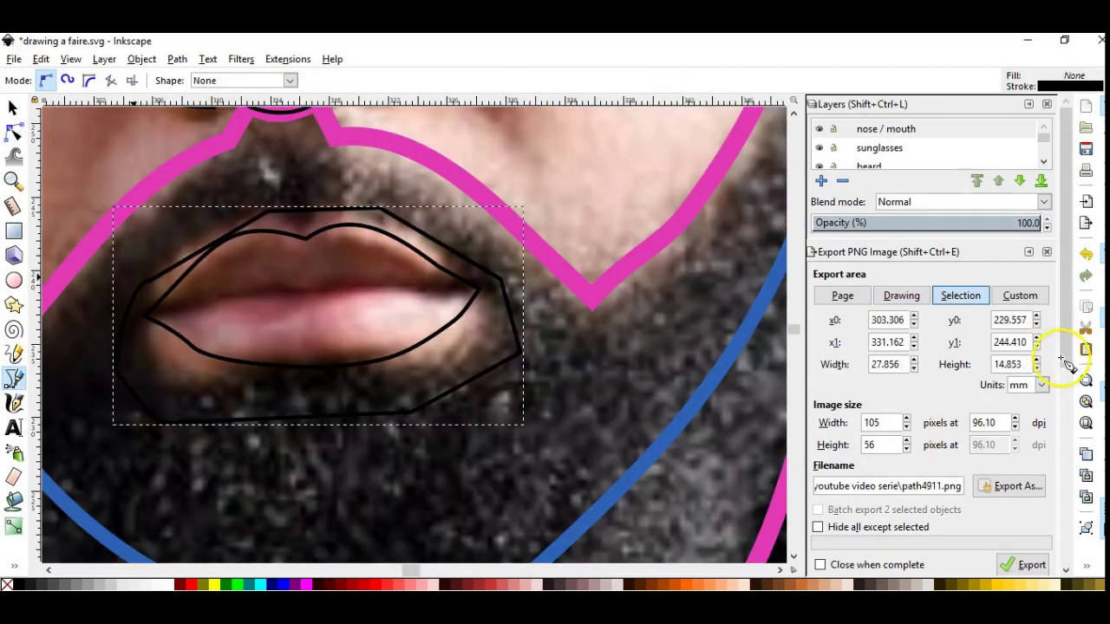
key(shift+ctrl+f)
scroll(148, 322, down, 4)
- Zoom to the whole face, select the inner lip outline and sample a skin colour from the photo
drag(407, 570, 440, 572)
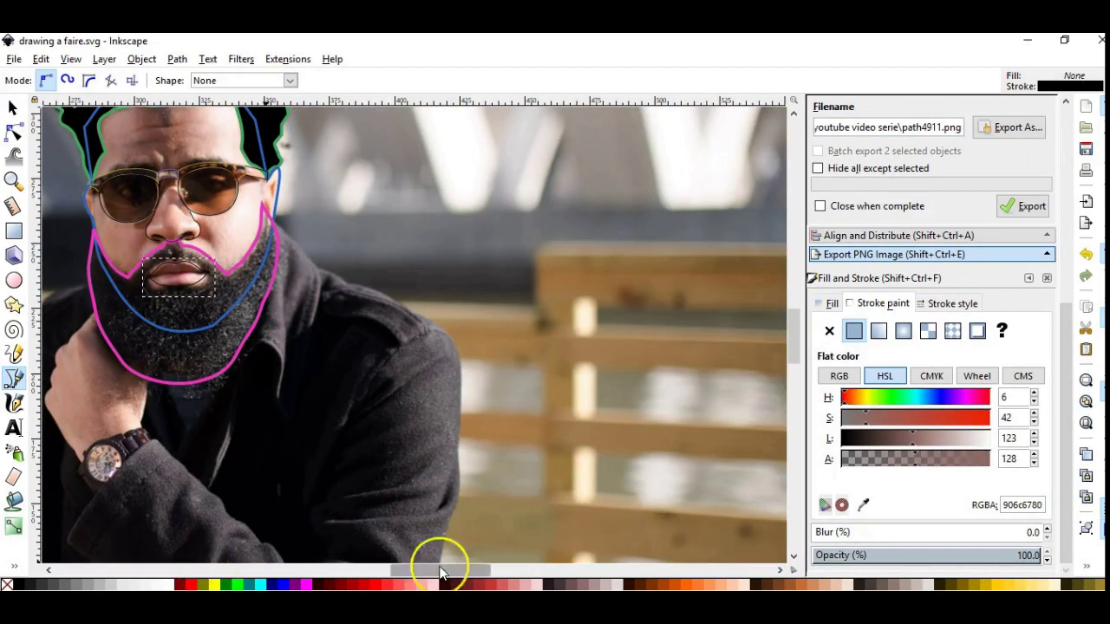
key(5)
key(s)
scroll(381, 260, up, 3)
scroll(453, 339, up, 2)
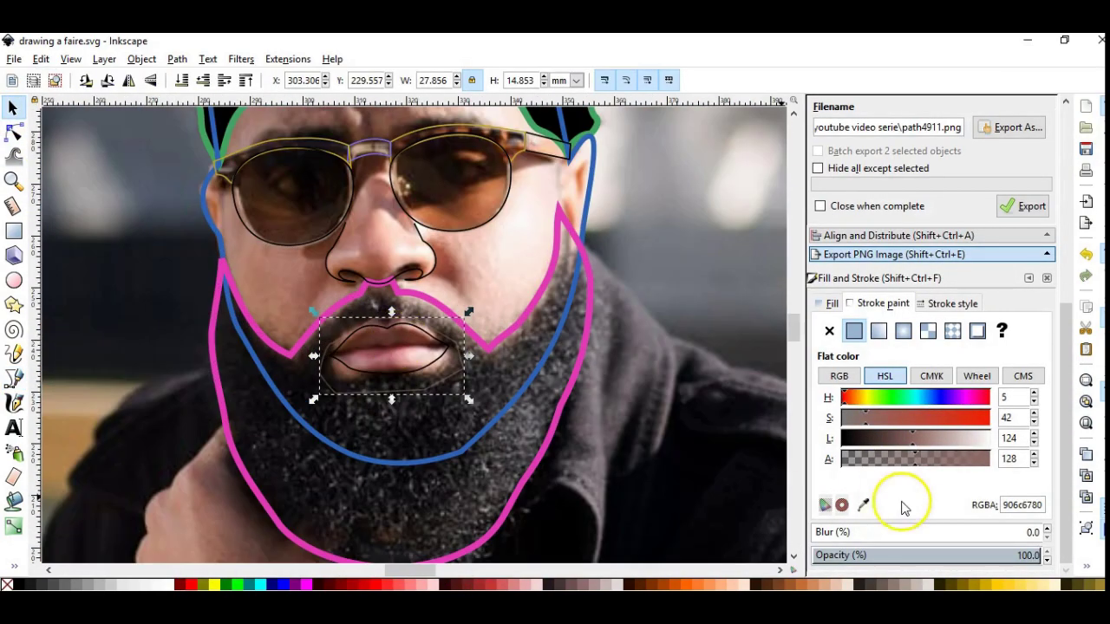
click(375, 379)
key(d)
click(359, 260)
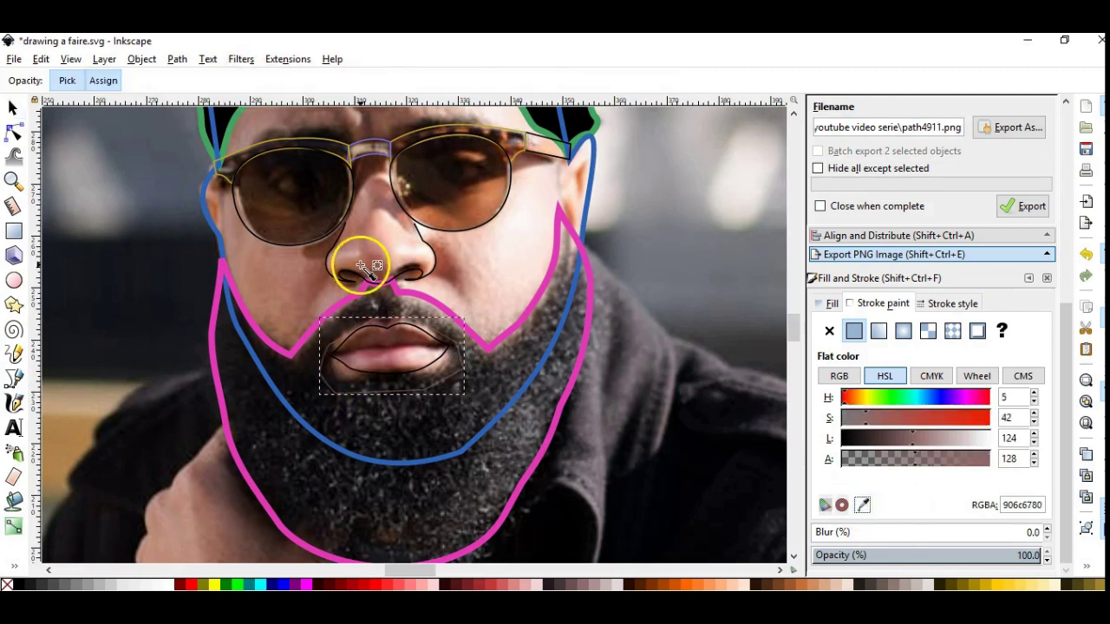
key(s)
- Sample lip and brown colours from the photo and give the mouth shape a light tan fill
key(d)
click(353, 255)
key(s)
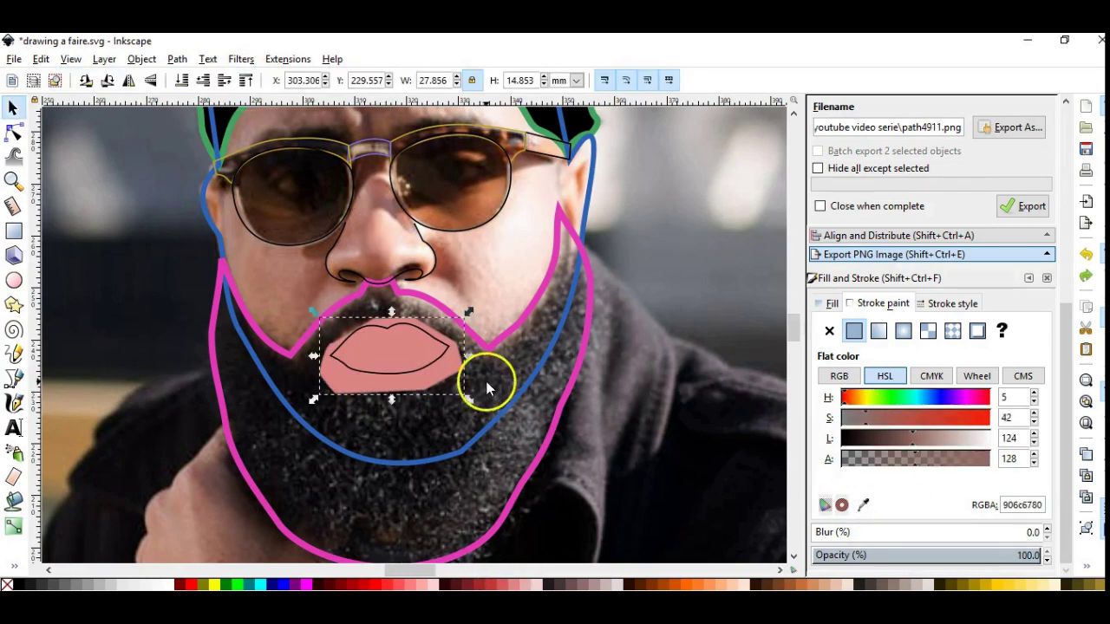
key(d)
click(374, 163)
key(s)
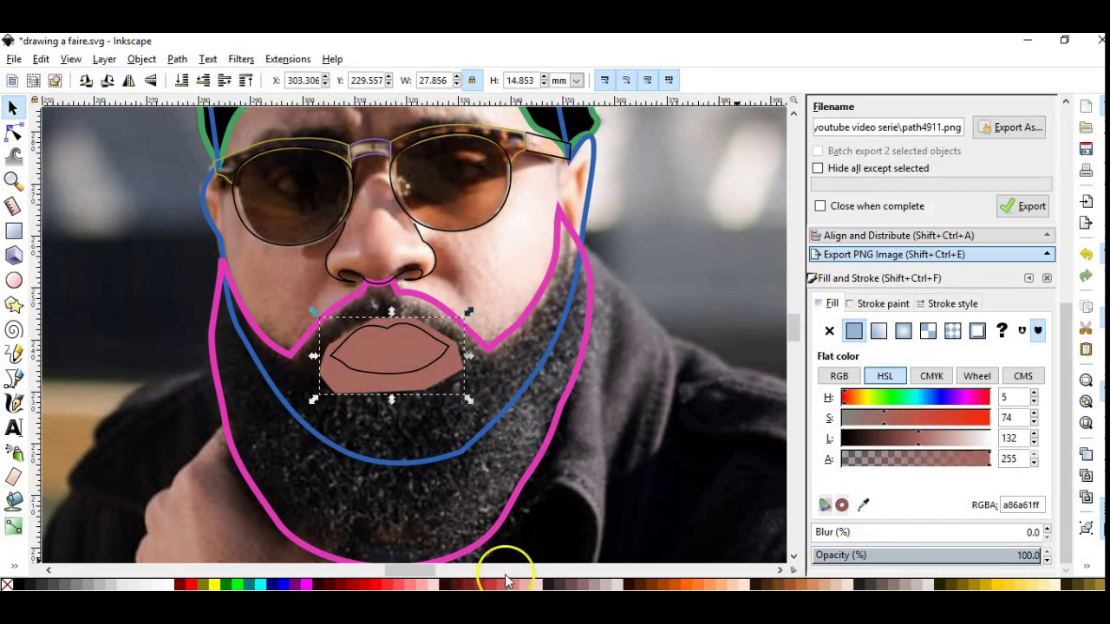
click(507, 581)
key(Escape)
- Fill the beard black, darken the lips to dark brown 784421, and darken the beard outline
click(405, 396)
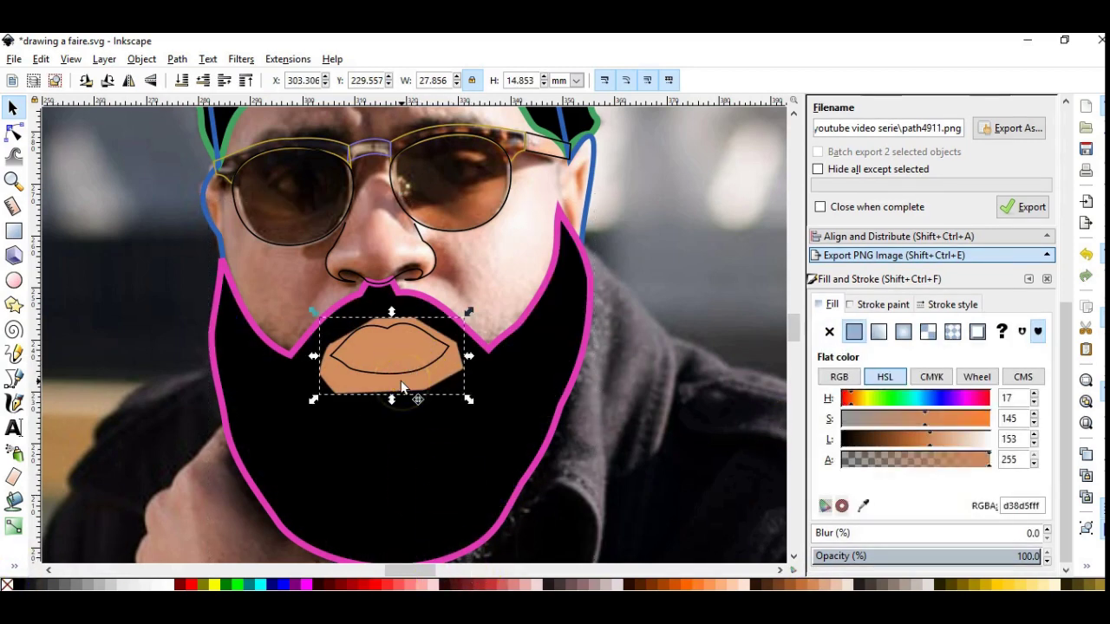
click(375, 327)
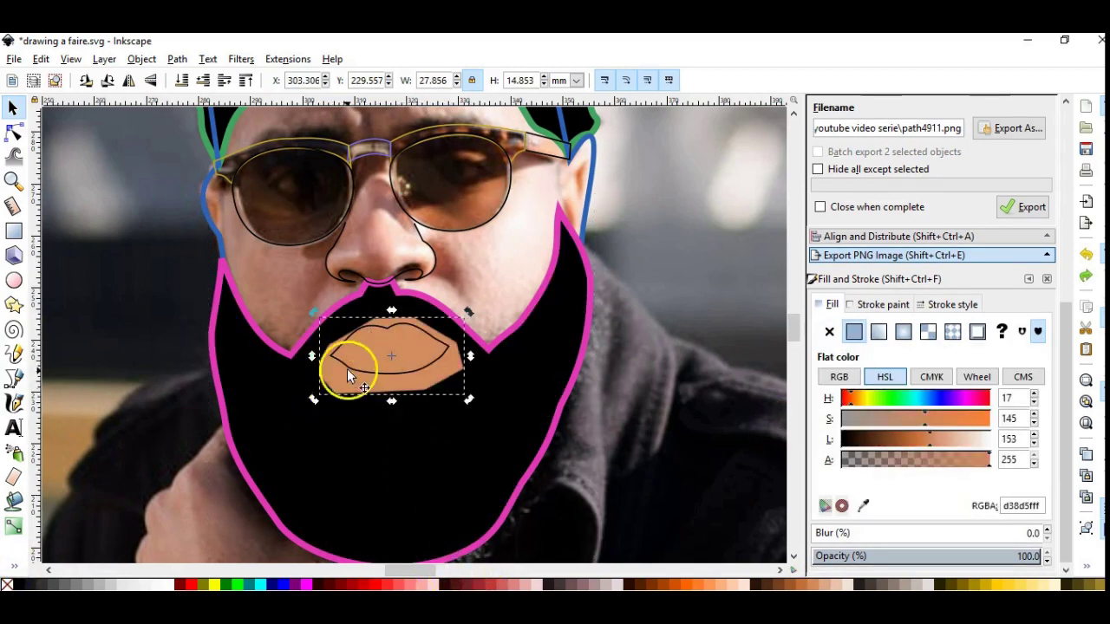
click(349, 376)
click(572, 186)
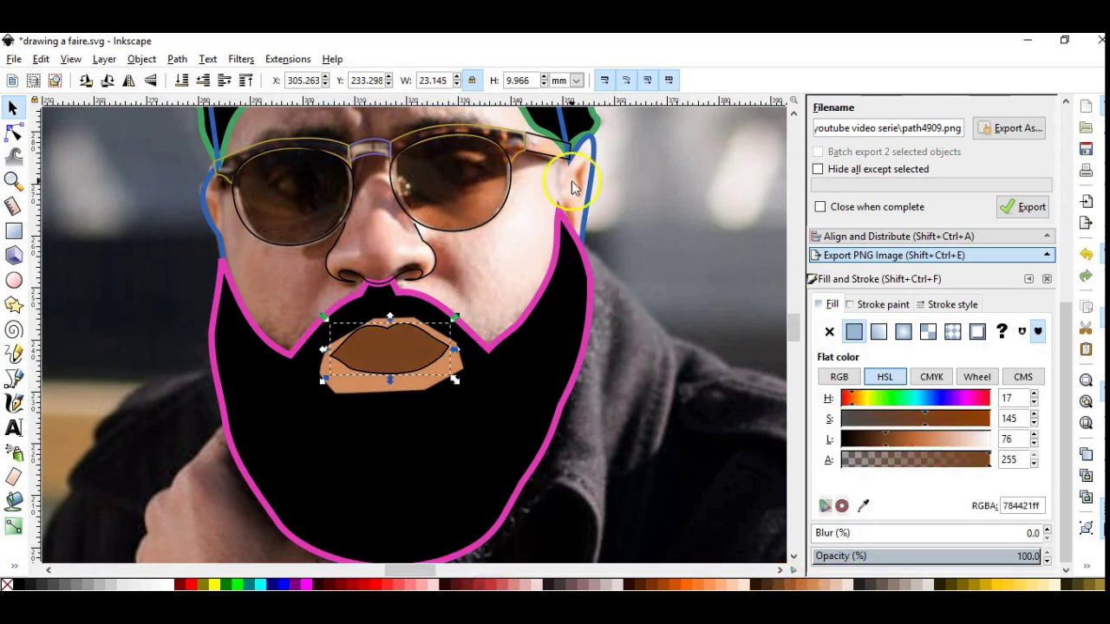
scroll(572, 187, up, 3)
click(577, 347)
click(882, 304)
drag(929, 438, 843, 439)
- Give the face a flat dark-brown fill (784421) and reapply tan to the mouth shape
click(583, 286)
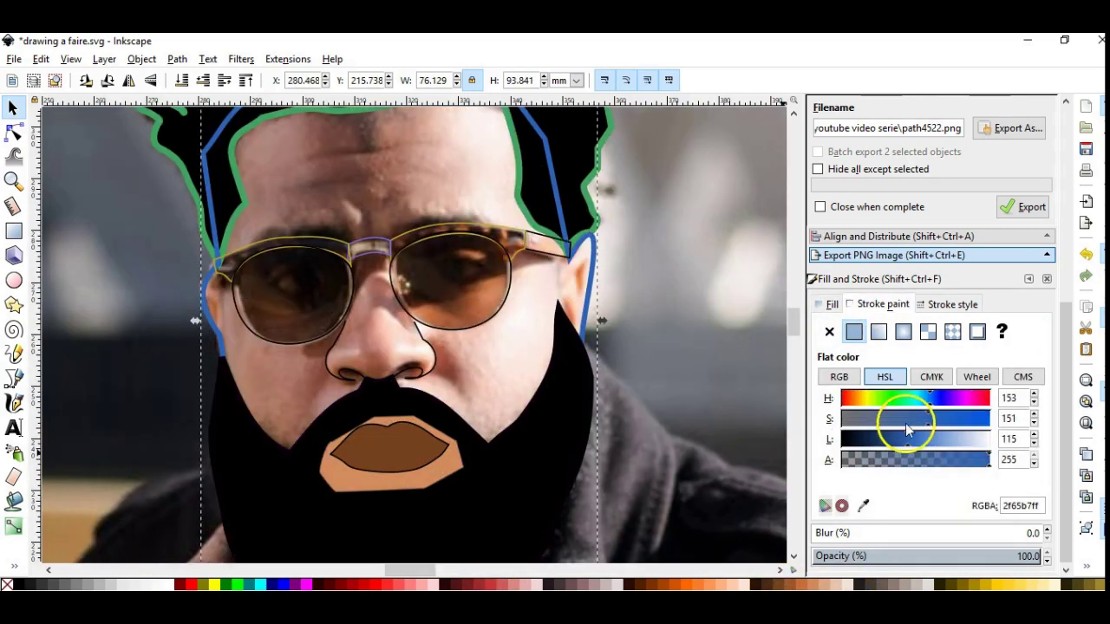
click(830, 304)
click(854, 331)
click(780, 585)
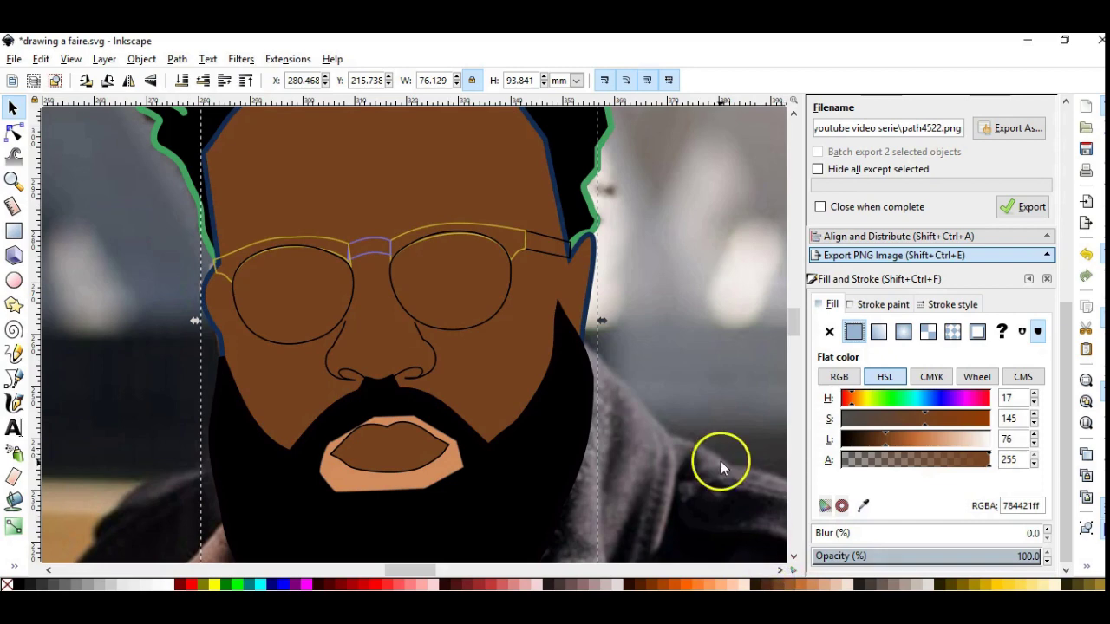
click(451, 468)
click(780, 583)
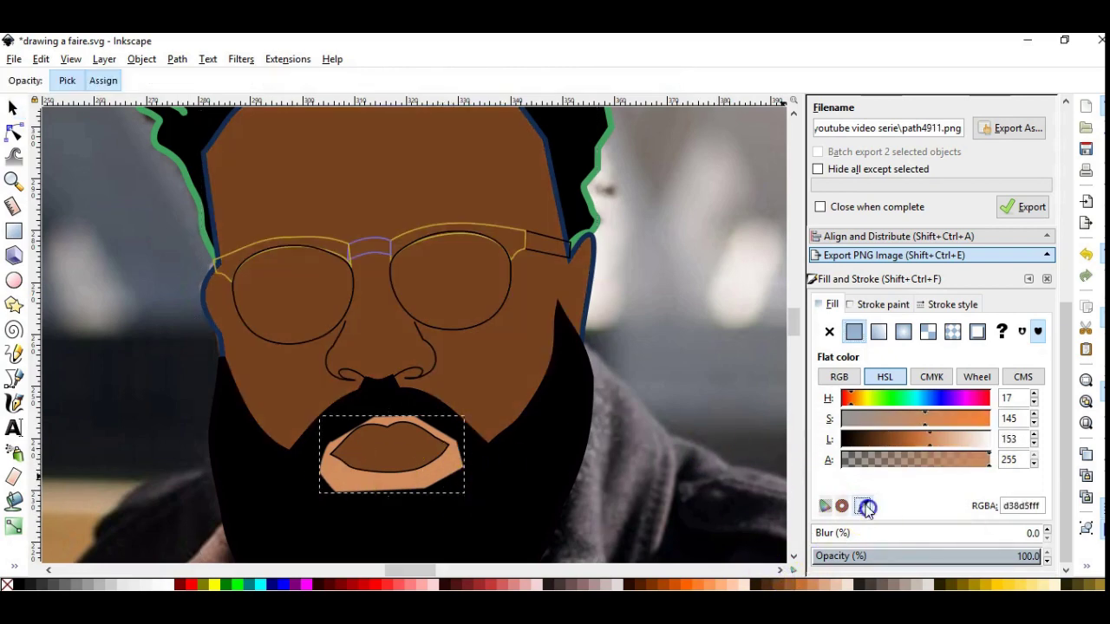
click(550, 178)
click(883, 304)
click(355, 244)
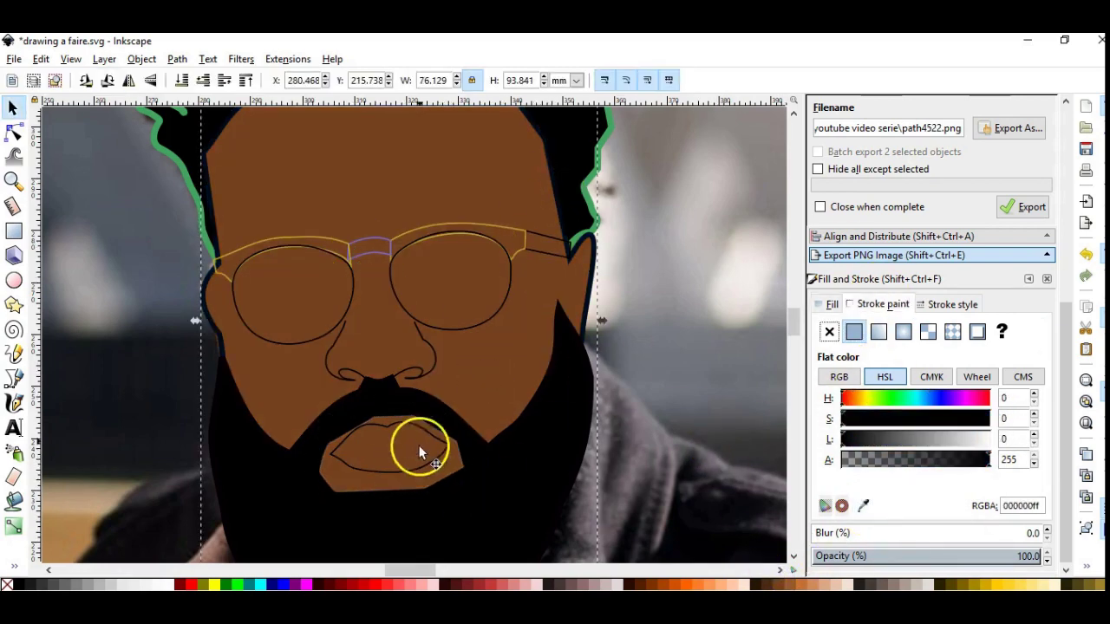
- Fill both sunglasses lenses black and darken the gold rim and right temple piece
click(451, 329)
shift+click(307, 334)
click(22, 585)
click(461, 227)
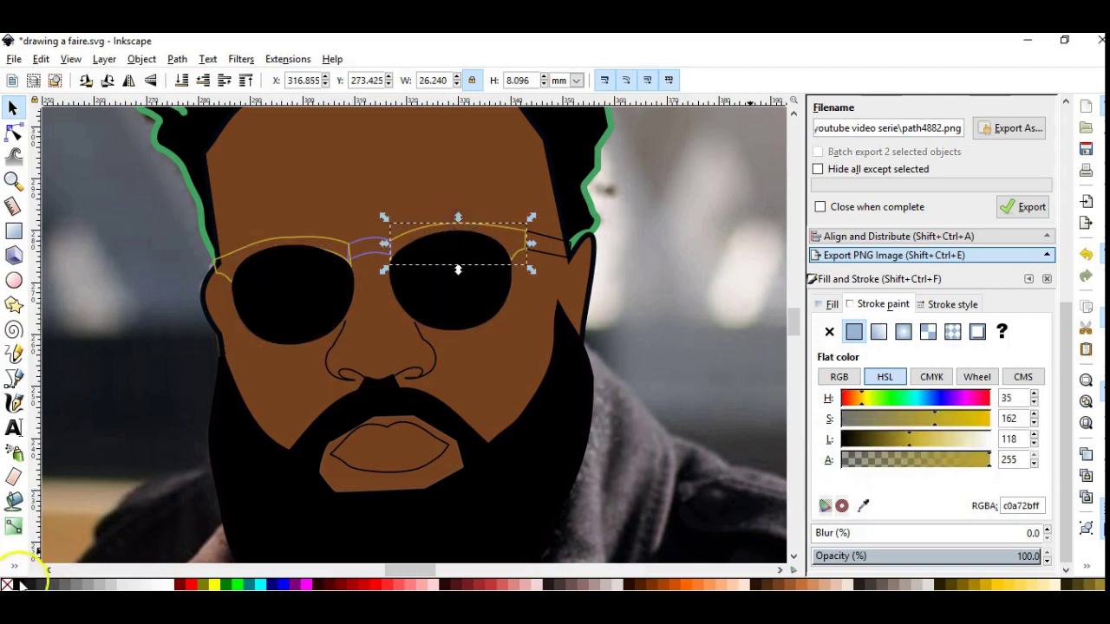
drag(908, 438, 845, 438)
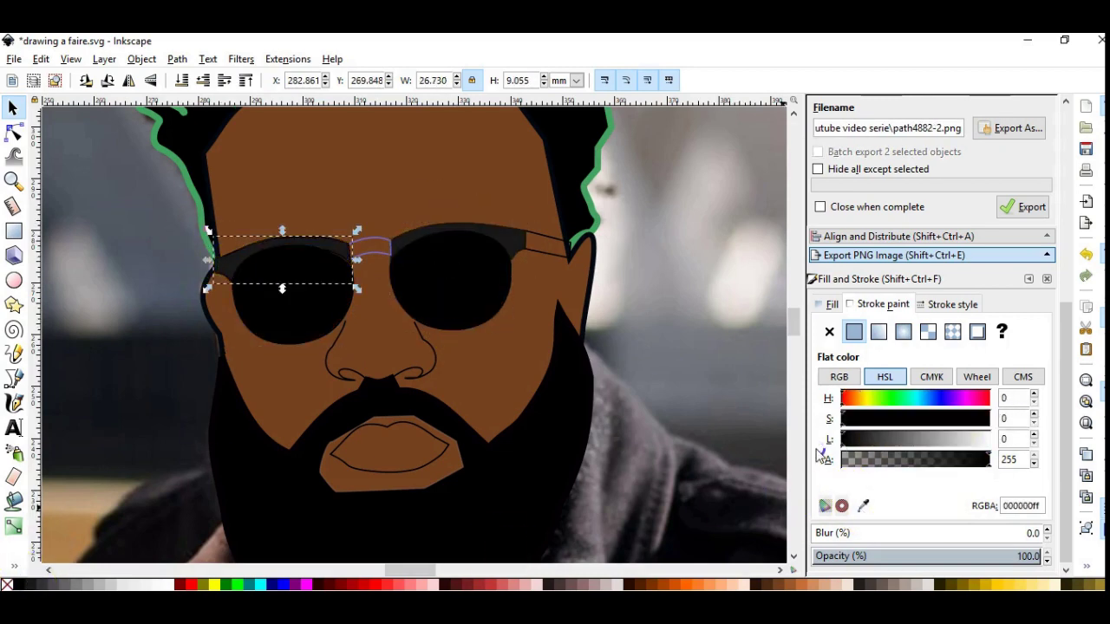
key(Tab)
click(864, 506)
click(828, 304)
click(288, 289)
- Darken the sunglasses bridge outline to near black, then select the hair outline
key(n)
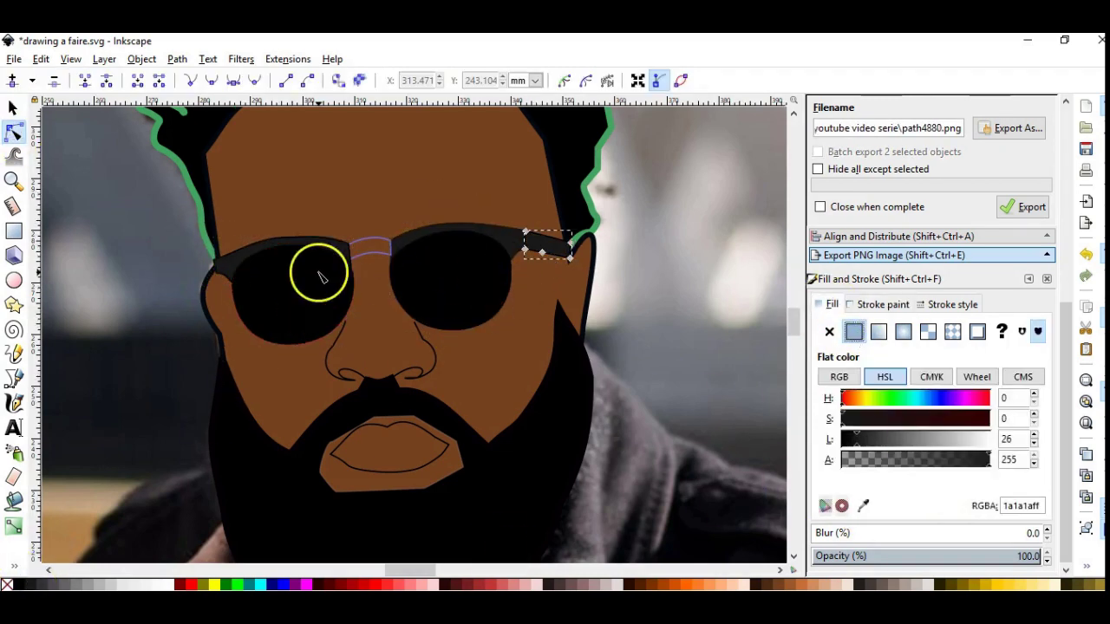
scroll(318, 268, up, 2)
click(371, 251)
click(293, 221)
click(426, 236)
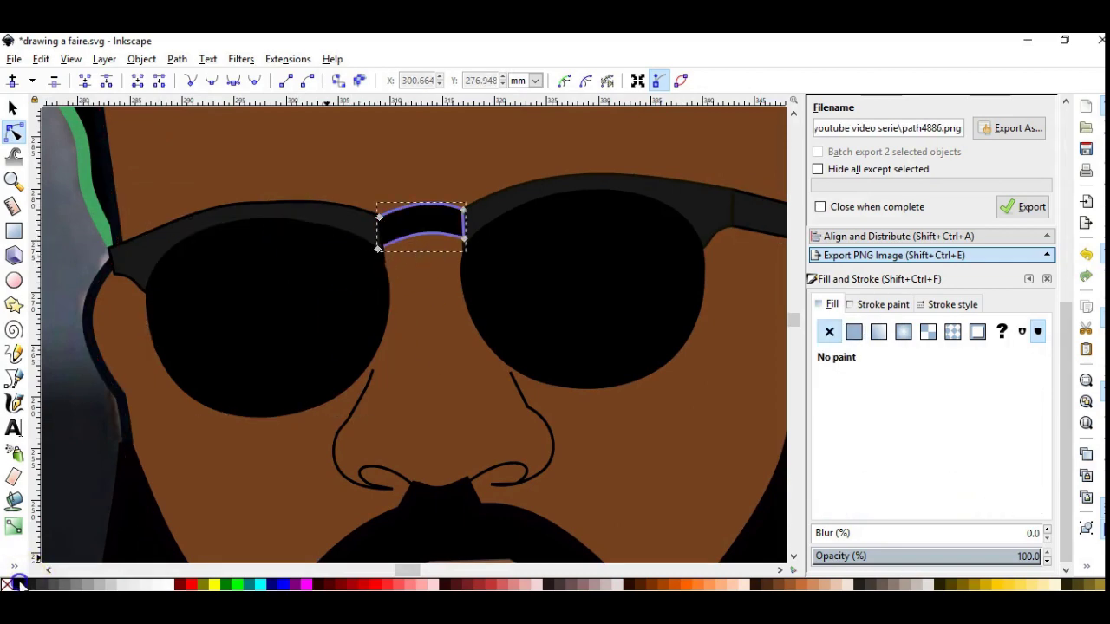
click(883, 305)
drag(937, 440, 841, 440)
scroll(565, 248, down, 3)
click(672, 179)
- Turn the hair outline black and raise the bottom edge of the mouth patch
drag(911, 439, 793, 434)
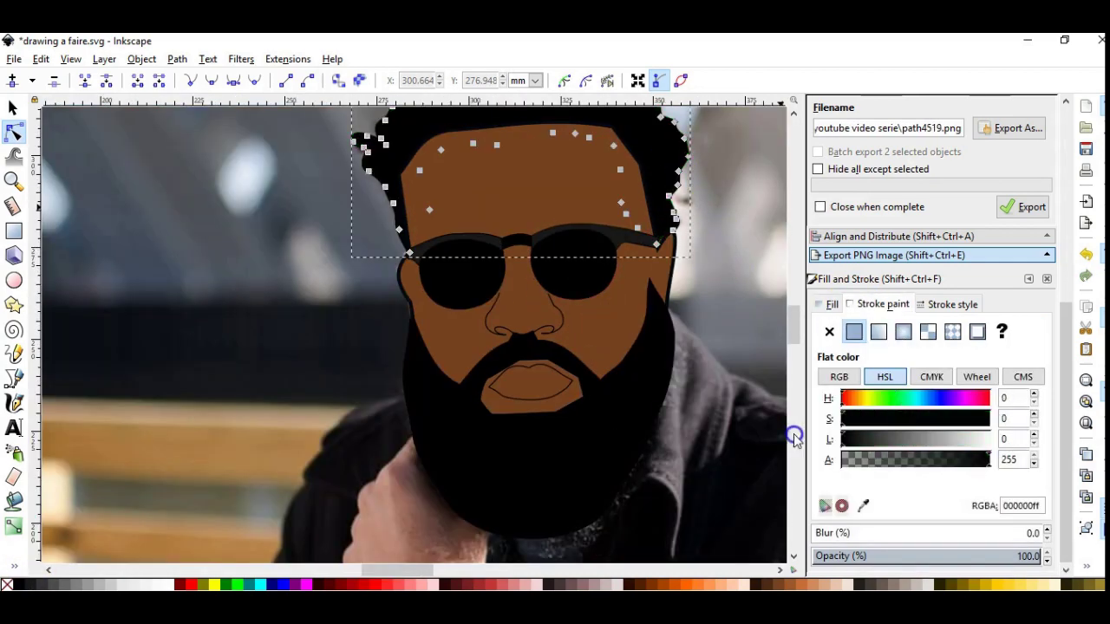
scroll(563, 431, up, 3)
click(649, 367)
click(550, 374)
mouse_move(550, 374)
mouse_down()
mouse_move(441, 372)
mouse_move(527, 359)
mouse_move(515, 349)
mouse_move(497, 353)
mouse_move(599, 346)
mouse_up()
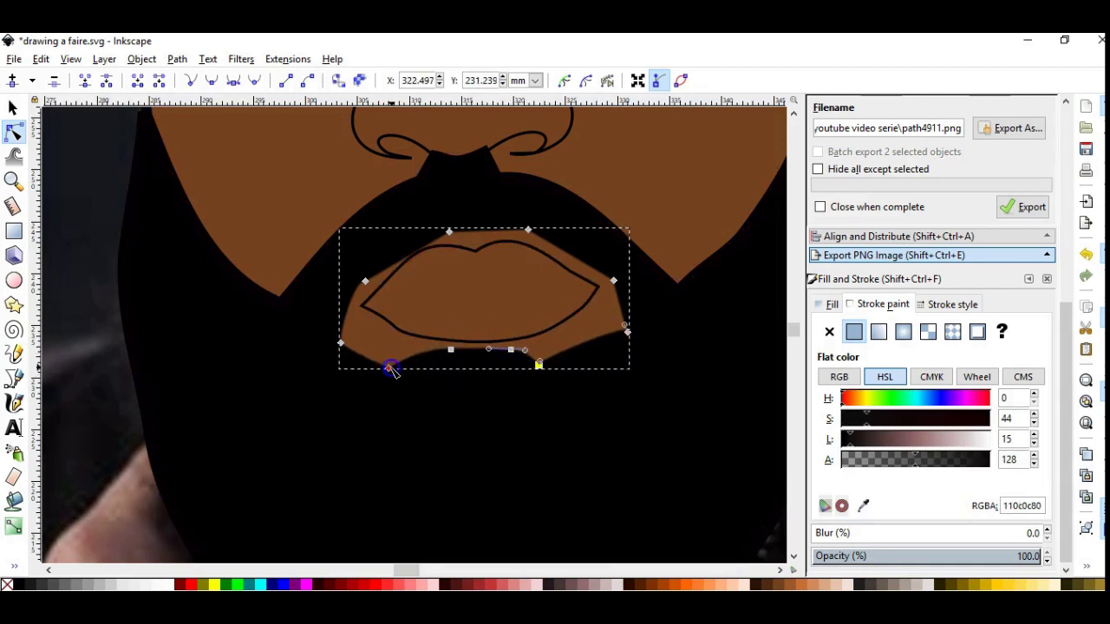
- Drag the mouth patch's nodes inward so it fits tightly around the lips
mouse_move(391, 369)
mouse_down()
mouse_move(549, 372)
mouse_move(432, 368)
mouse_up()
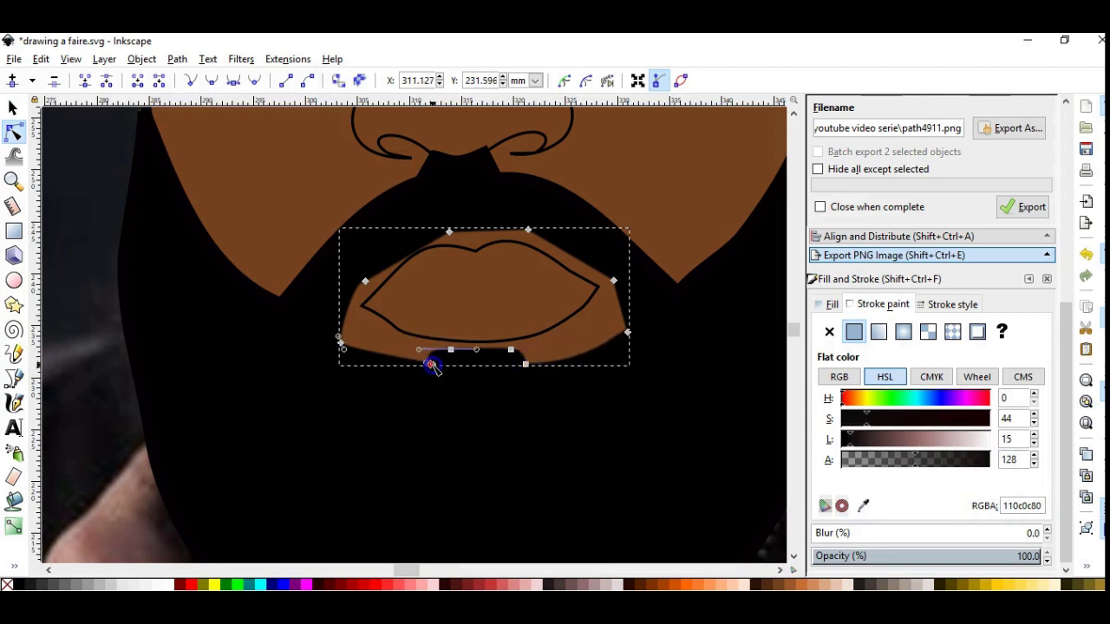
drag(414, 318, 503, 368)
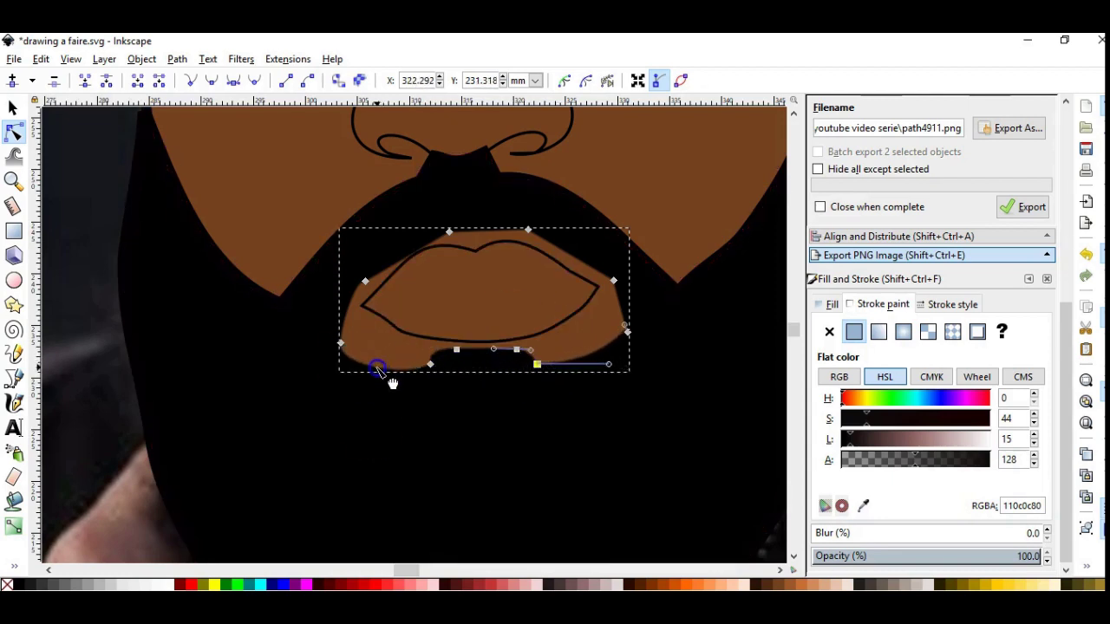
drag(341, 343, 343, 324)
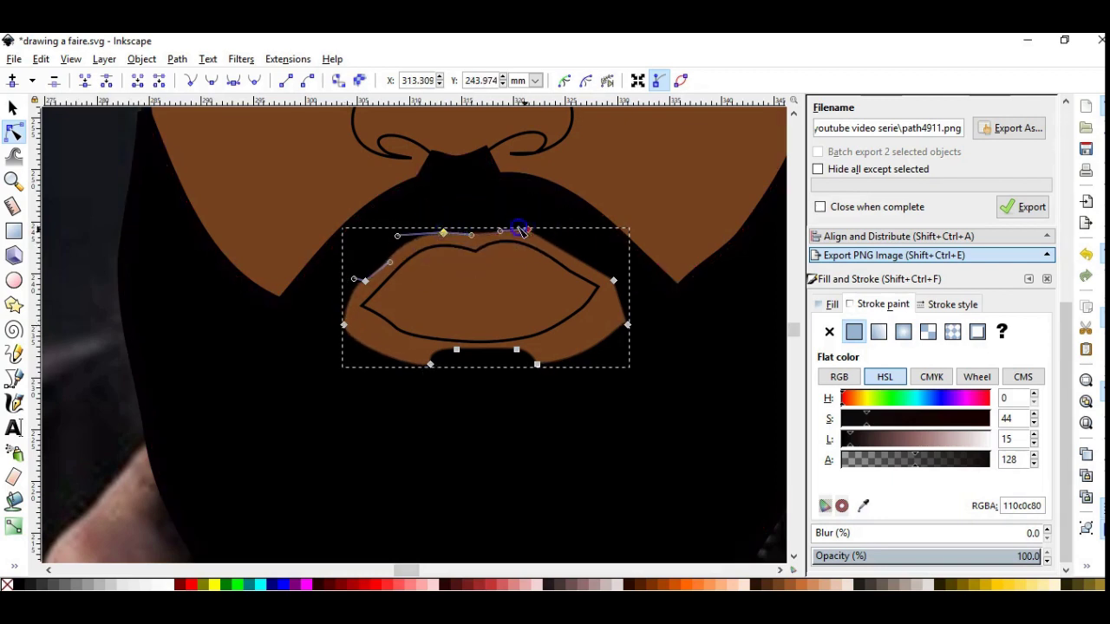
drag(627, 324, 606, 320)
drag(344, 324, 355, 323)
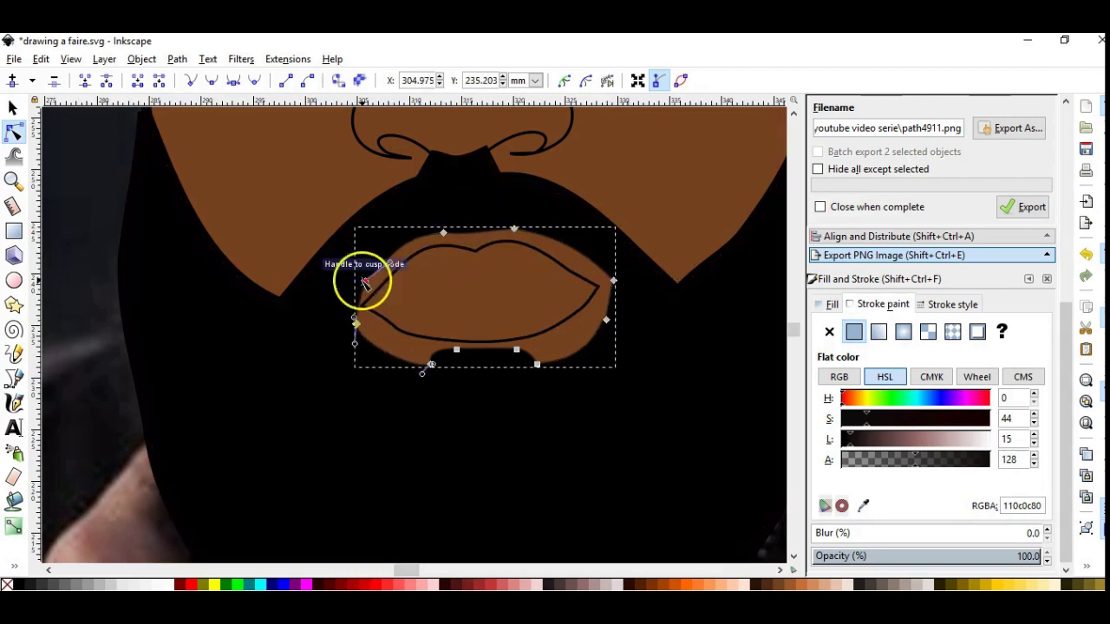
mouse_move(364, 283)
mouse_down()
mouse_move(379, 329)
mouse_move(359, 277)
mouse_up()
click(611, 317)
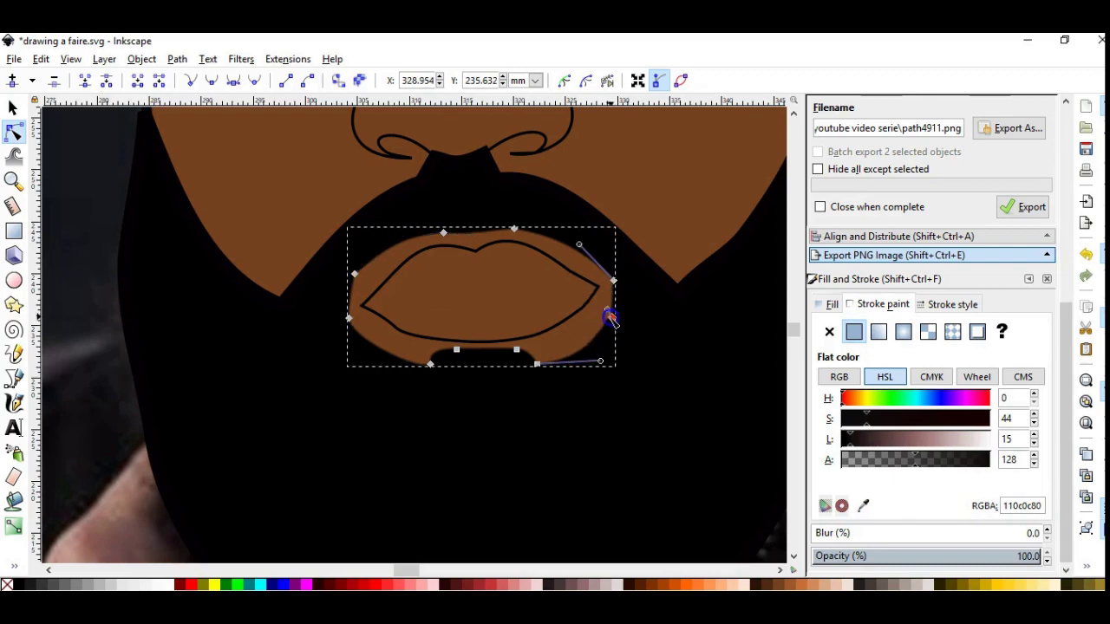
- Fill the inner lips light orange and zoom out to the whole picture
click(585, 280)
click(816, 586)
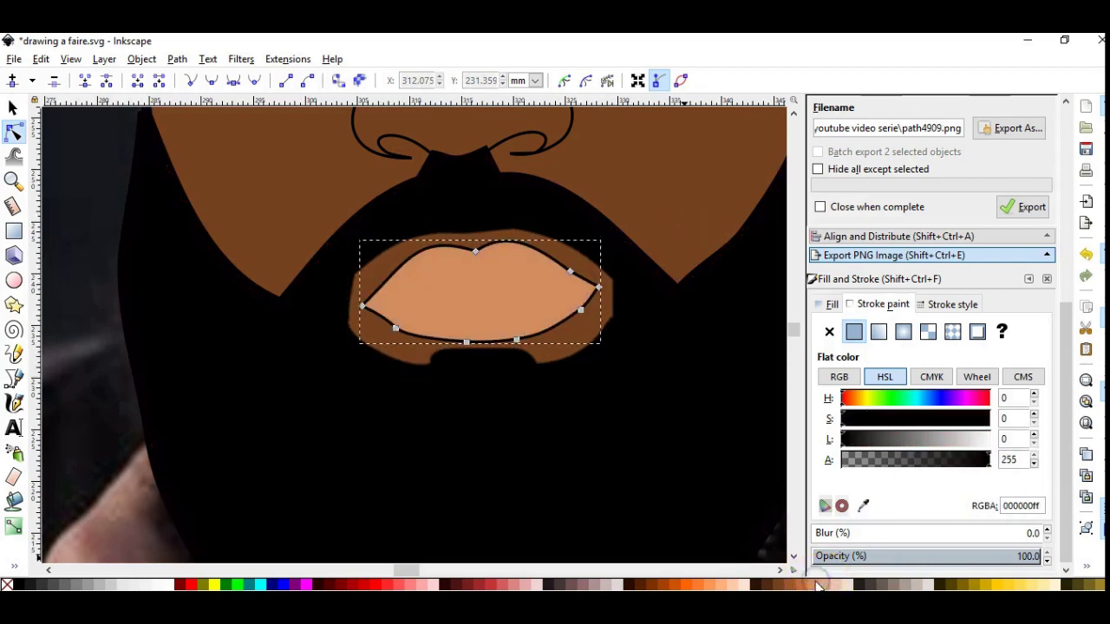
scroll(622, 334, down, 2)
scroll(384, 554, down, 2)
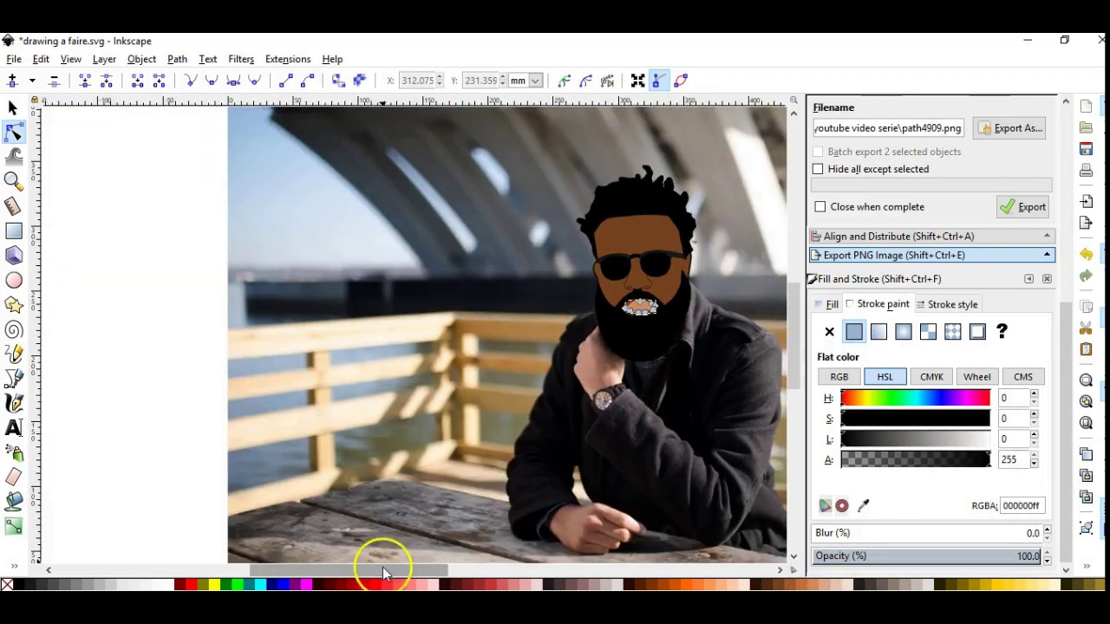
key(5)
key(Escape)
- Hide the photo layer in the Layers panel and zoom onto the traced face
key(ctrl+shift+l)
click(819, 159)
scroll(527, 186, up, 3)
click(503, 346)
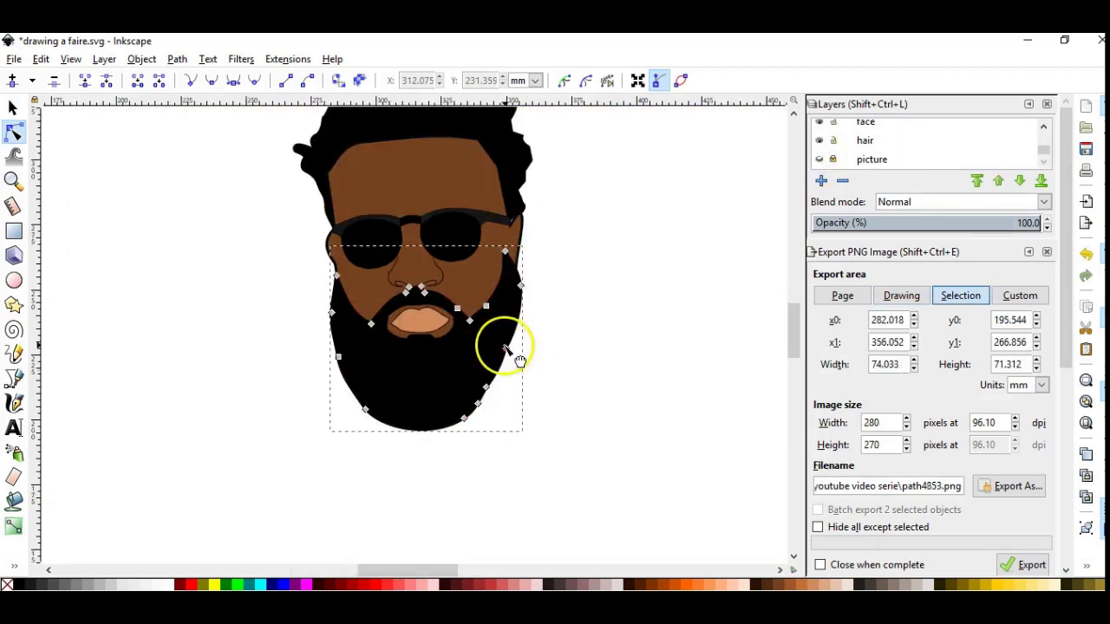
click(566, 267)
scroll(566, 267, up, 1)
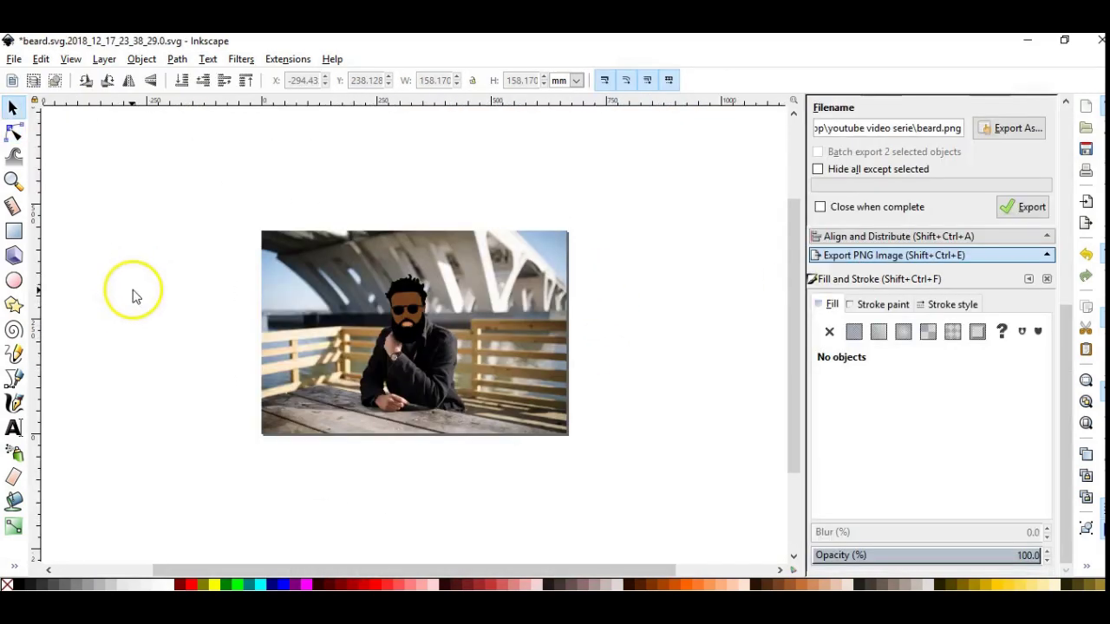
- Draw a half-transparent circle beside the photo and duplicate it offset upward to overlap
key(e)
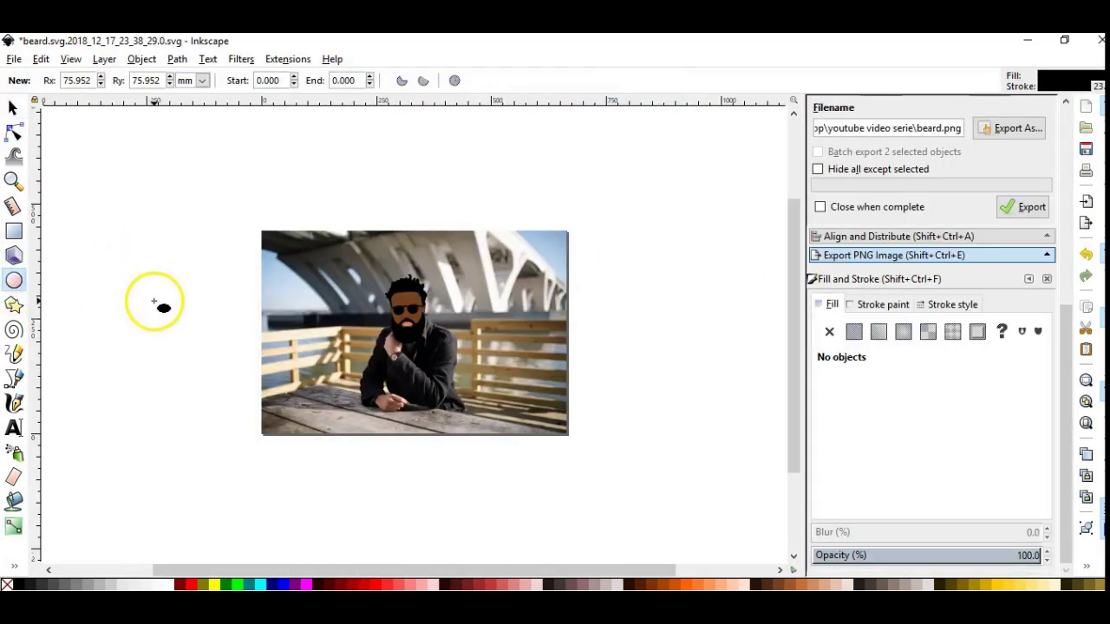
drag(154, 302, 228, 376)
key(s)
click(927, 554)
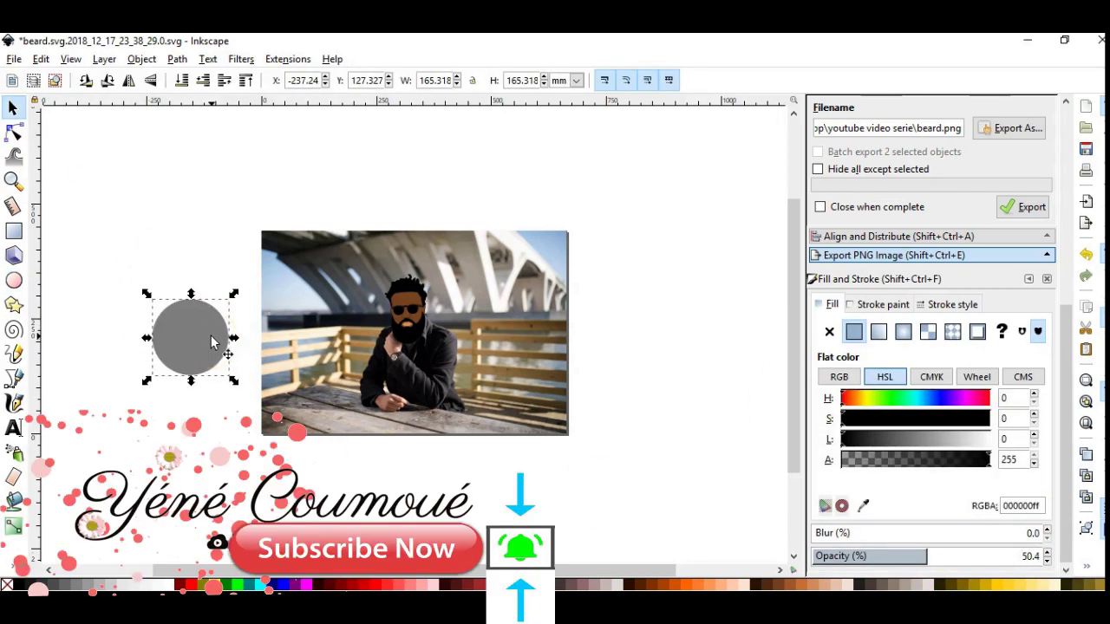
key(ctrl+d)
drag(170, 330, 193, 249)
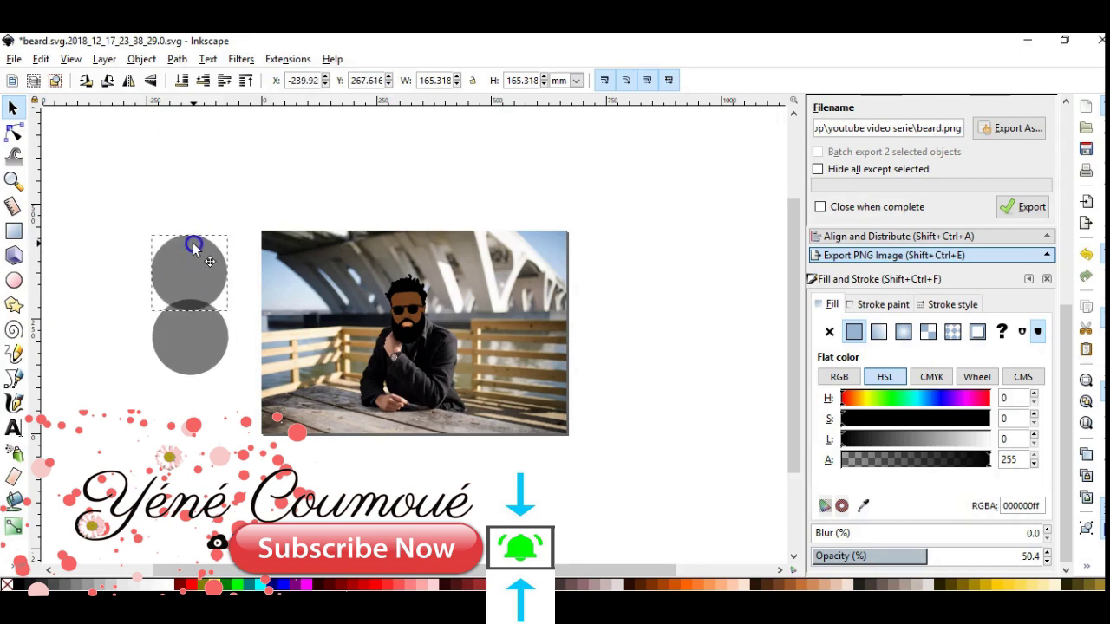
- Intersect the two circles into a black lens sliver at 100% opacity and copy it
drag(118, 199, 243, 405)
click(177, 59)
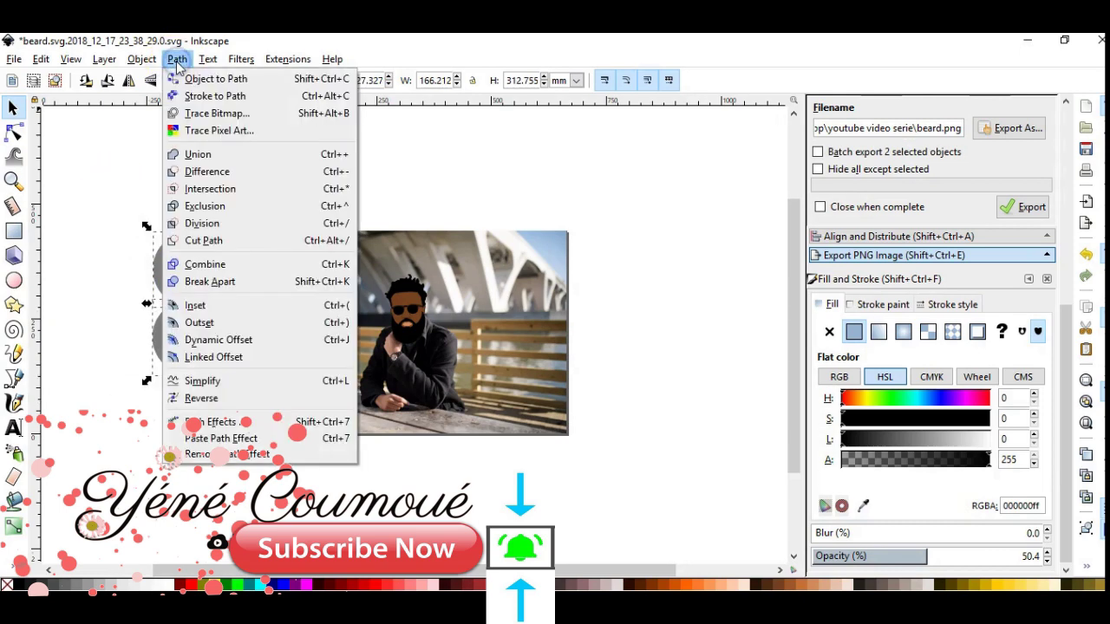
click(209, 185)
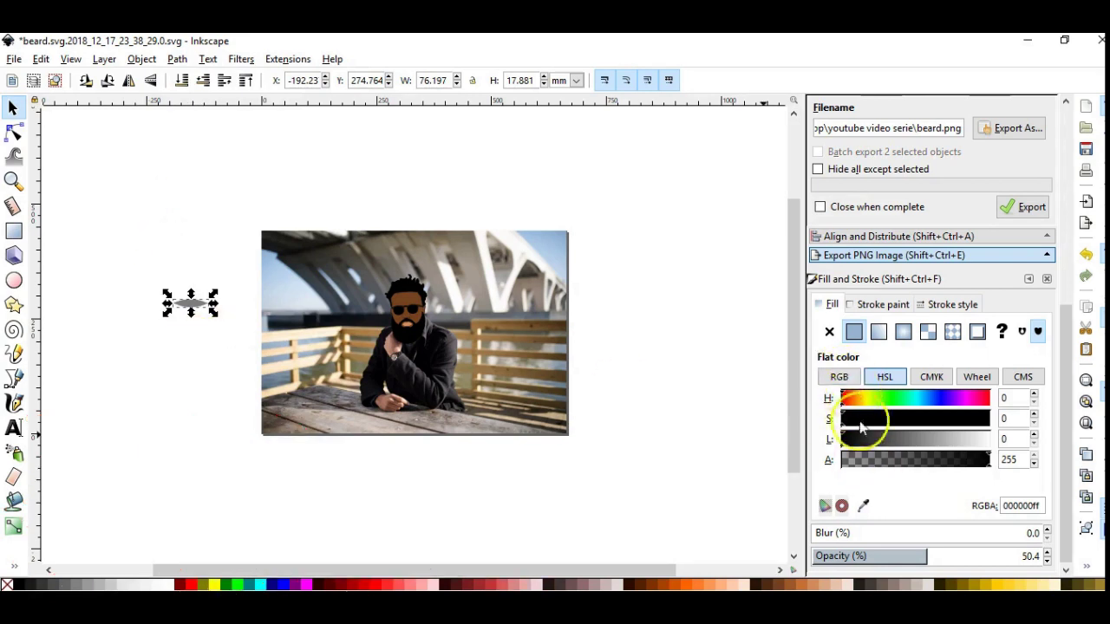
drag(932, 556, 1092, 564)
right_click(199, 306)
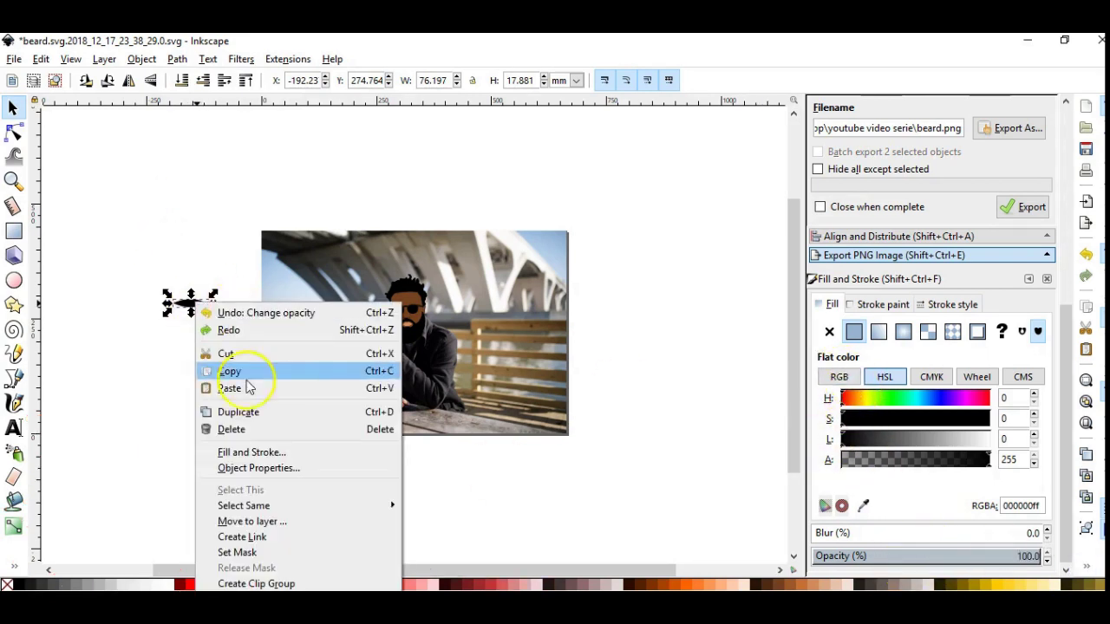
click(258, 372)
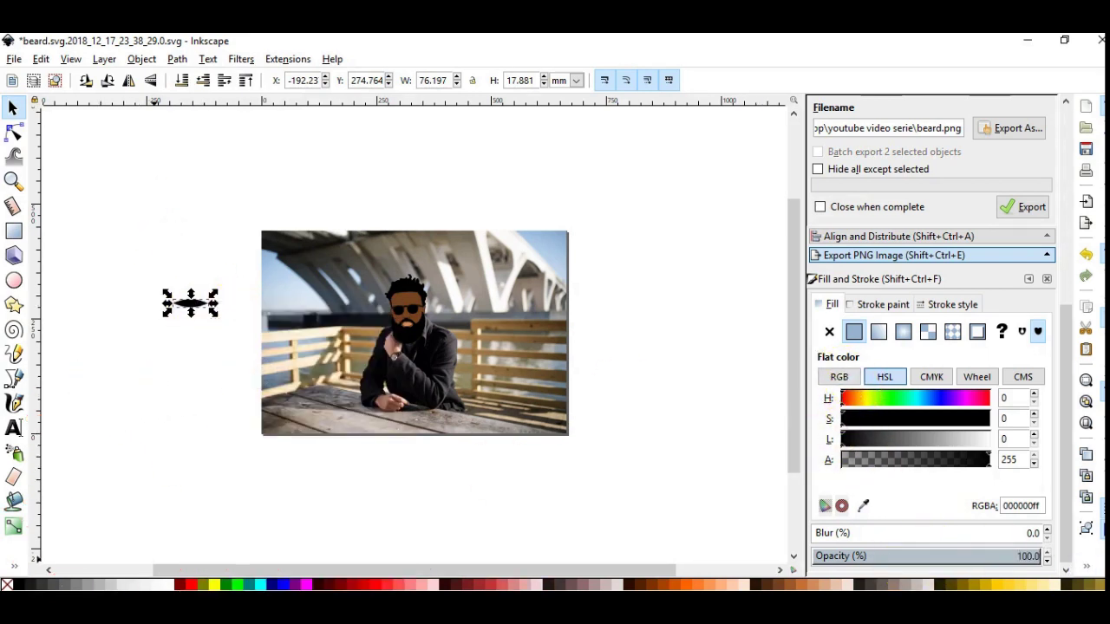
- Set the Pen tool's Shape option to From clipboard
click(13, 378)
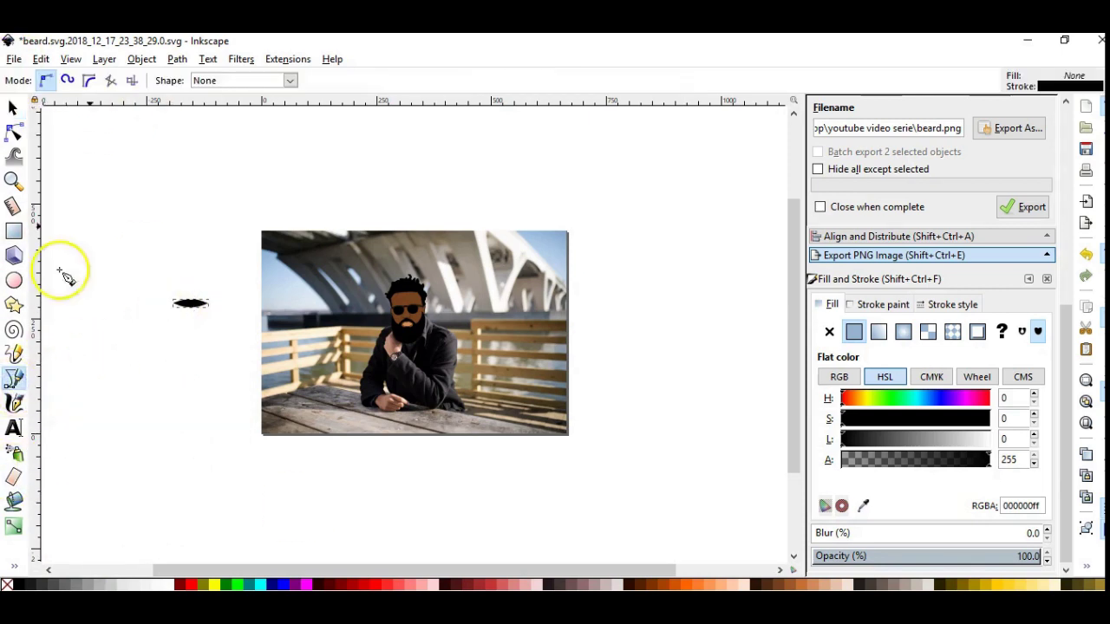
click(290, 81)
click(228, 173)
scroll(399, 321, up, 4)
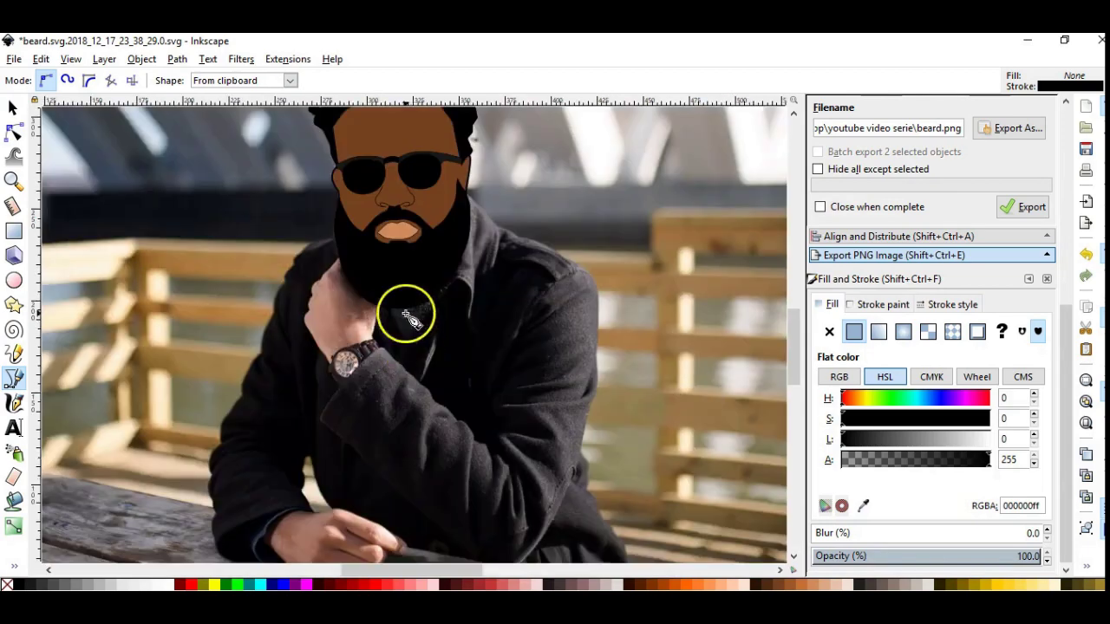
scroll(408, 319, up, 4)
scroll(416, 346, up, 3)
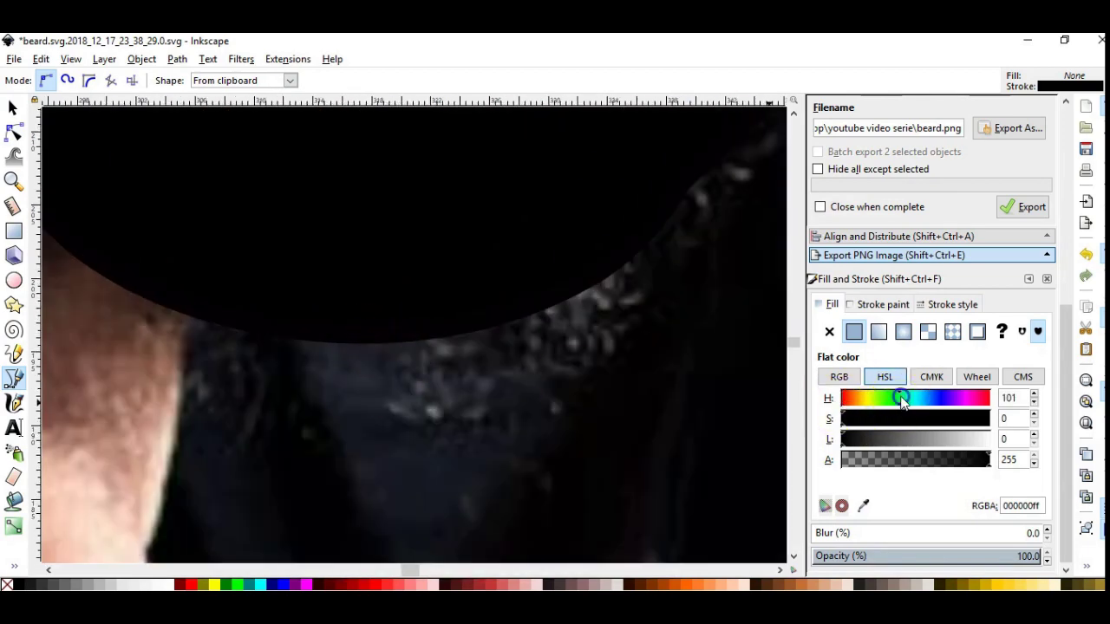
- Draw curly black bumps along the middle of the beard's lower edge
click(386, 348)
click(387, 324)
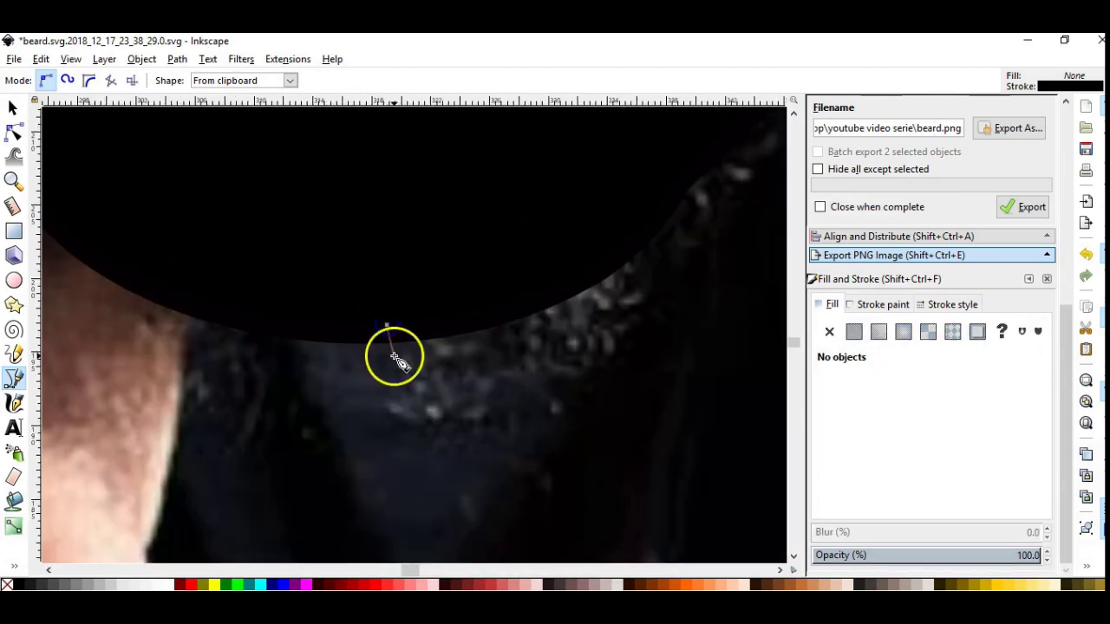
mouse_move(404, 345)
mouse_down()
mouse_move(417, 375)
mouse_move(441, 354)
mouse_move(527, 409)
mouse_up()
click(425, 374)
right_click(505, 351)
right_click(488, 330)
click(478, 315)
drag(464, 349, 514, 373)
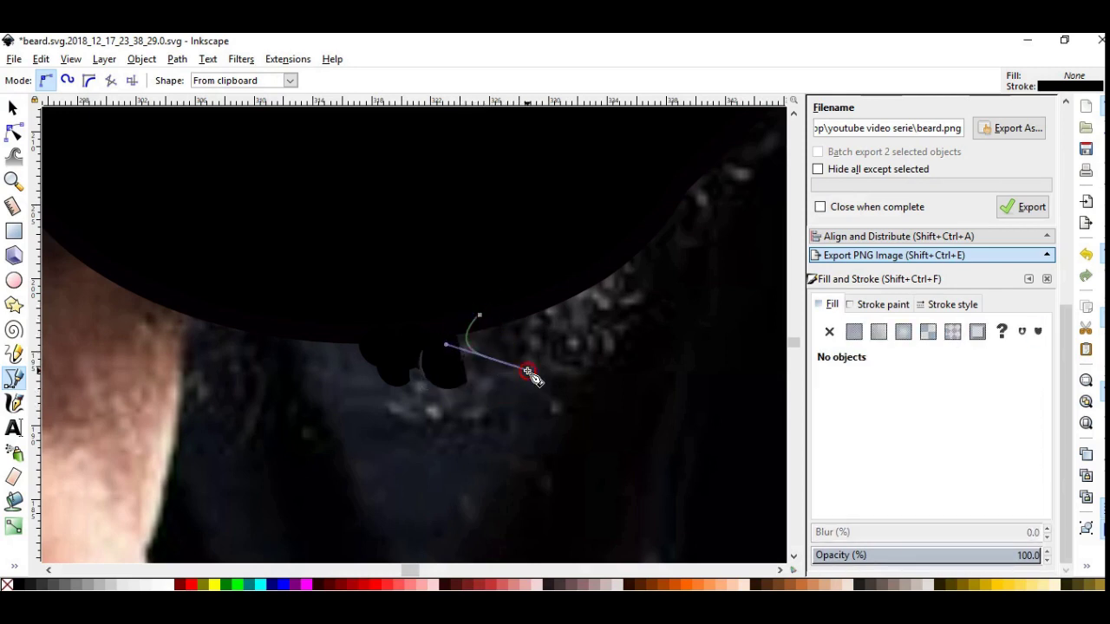
right_click(516, 315)
right_click(565, 368)
click(359, 334)
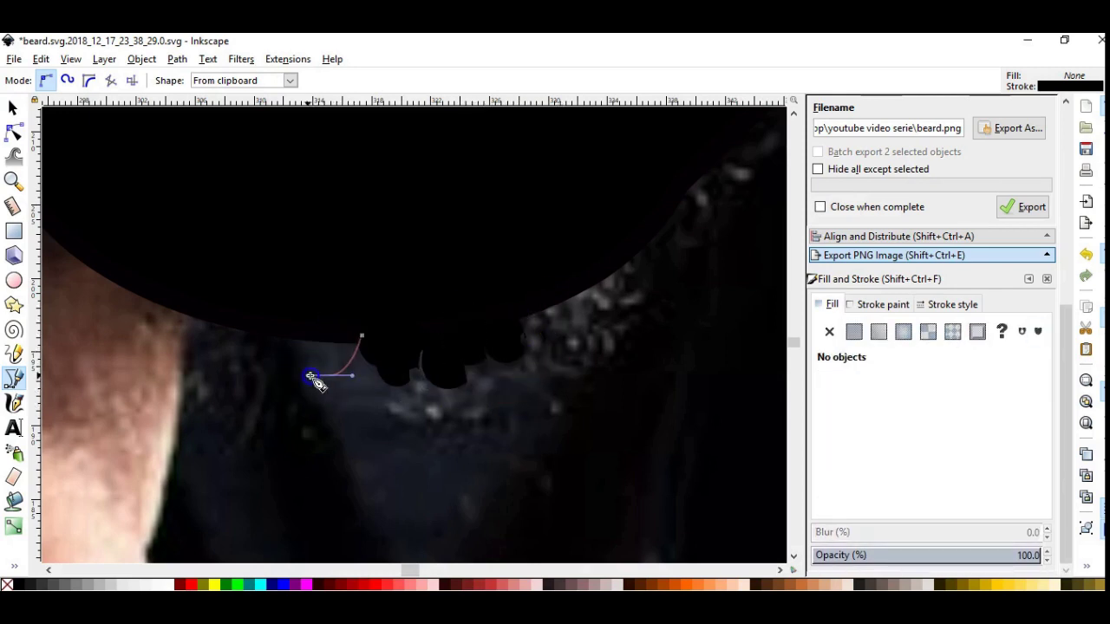
right_click(295, 351)
- Add more curly bumps toward the beard's right side and left end
click(302, 316)
key(Return)
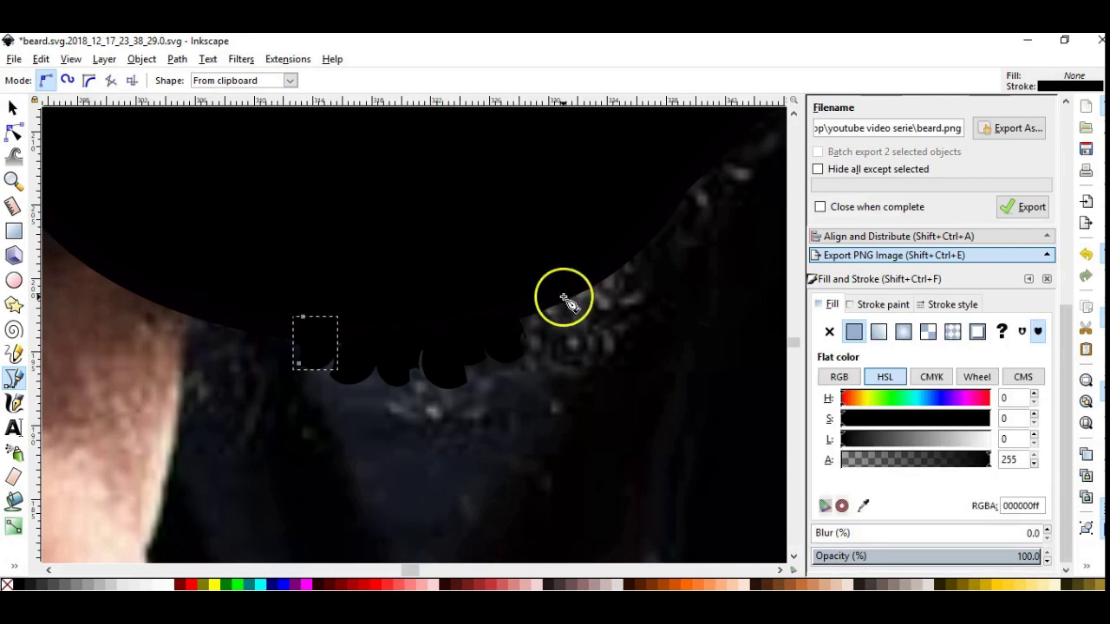
click(533, 292)
key(Escape)
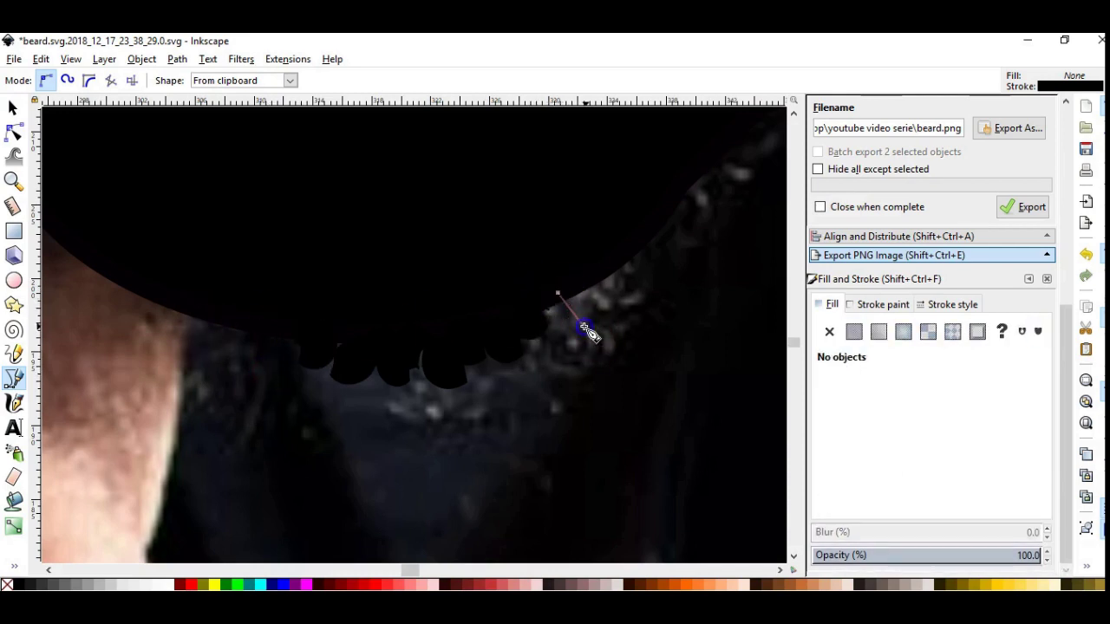
right_click(617, 335)
click(262, 325)
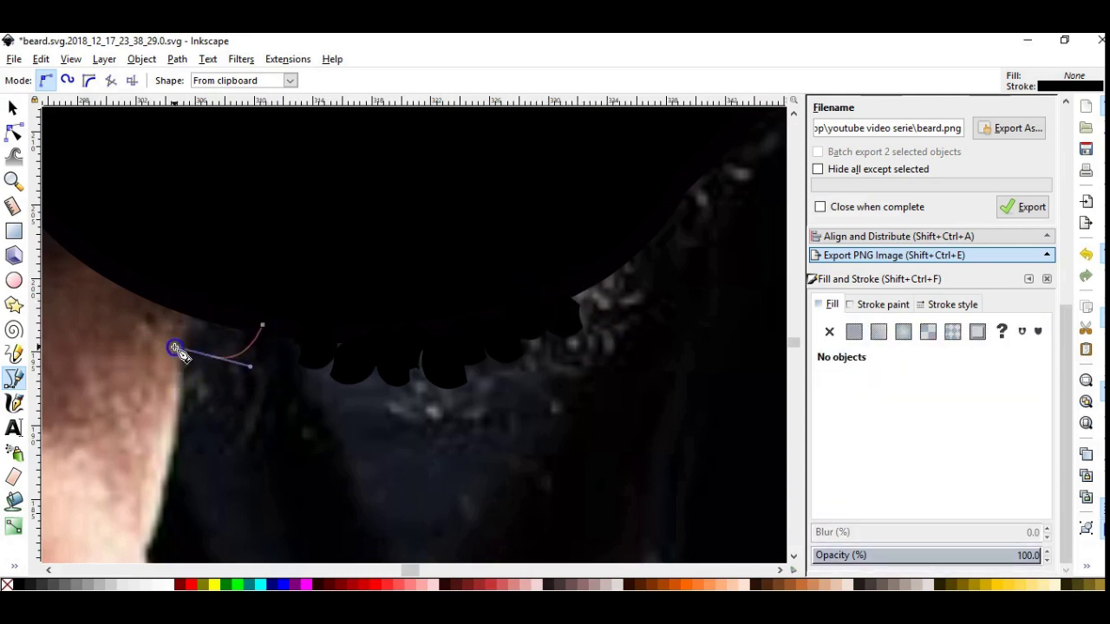
right_click(179, 302)
click(194, 301)
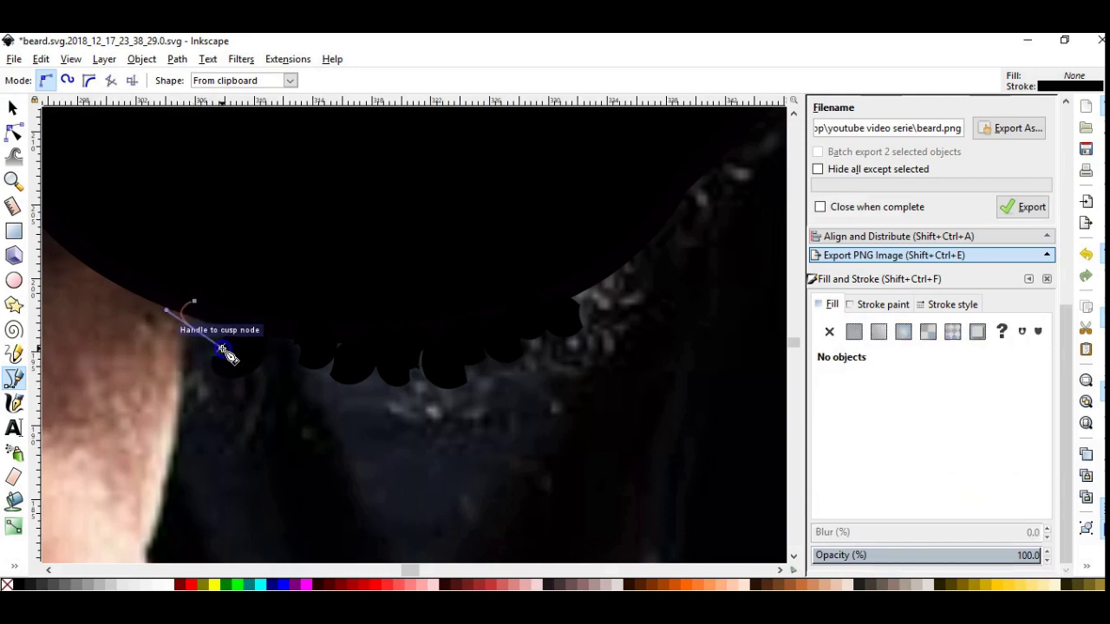
right_click(223, 315)
click(222, 310)
mouse_move(186, 362)
mouse_down()
mouse_move(151, 350)
mouse_move(223, 357)
mouse_up()
click(198, 298)
click(131, 268)
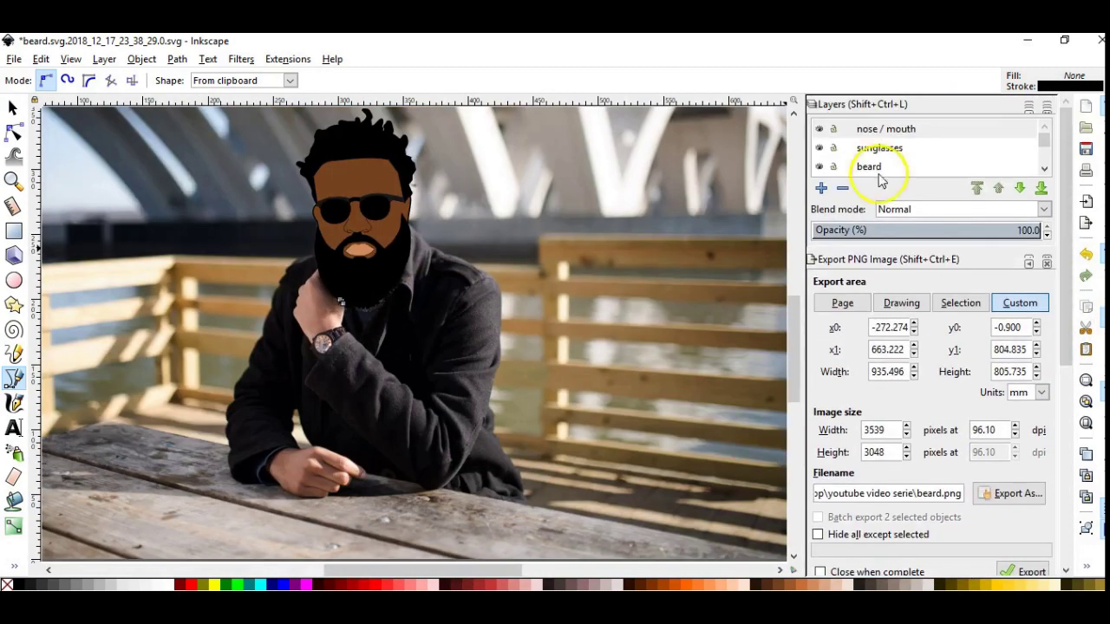
- Hide the photo layer and draw two black bumps along the beard's lower edge
click(1049, 161)
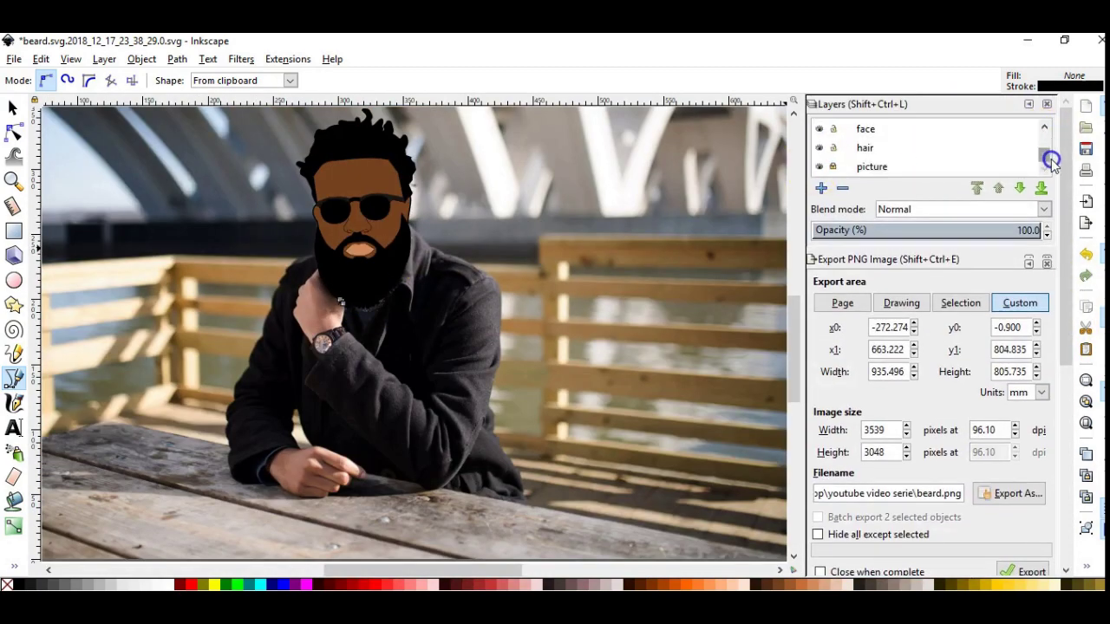
click(819, 167)
scroll(359, 309, up, 5)
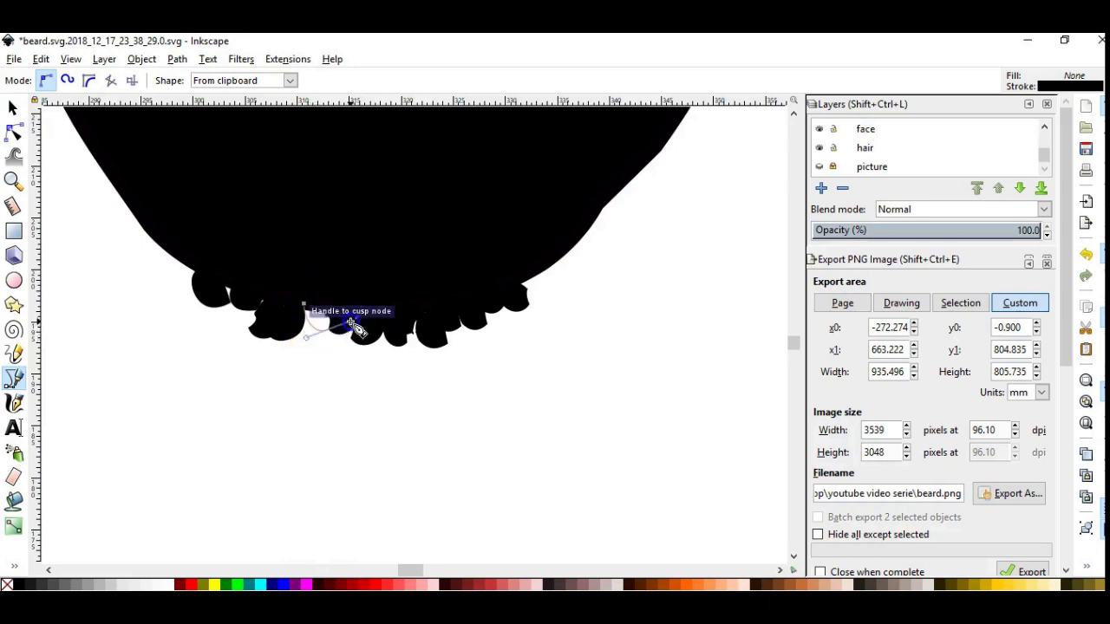
drag(544, 241, 559, 288)
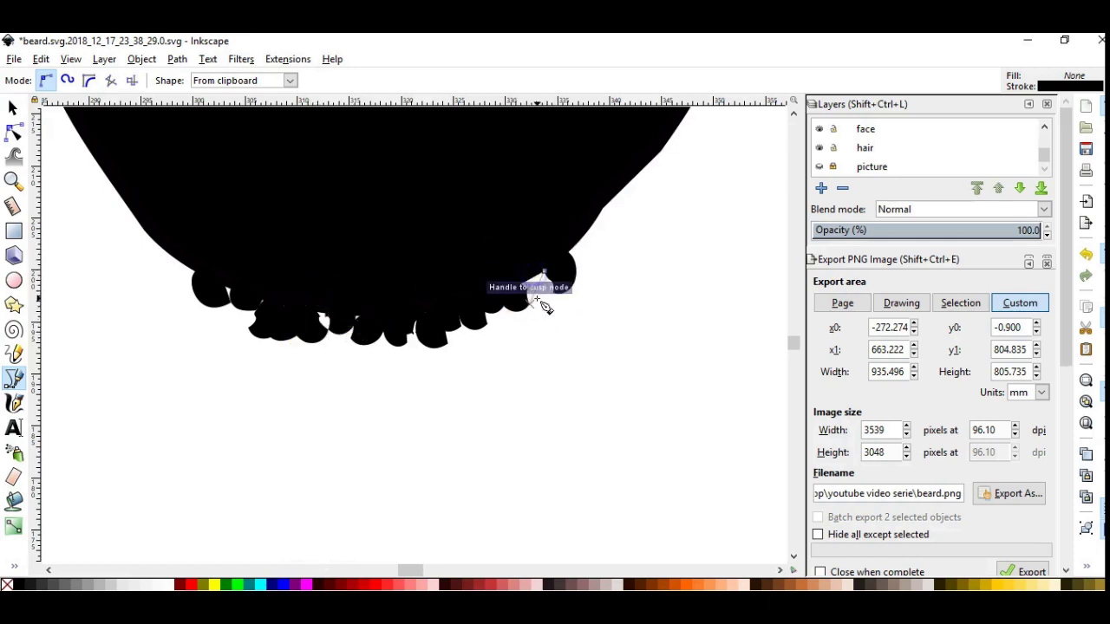
click(527, 292)
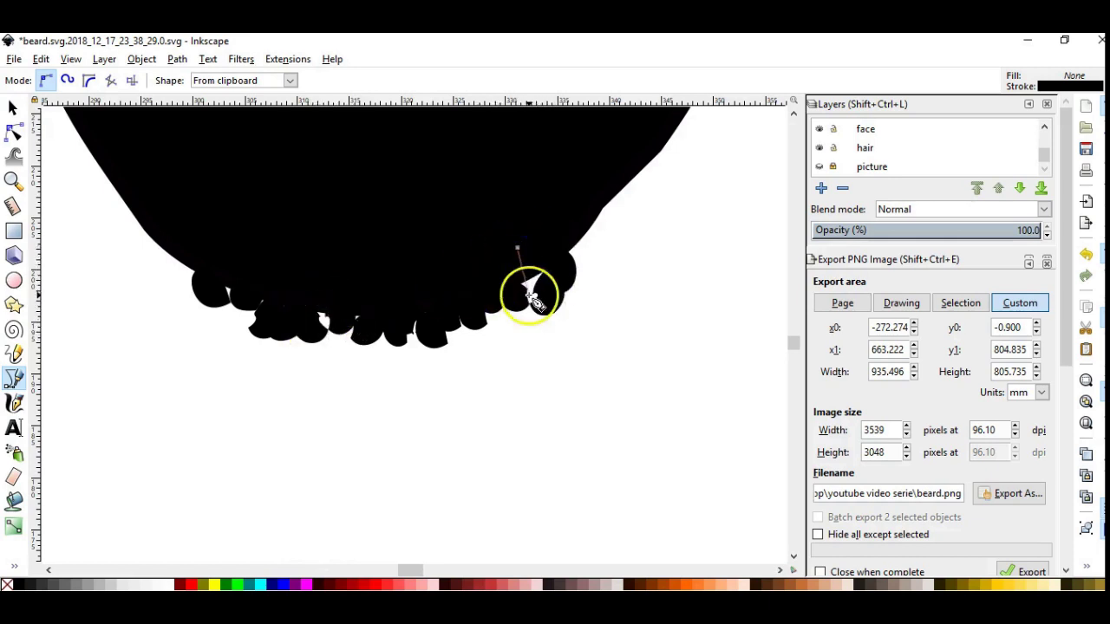
mouse_move(326, 300)
mouse_down()
mouse_move(307, 339)
mouse_move(248, 317)
mouse_up()
click(321, 299)
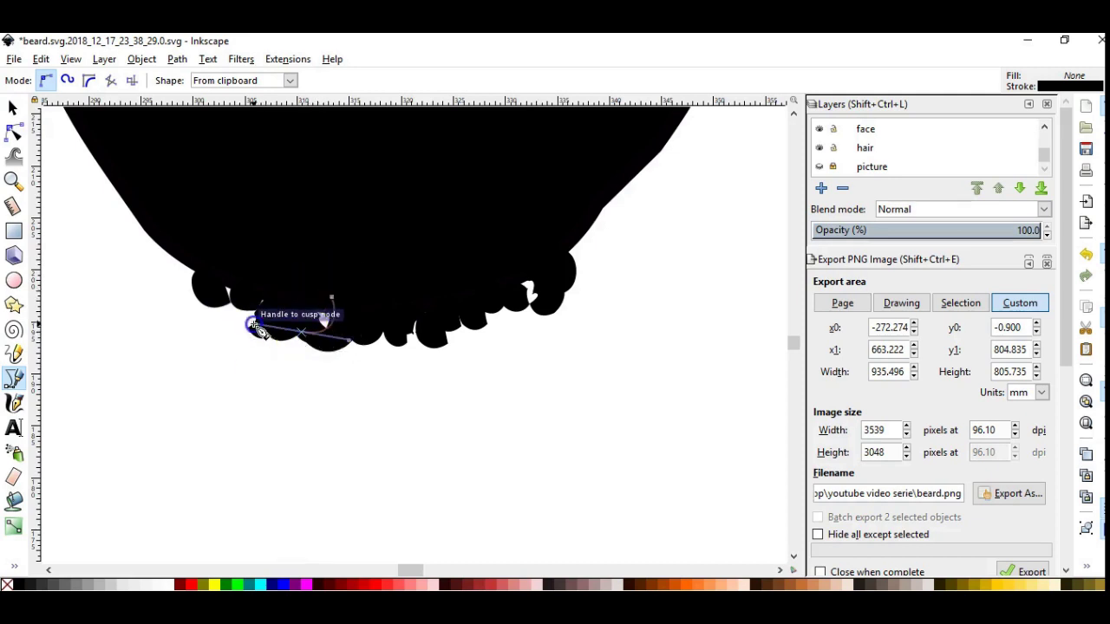
- Draw more black curls on the beard's right edge and begin one at its lower-left
drag(597, 205, 605, 232)
drag(561, 282, 651, 251)
click(546, 240)
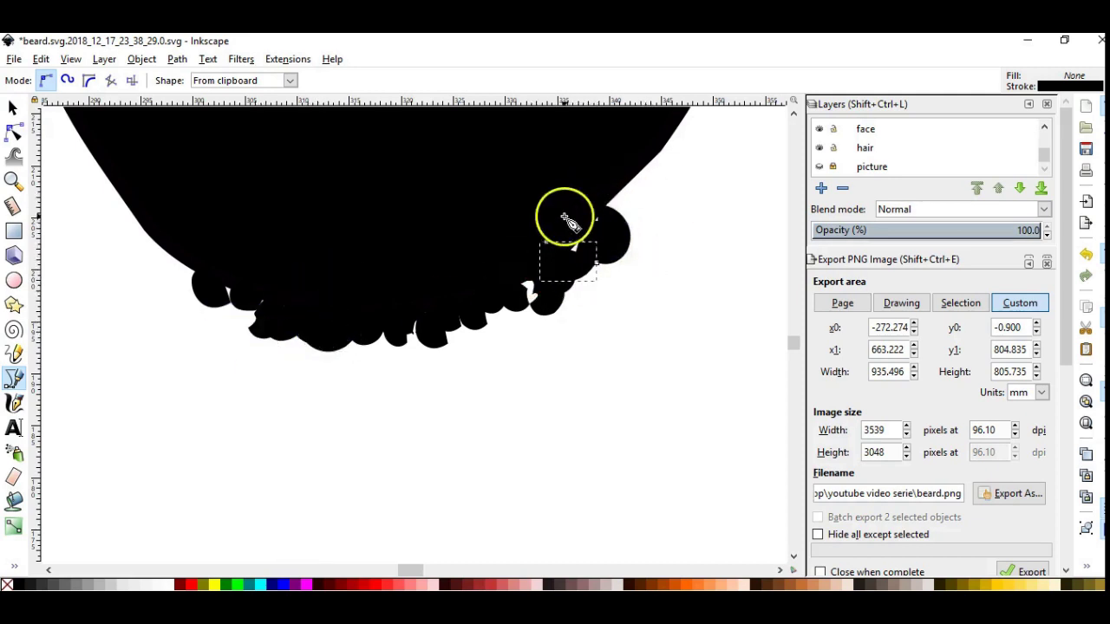
drag(577, 225, 583, 282)
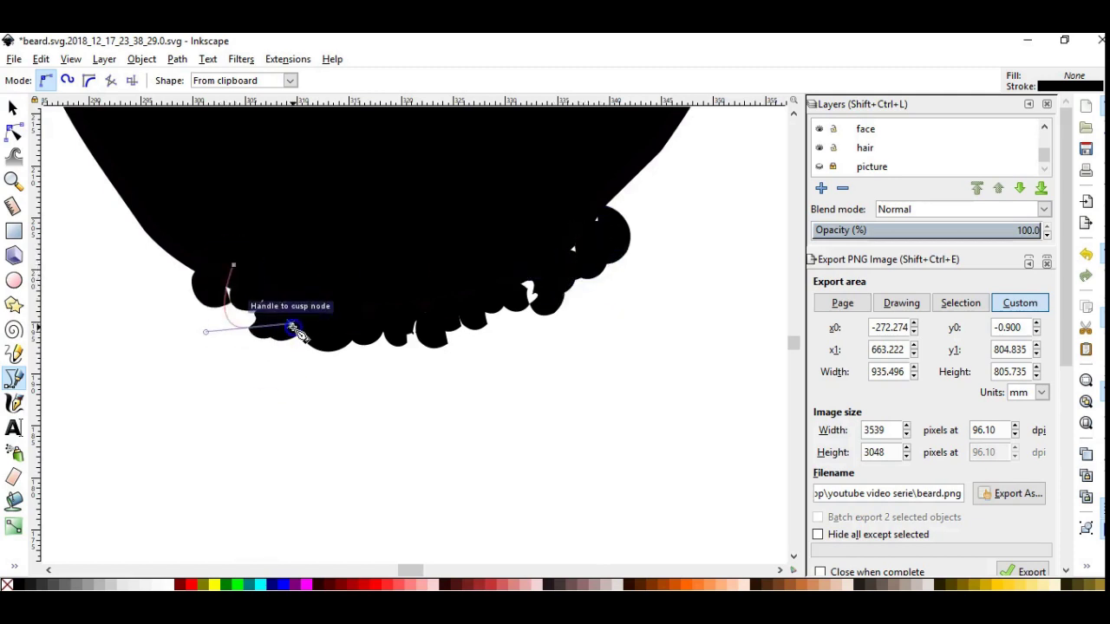
mouse_move(254, 288)
mouse_down()
mouse_move(244, 333)
mouse_move(231, 337)
mouse_up()
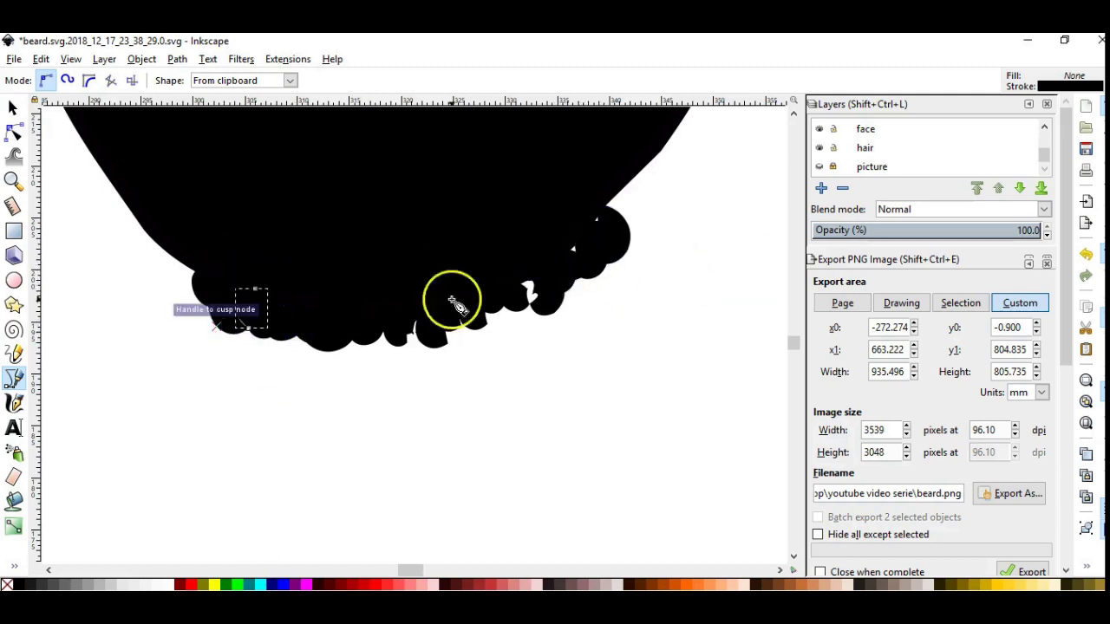
scroll(454, 300, left, 4)
scroll(454, 300, down, 1)
mouse_move(575, 271)
mouse_down()
mouse_move(581, 297)
mouse_move(639, 272)
mouse_up()
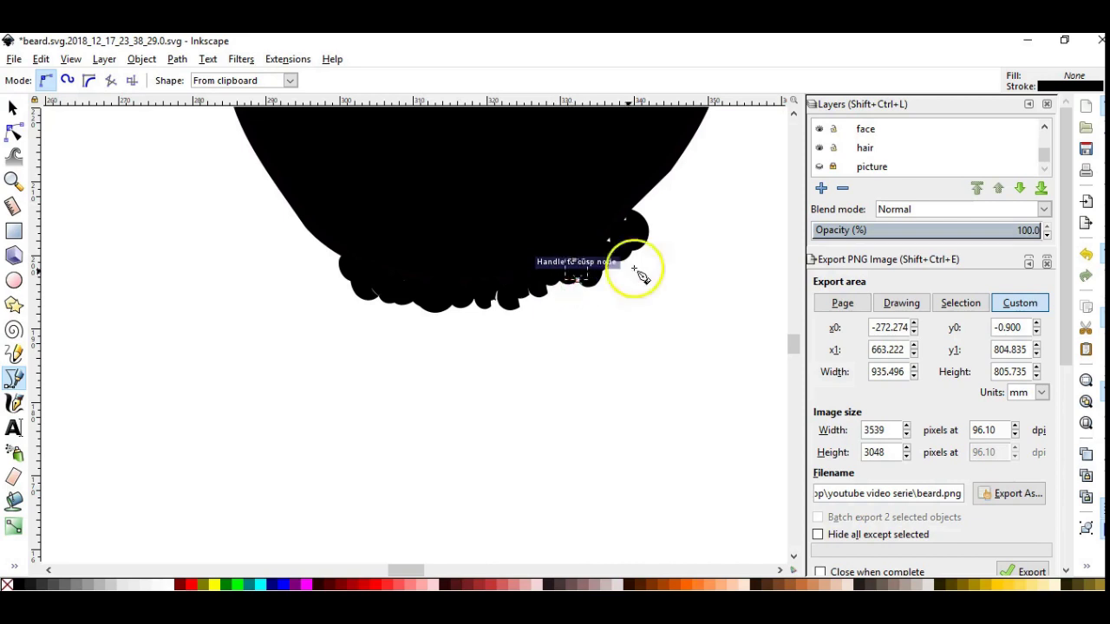
scroll(656, 230, down, 2)
drag(797, 344, 795, 328)
scroll(620, 431, up, 2)
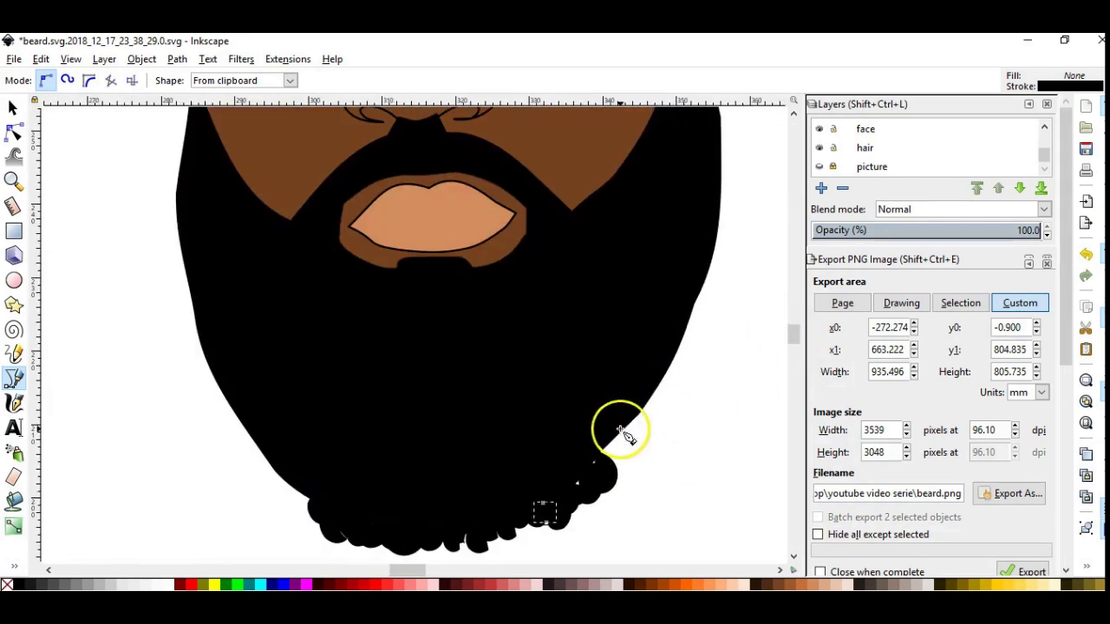
- Add two looped, filled black curl blobs on the beard's right side
drag(605, 471, 573, 472)
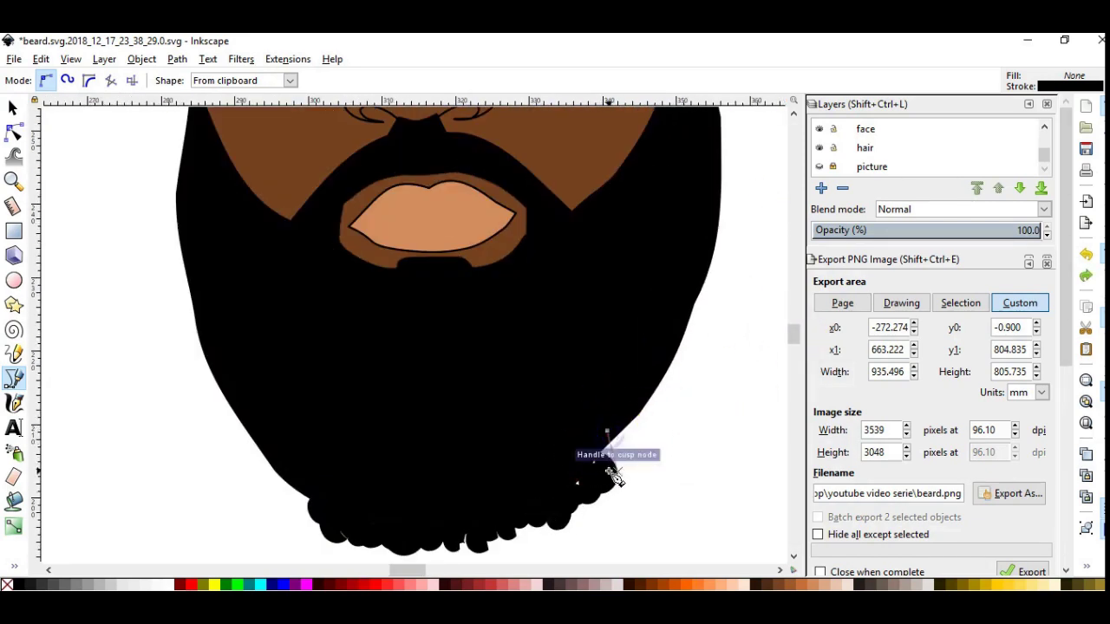
drag(633, 410, 665, 426)
click(606, 470)
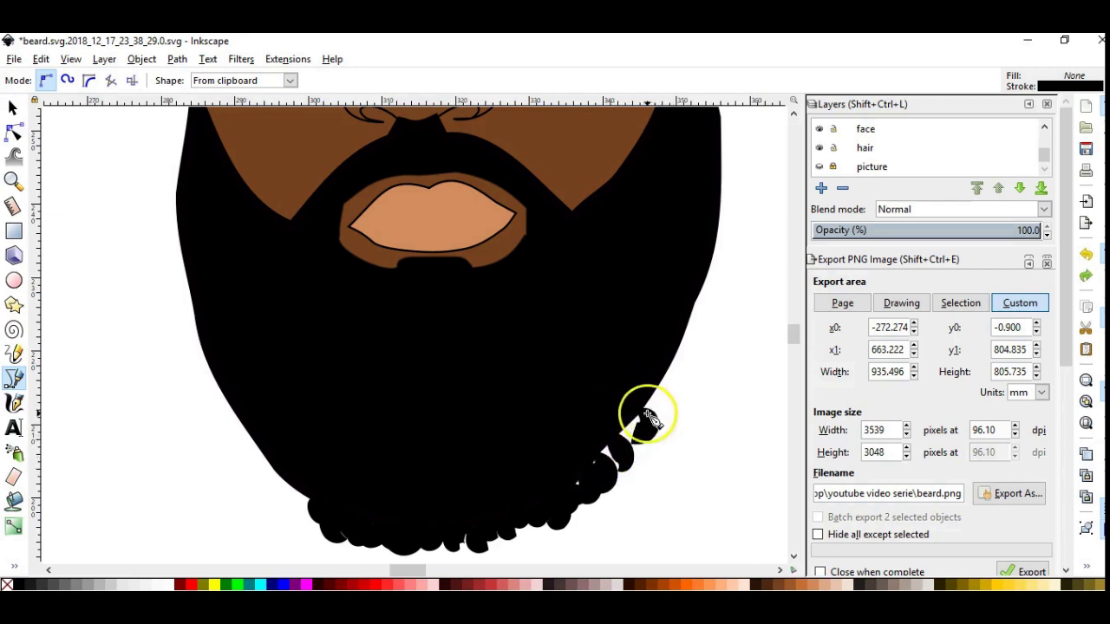
drag(637, 412, 638, 451)
click(611, 462)
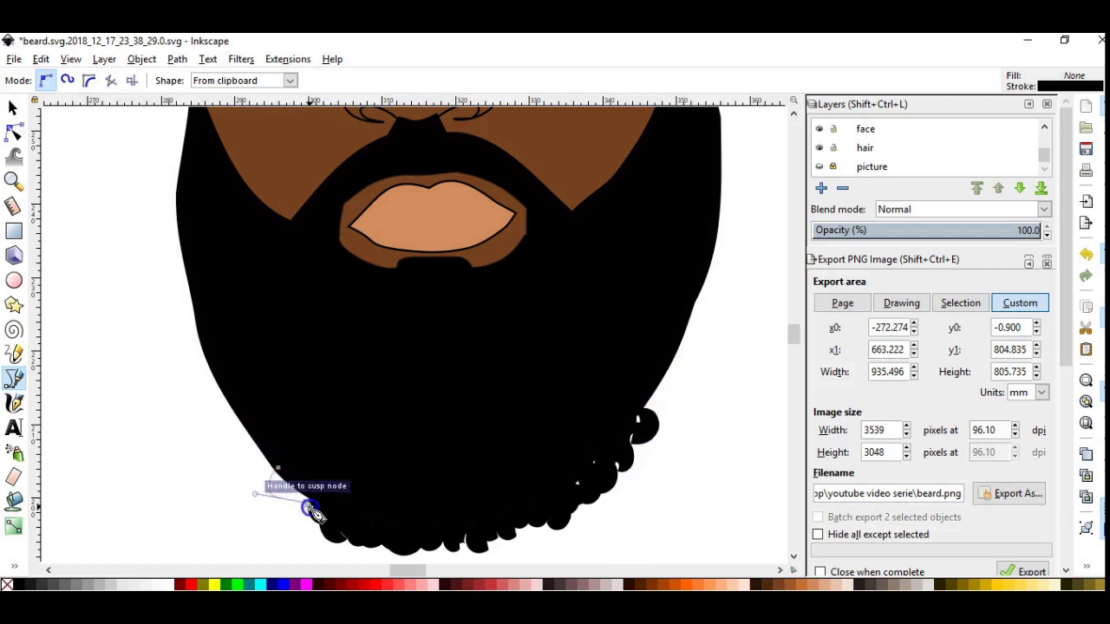
- Close and finish new black curls along the beard's lower-left edge
click(308, 501)
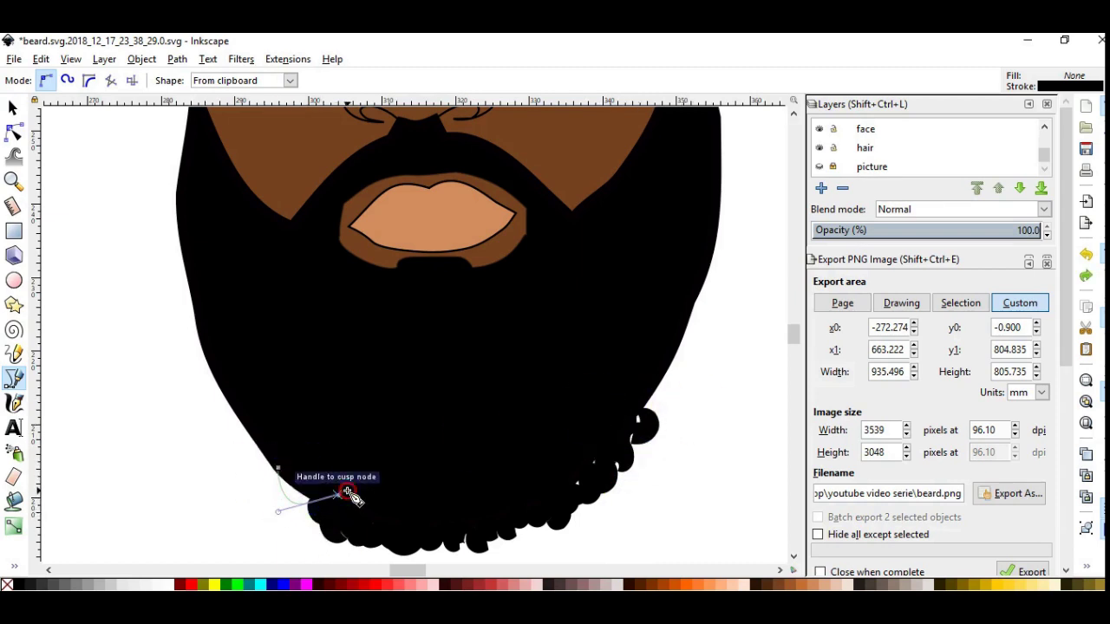
click(309, 527)
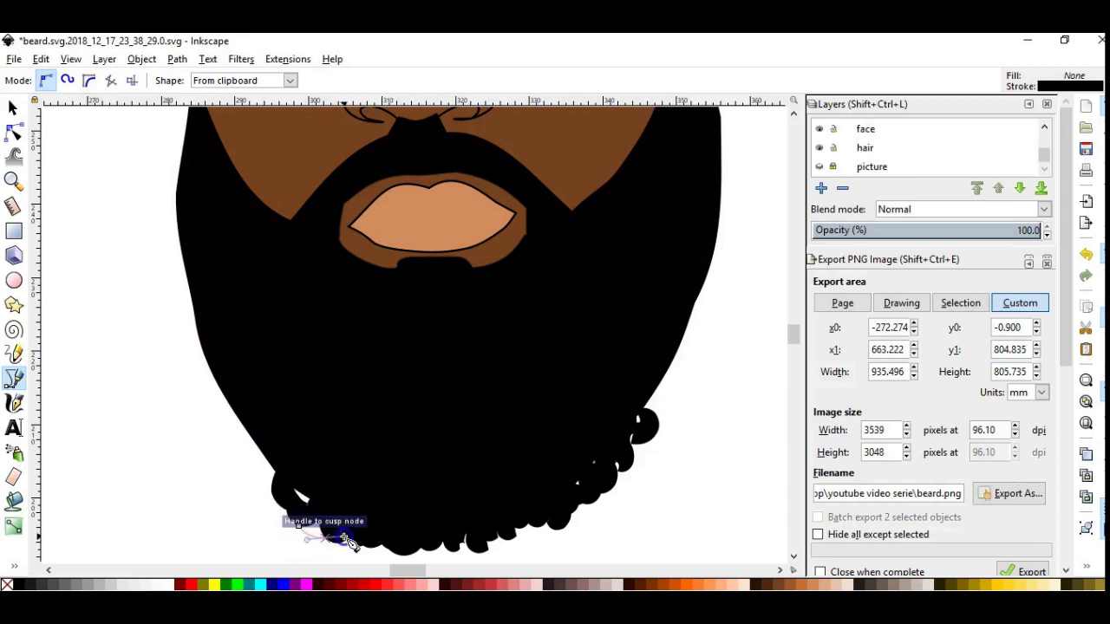
click(332, 511)
scroll(317, 481, down, 2)
- Draw a small closed black curl and another curved one at the beard's lower-left
click(307, 400)
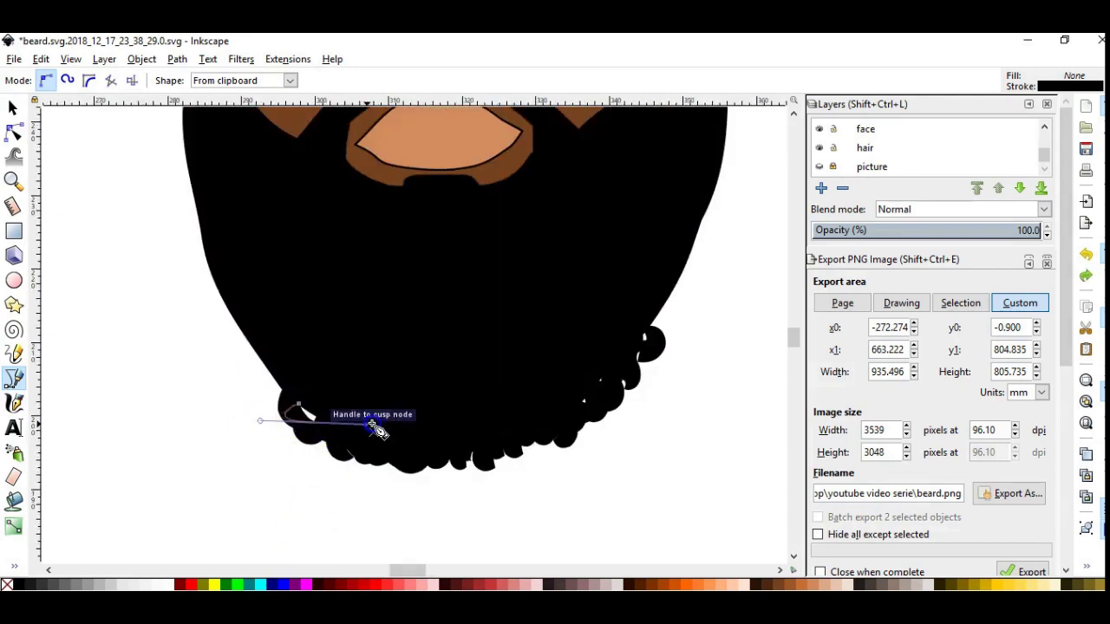
click(317, 425)
click(308, 400)
click(309, 397)
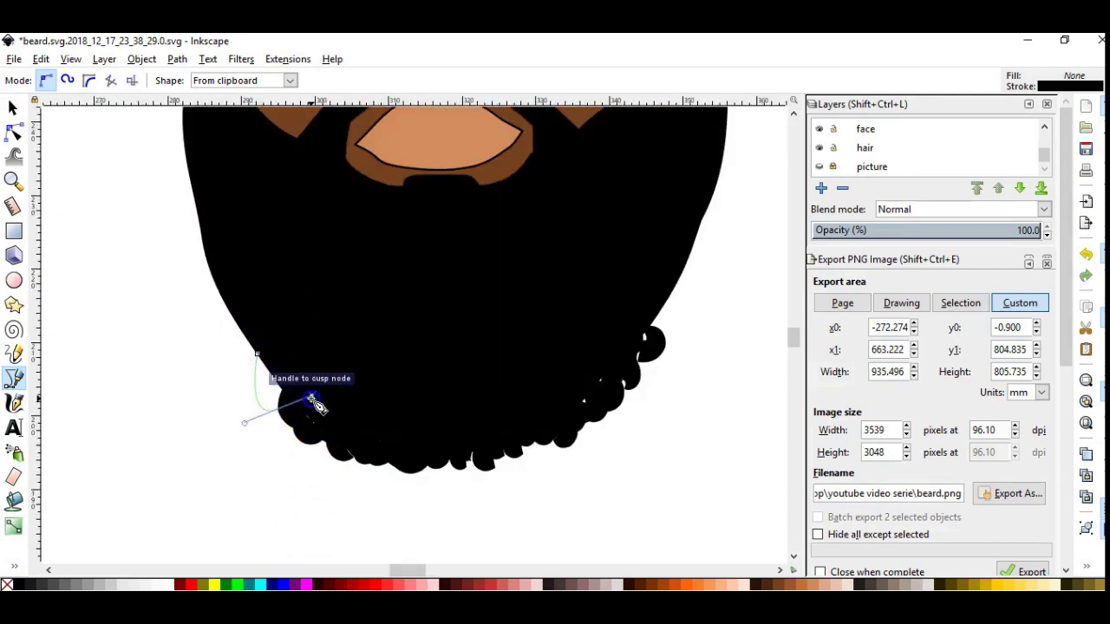
click(260, 363)
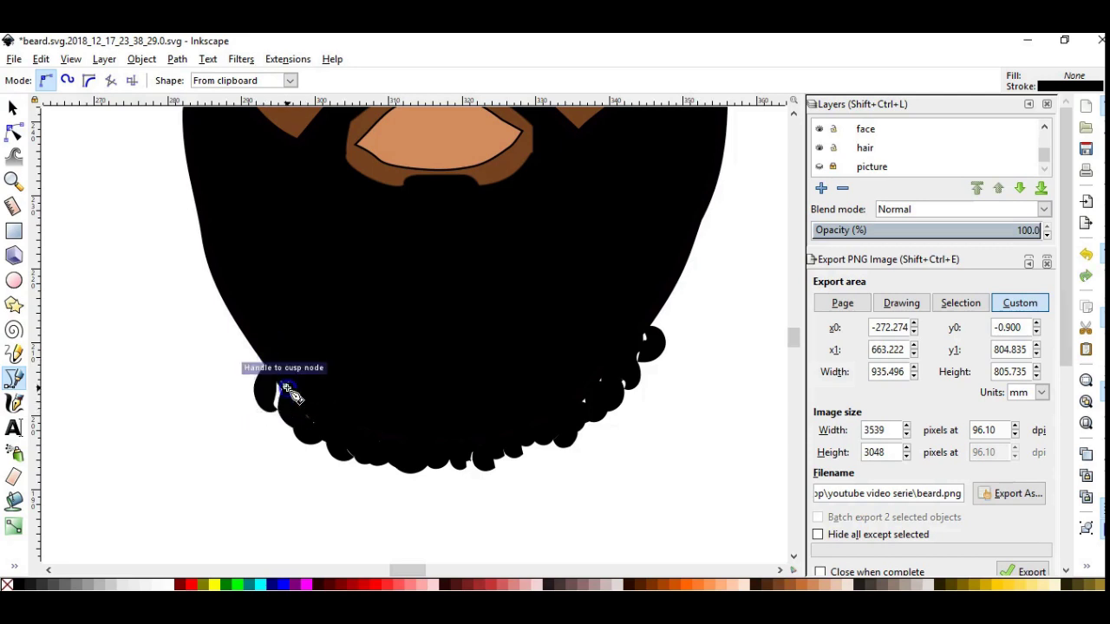
mouse_move(283, 394)
mouse_down()
mouse_move(267, 404)
mouse_move(286, 407)
mouse_up()
- Finish the open curl, reframe the view on the beard's bottom, and resume the Pen tool
key(Return)
key(s)
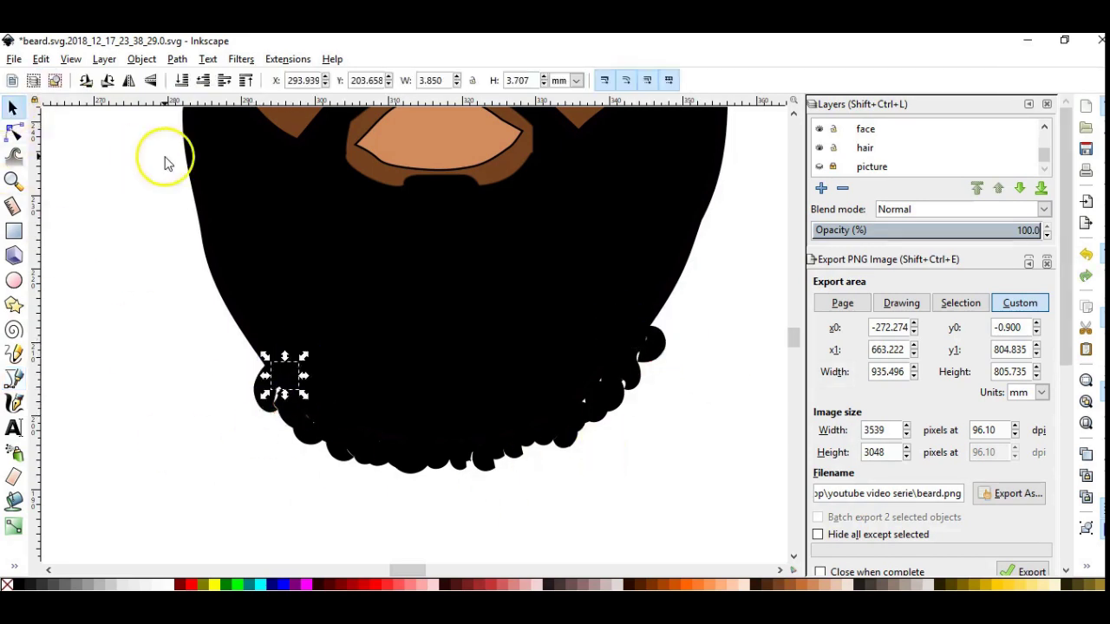
key(minus)
mouse_move(793, 351)
mouse_down()
mouse_move(793, 334)
mouse_move(790, 342)
mouse_up()
key(plus)
key(plus)
key(b)
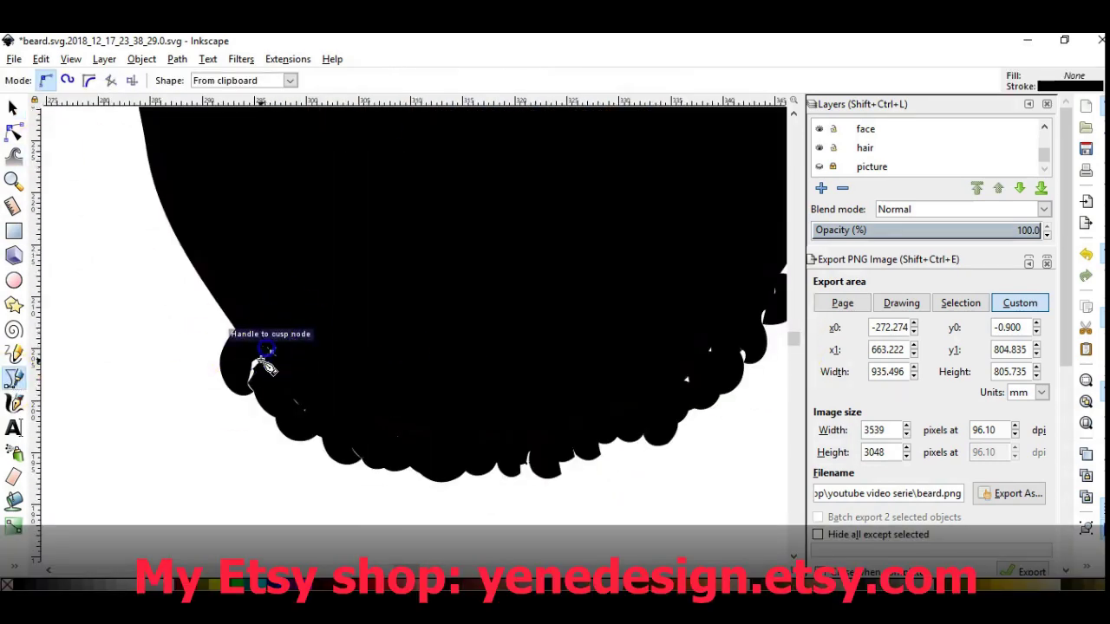
ctrl+scroll(217, 307, down, 3)
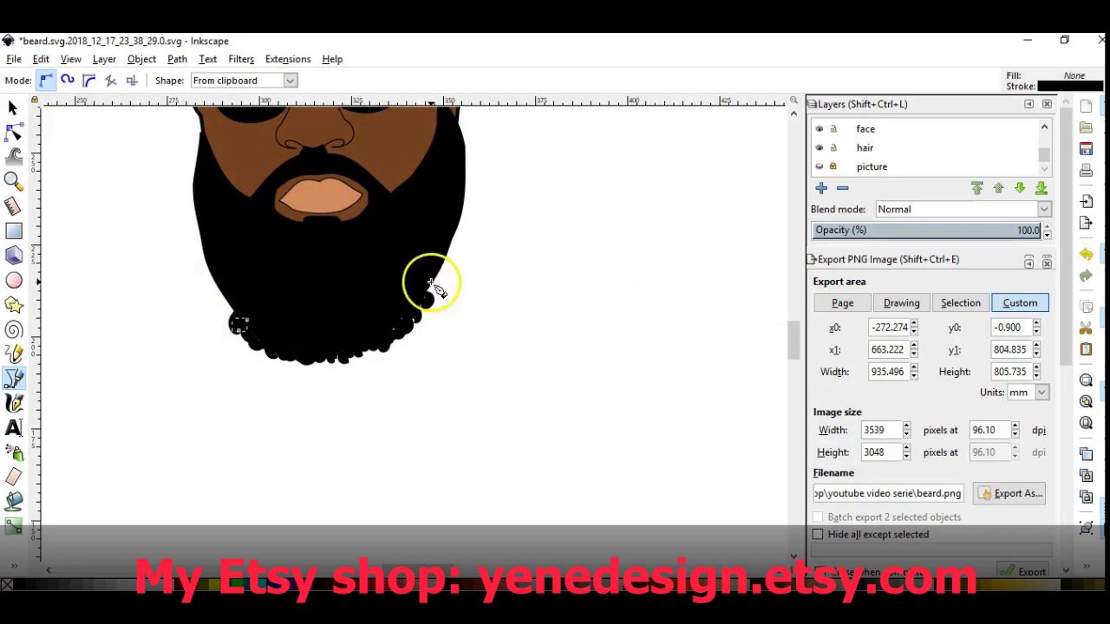
ctrl+scroll(431, 284, up, 3)
- Close a small black curl on the beard's right edge
click(404, 331)
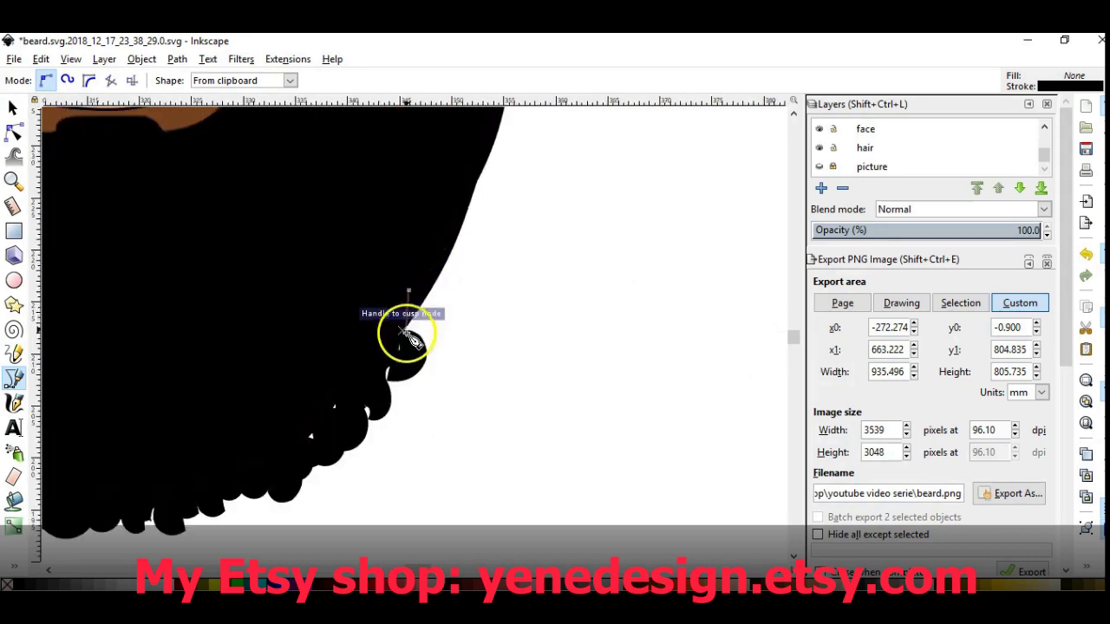
right_click(478, 310)
ctrl+scroll(391, 364, down, 2)
ctrl+scroll(208, 364, down, 2)
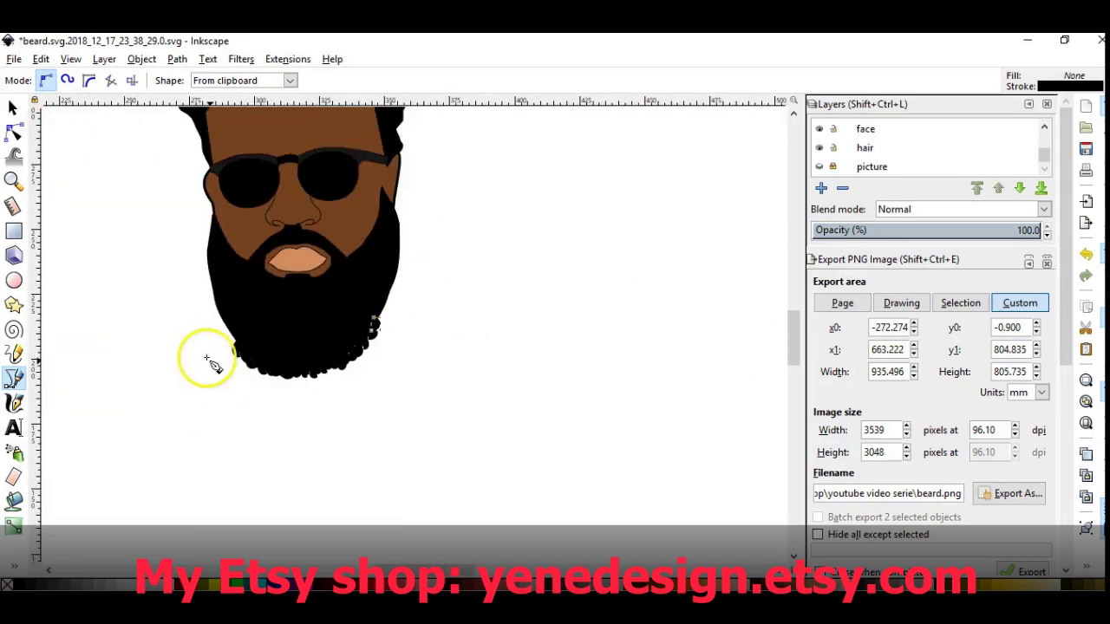
ctrl+scroll(258, 345, up, 3)
- Draw a curved black curl at the beard's lower-left edge and return to the selector
click(309, 346)
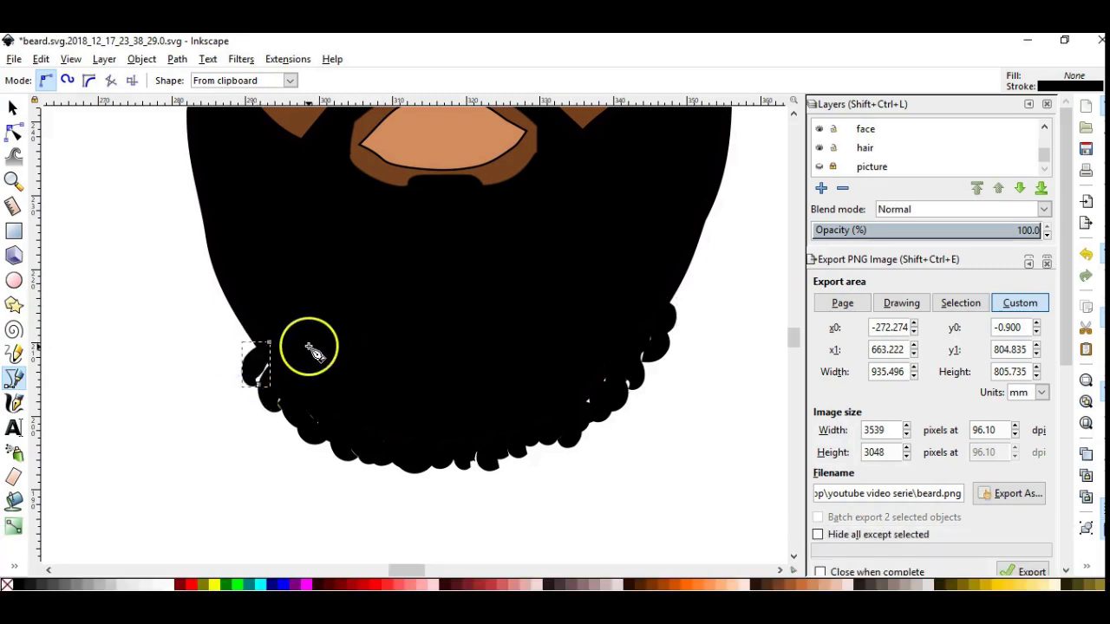
click(280, 384)
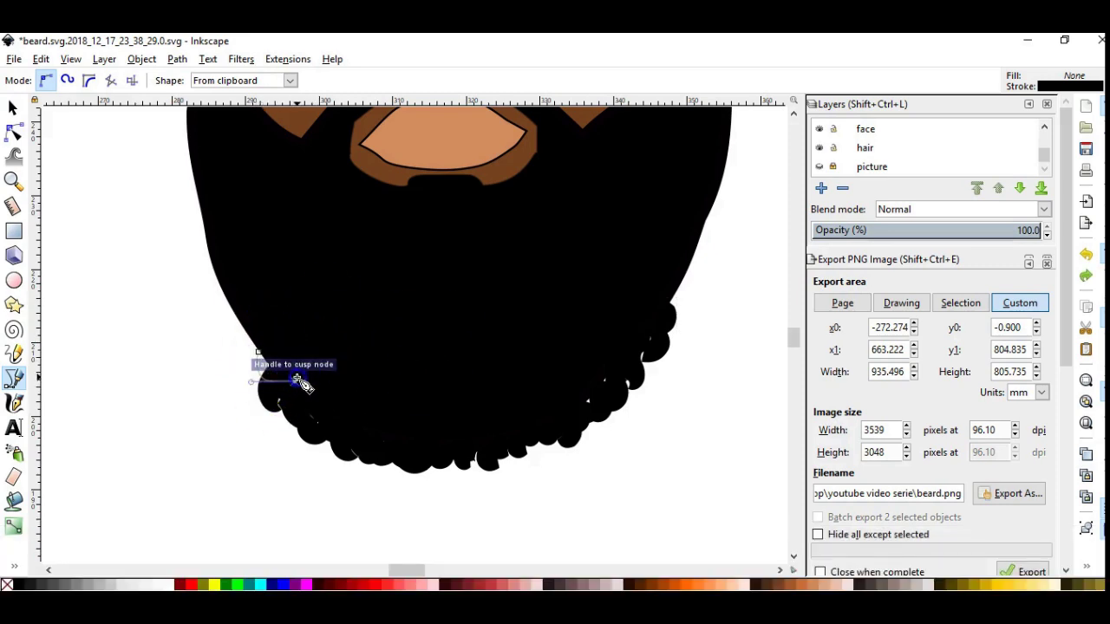
drag(271, 390, 287, 330)
drag(260, 371, 270, 373)
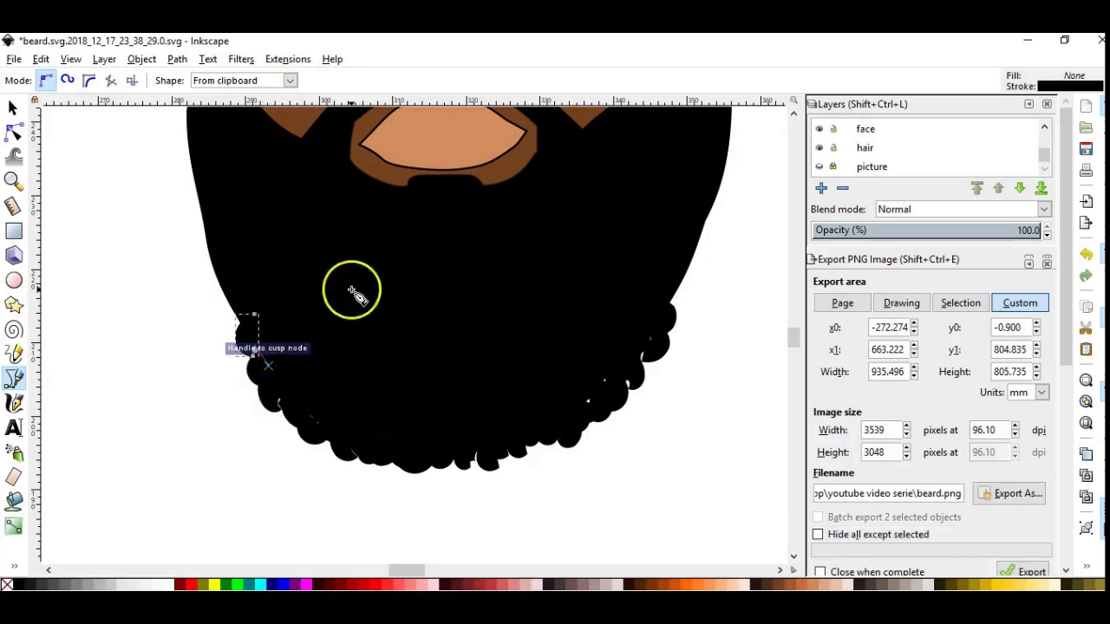
key(s)
ctrl+scroll(275, 377, up, 1)
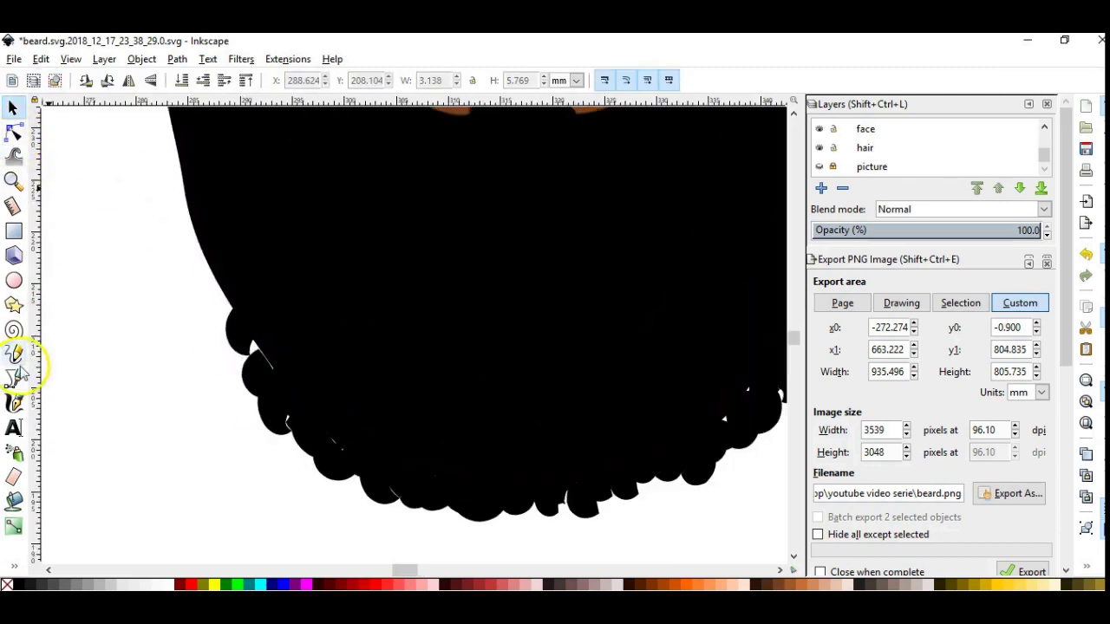
- Add one more black curl on the beard's left edge
click(16, 375)
click(260, 367)
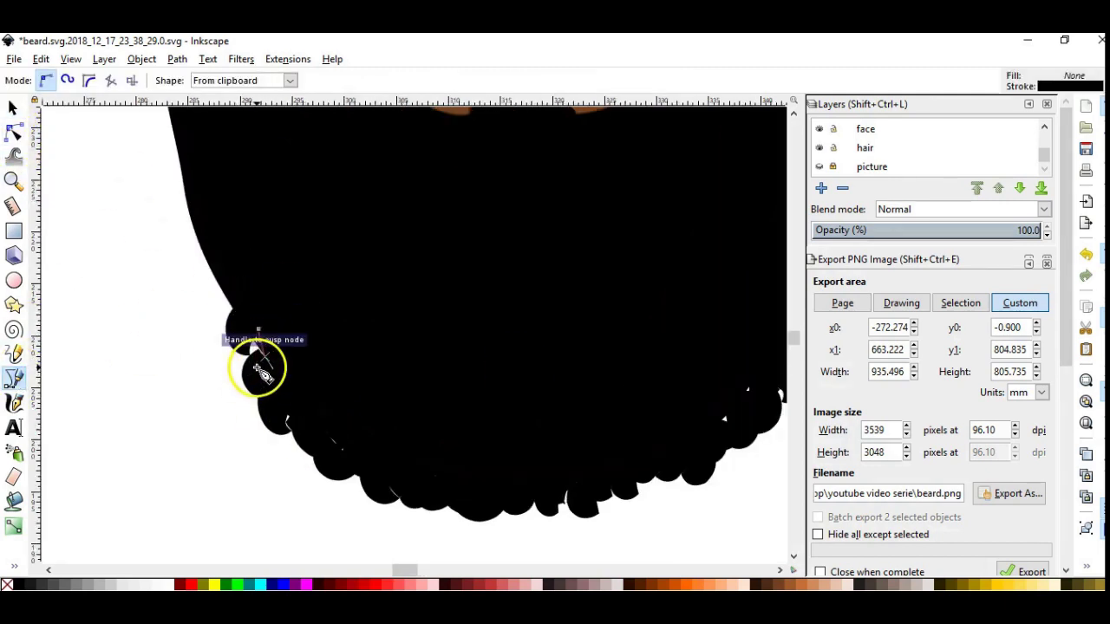
click(264, 380)
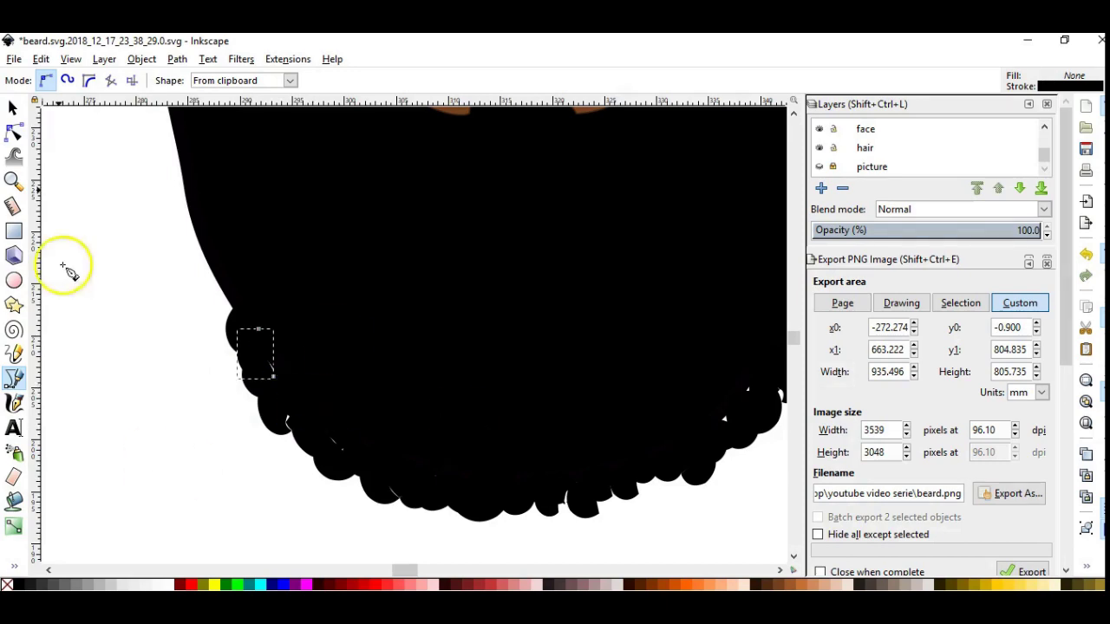
click(13, 107)
ctrl+scroll(391, 321, down, 2)
drag(797, 346, 796, 325)
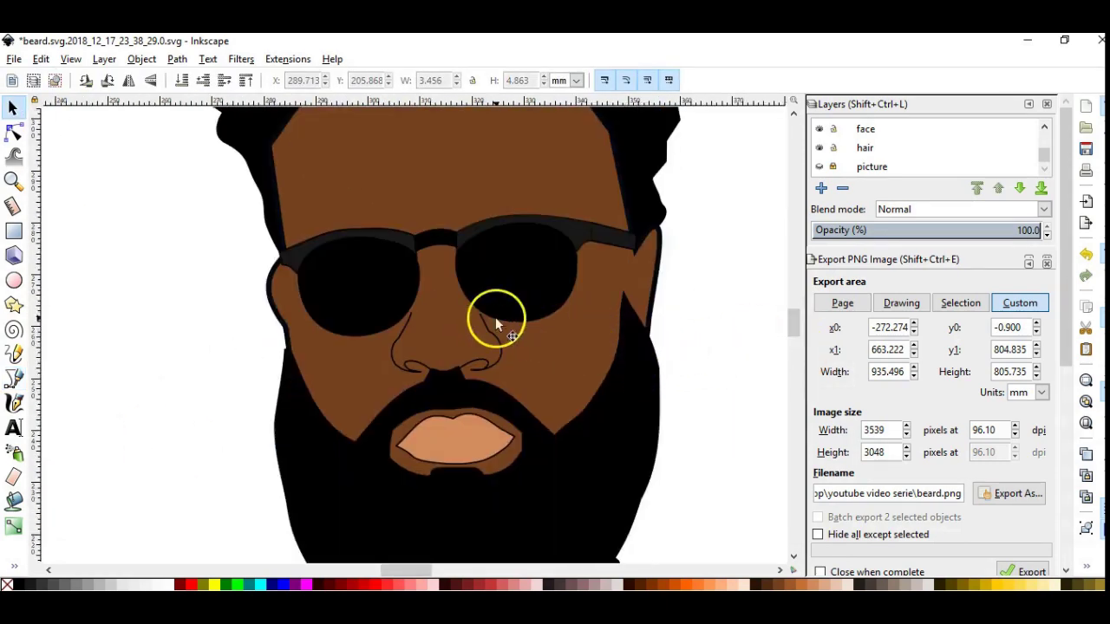
- Undo the accidental grey lightness change so the face is brown again, then deselect
click(13, 134)
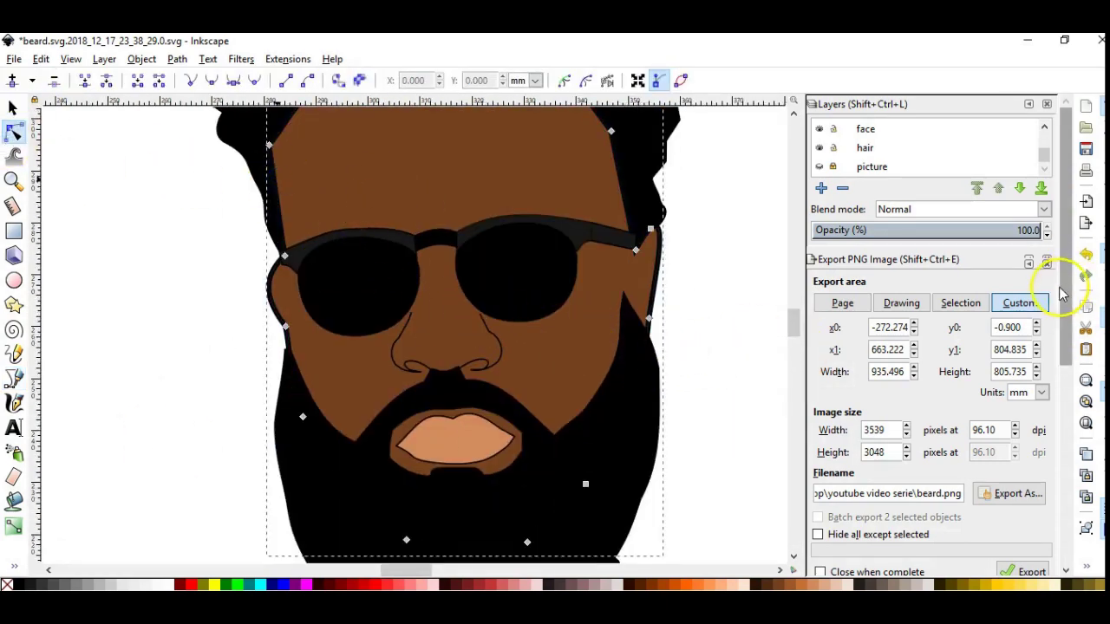
key(shift+ctrl+f)
drag(879, 438, 917, 436)
key(ctrl+z)
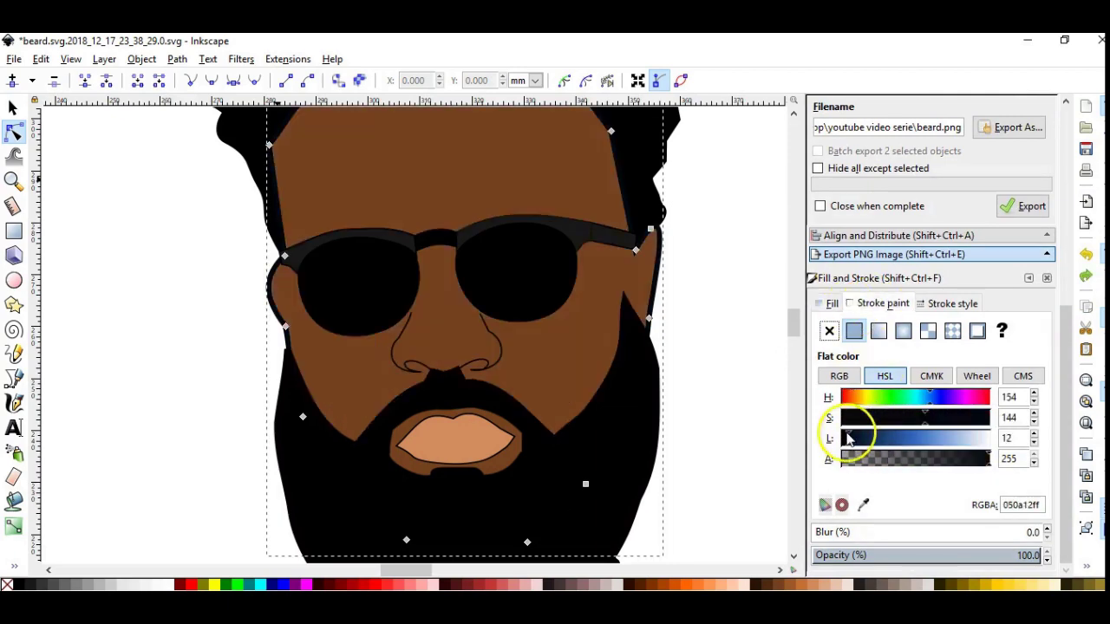
click(174, 254)
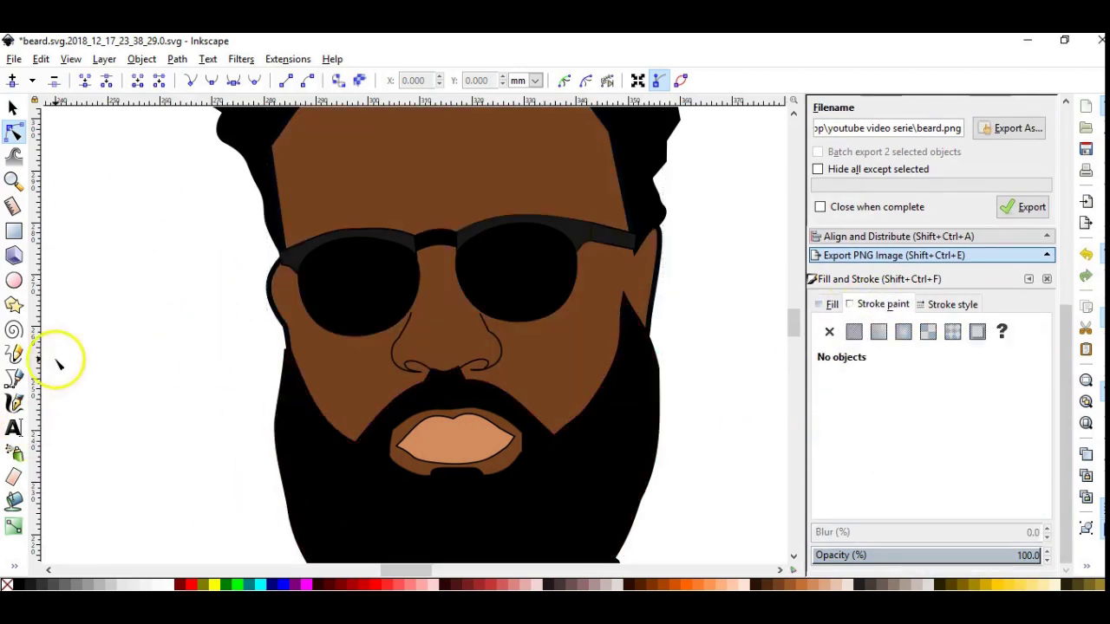
- Zoom out to view the whole finished cartoon head
scroll(216, 228, down, 1)
scroll(230, 329, down, 2)
scroll(229, 438, up, 2)
scroll(488, 401, down, 2)
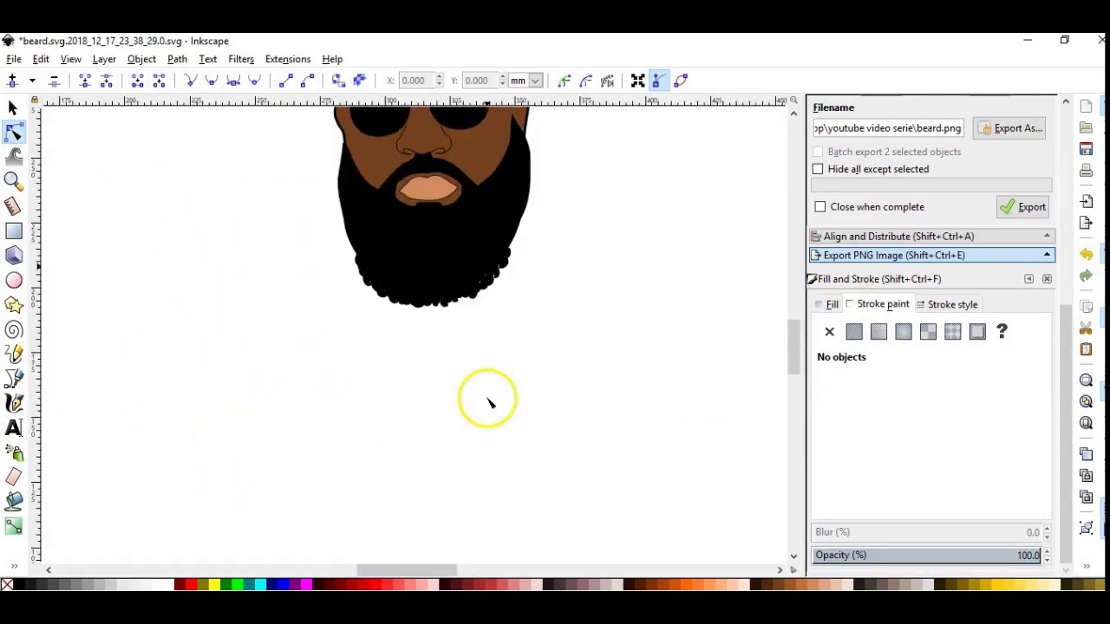
scroll(780, 347, up, 2)
scroll(679, 461, up, 1)
scroll(587, 425, down, 1)
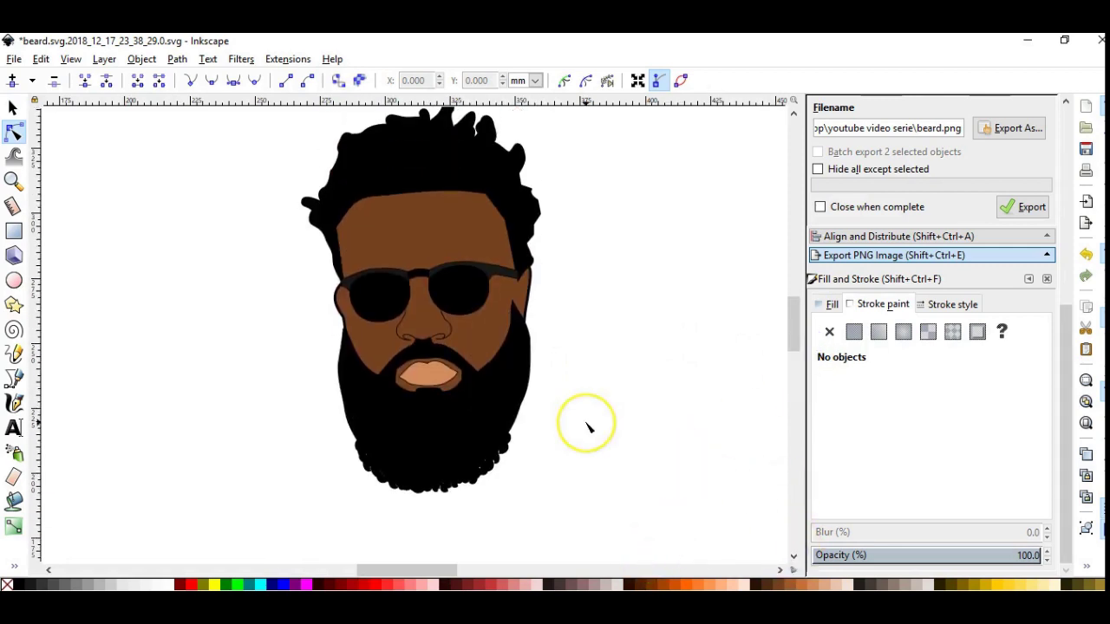
scroll(495, 565, down, 1)
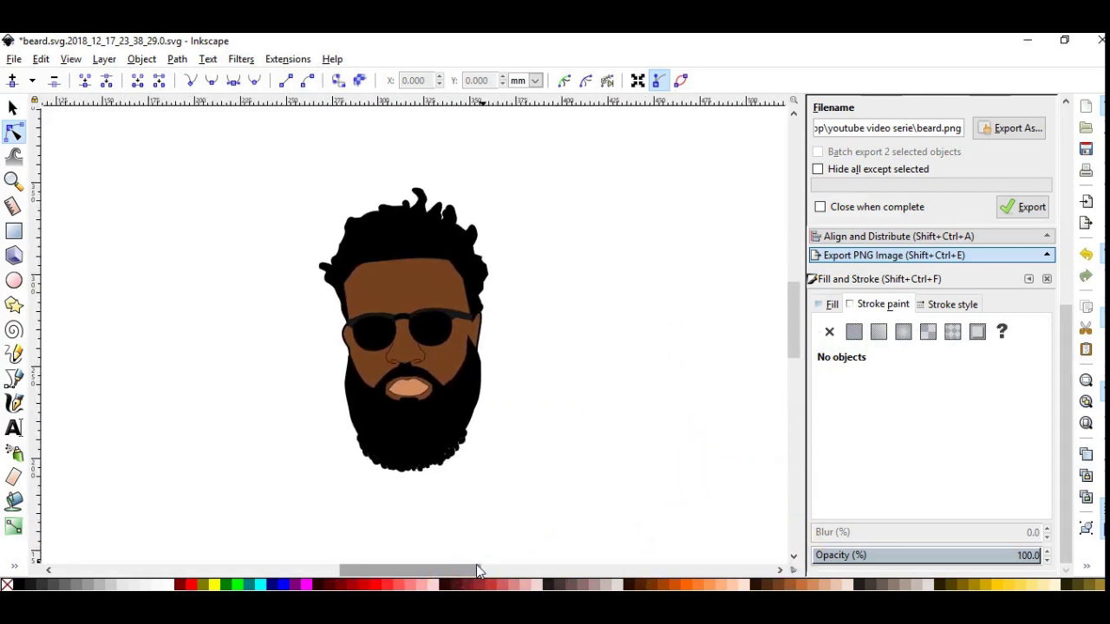